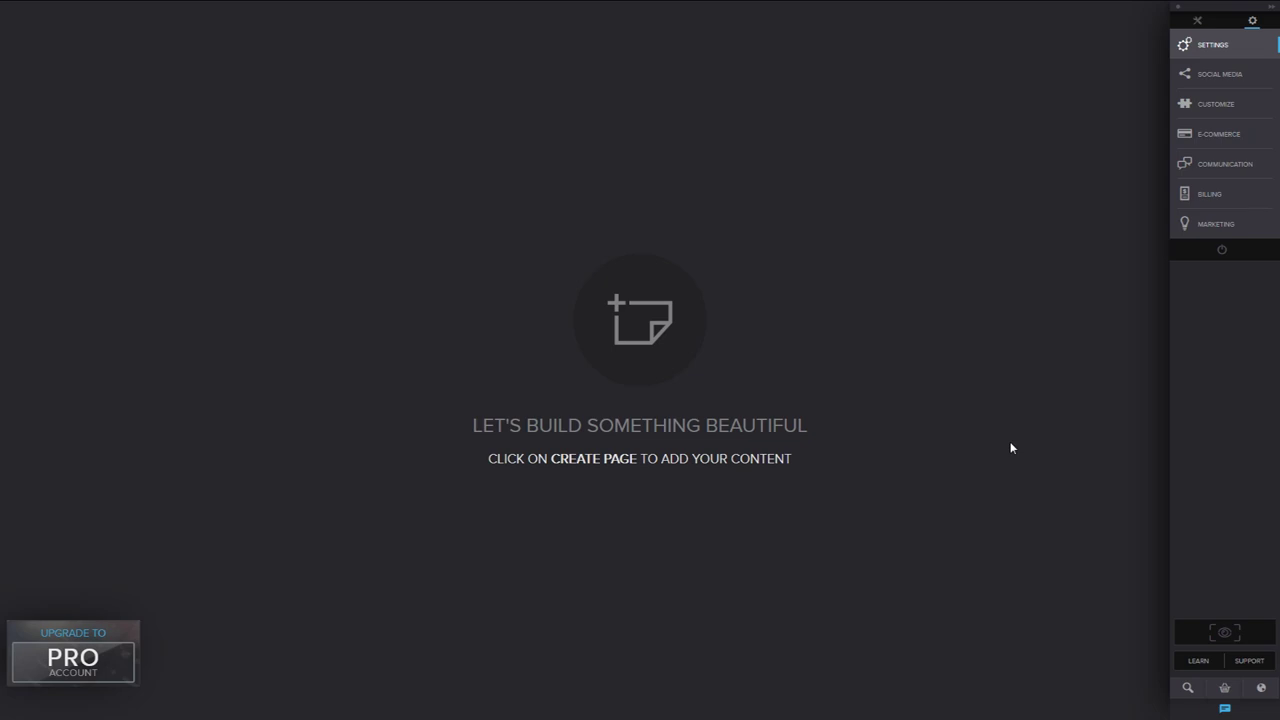
{"action": "left_click", "coordinate": [1177, 9]}
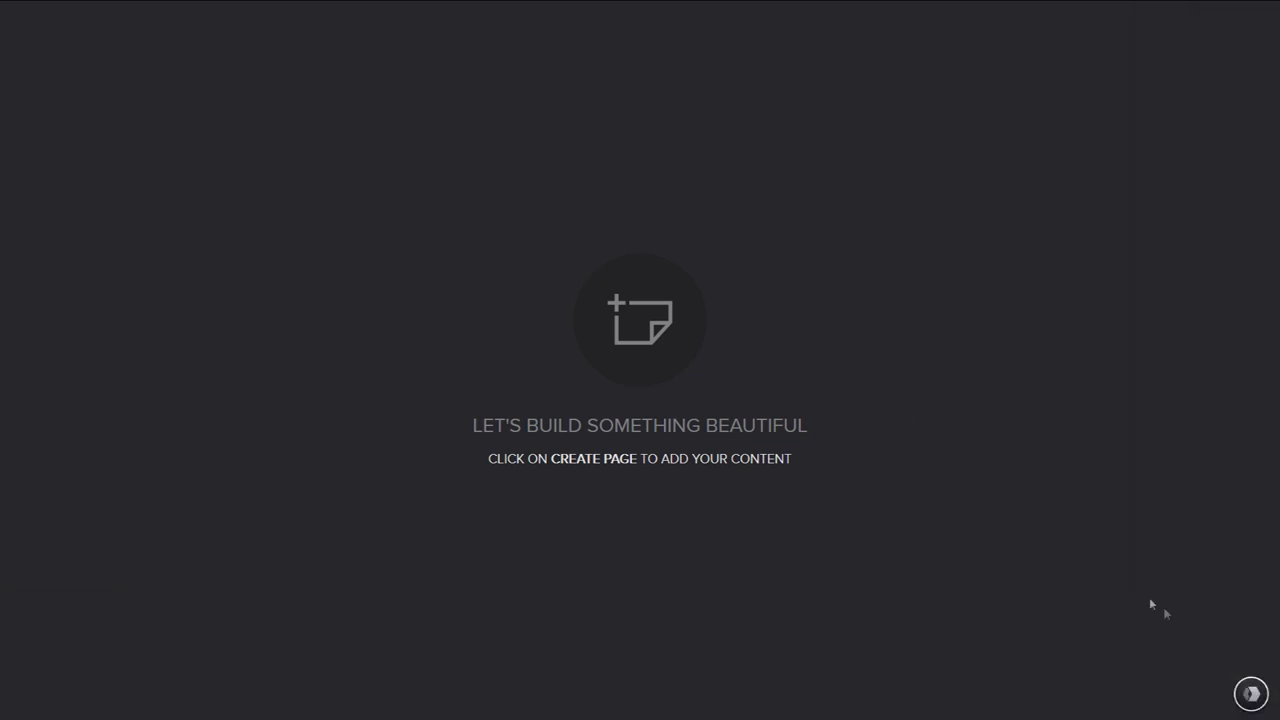
{"action": "left_click", "coordinate": [1250, 693]}
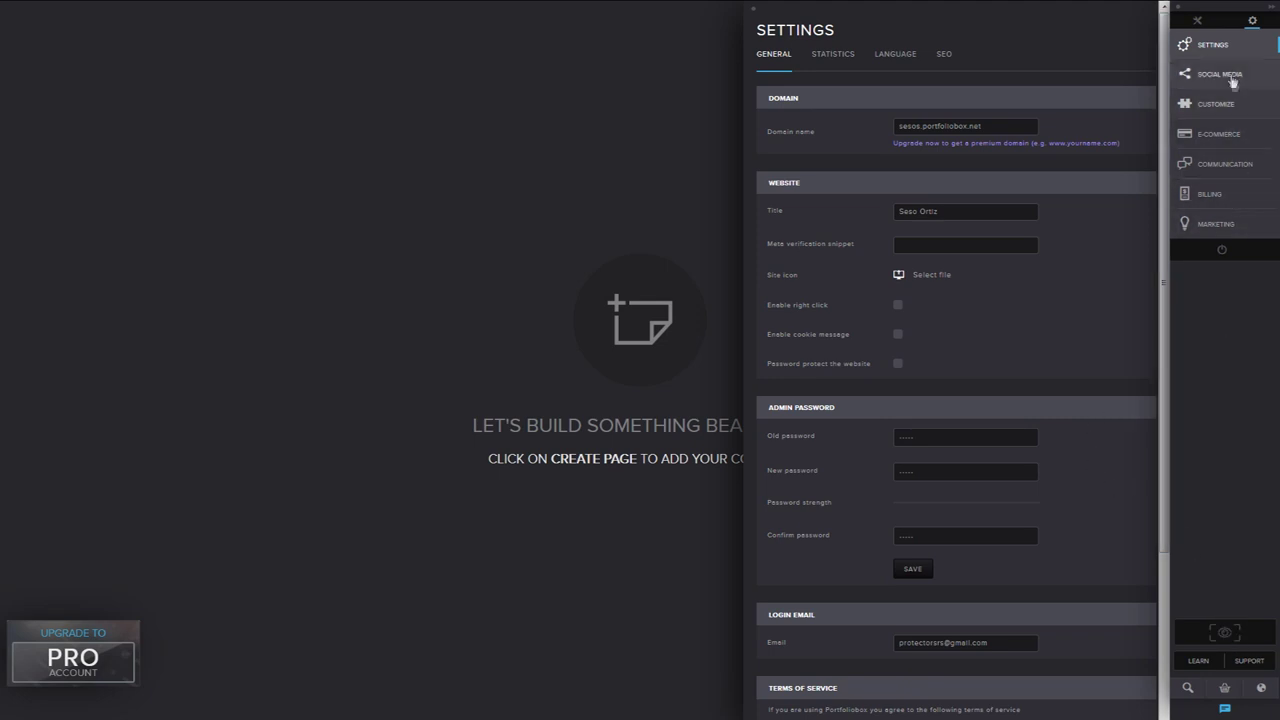
{"action": "left_click", "coordinate": [1223, 648]}
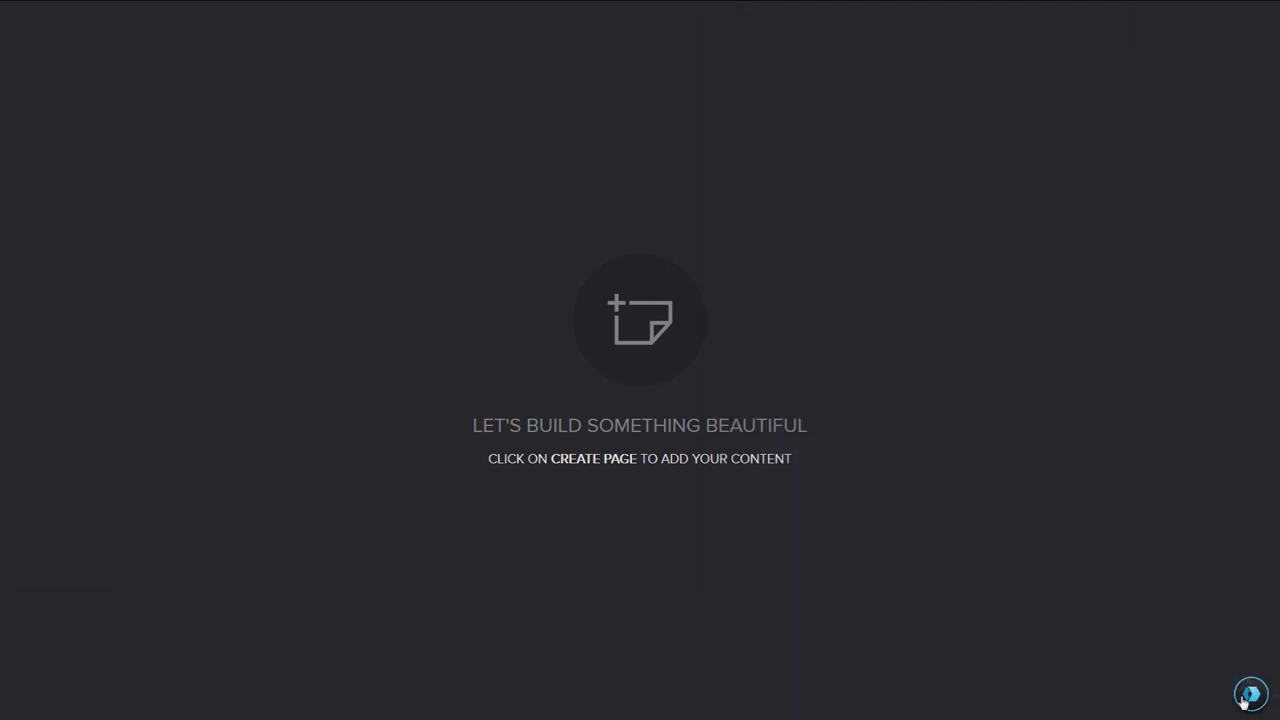
{"action": "left_click", "coordinate": [1249, 694]}
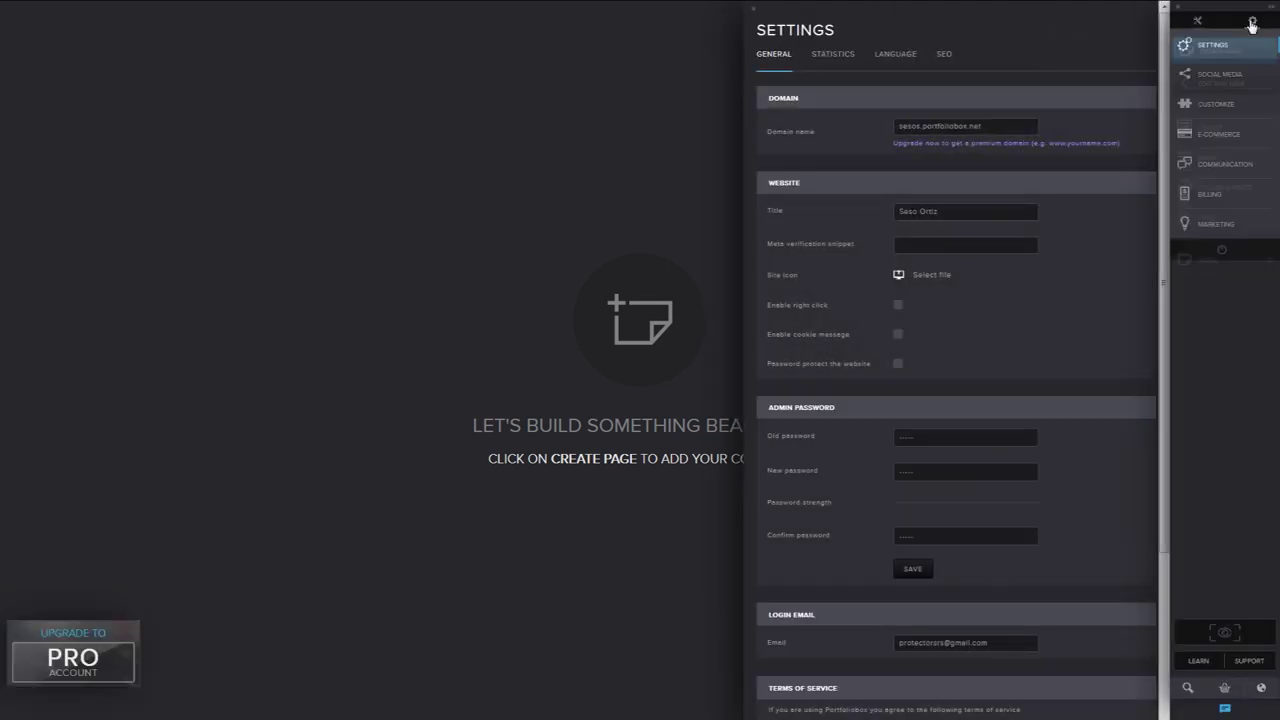
Set the website title to "Sesohq" in the general site settings.
{"action": "triple_click", "coordinate": [976, 212]}
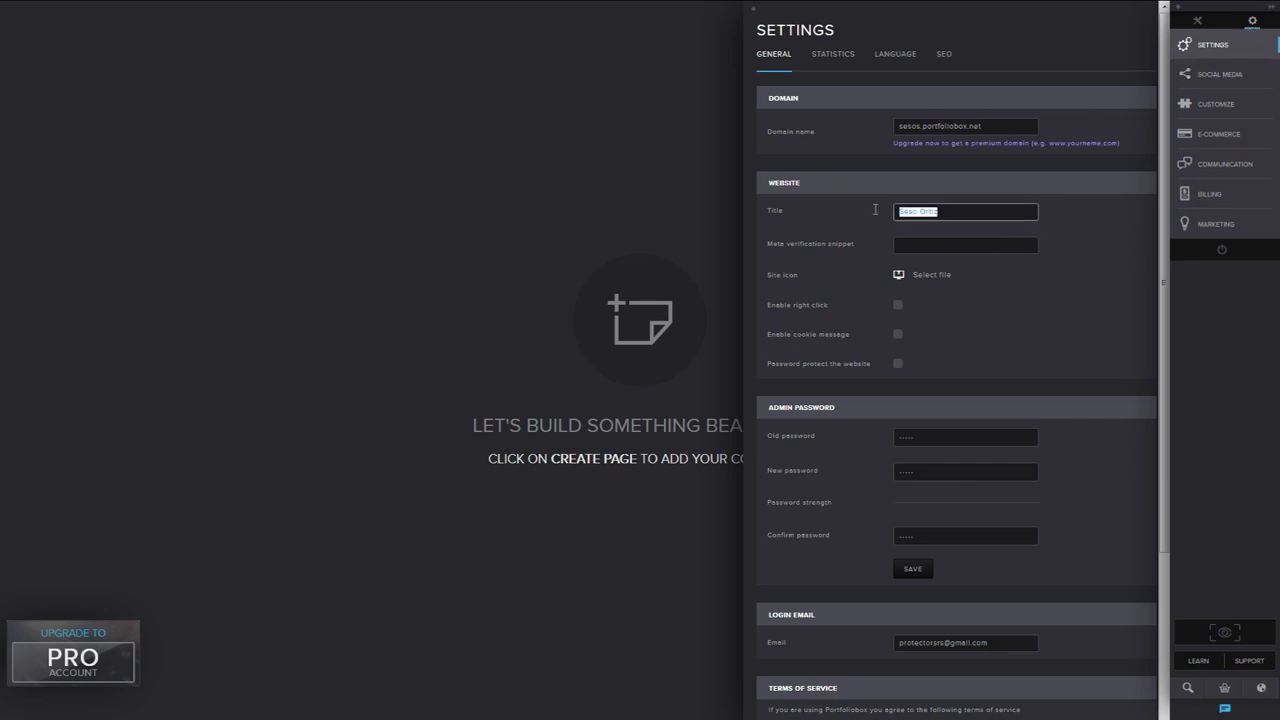
{"action": "mouse_move", "coordinate": [471, 5]}
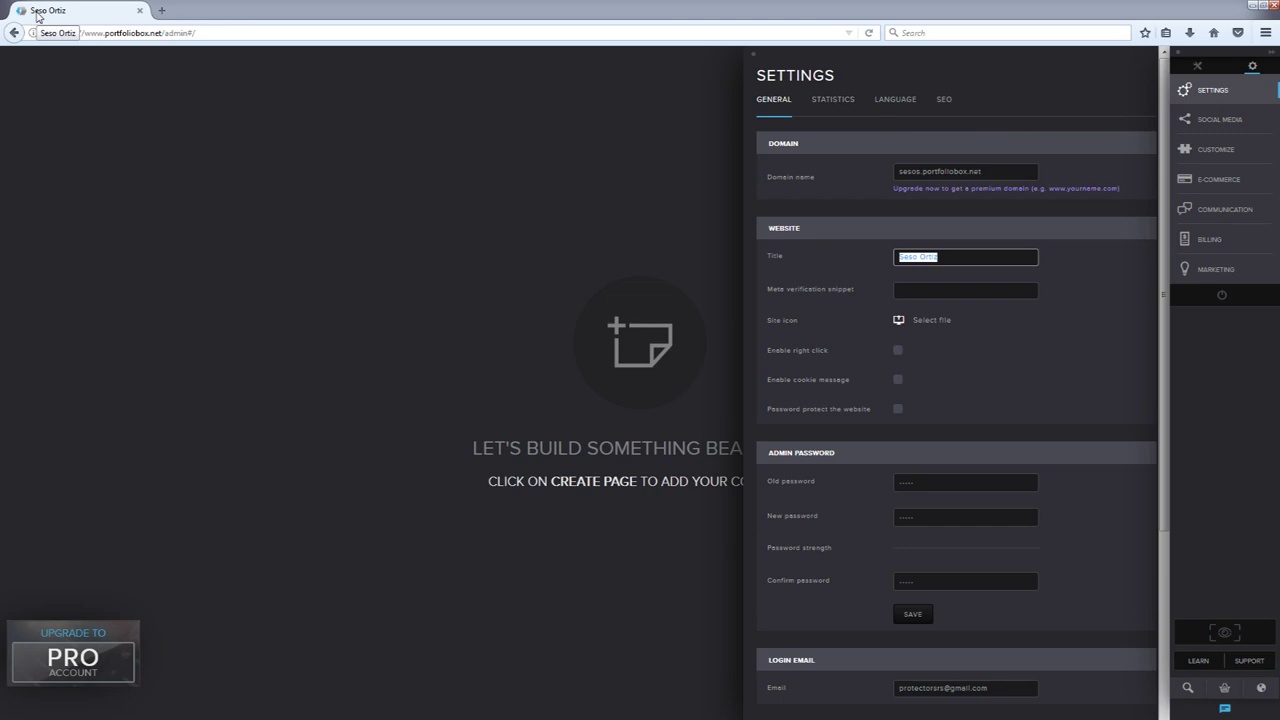
{"action": "type", "text": "Sesohq"}
{"action": "mouse_move", "coordinate": [141, 10]}
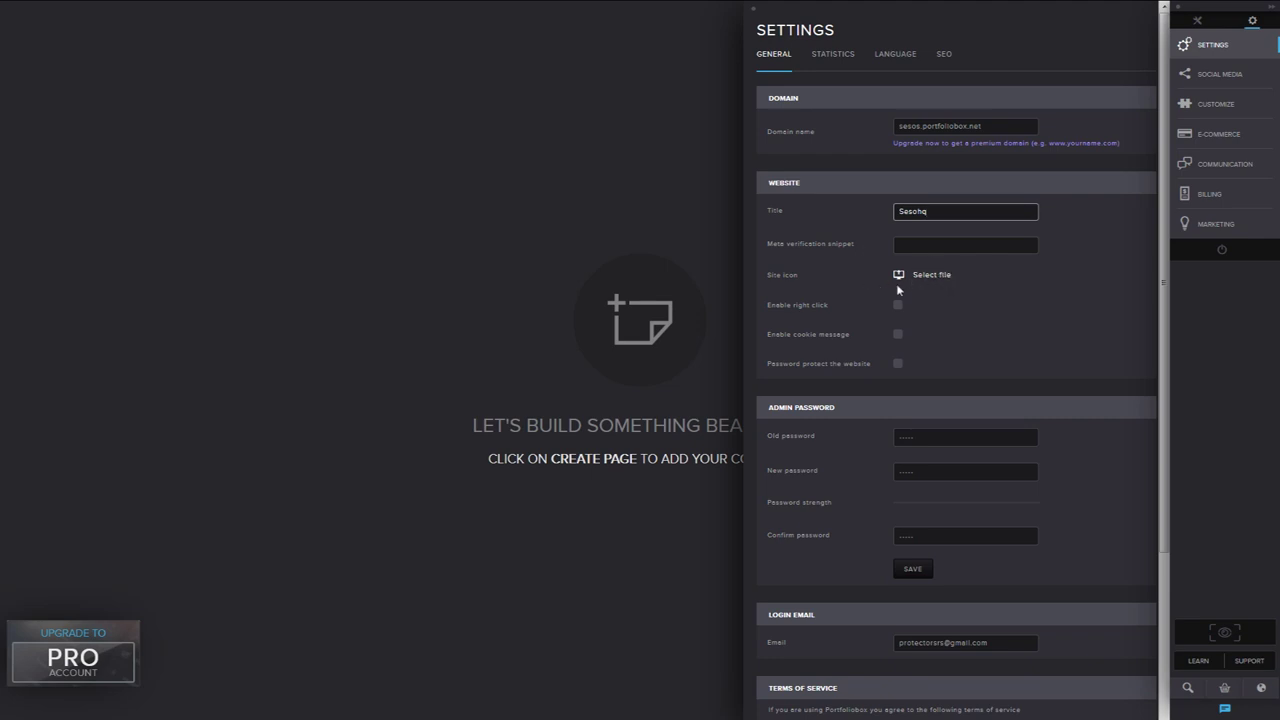
{"action": "mouse_move", "coordinate": [21, 17]}
Leave the site settings and start creating a new page so the page types can be chosen.
{"action": "left_click", "coordinate": [1197, 20]}
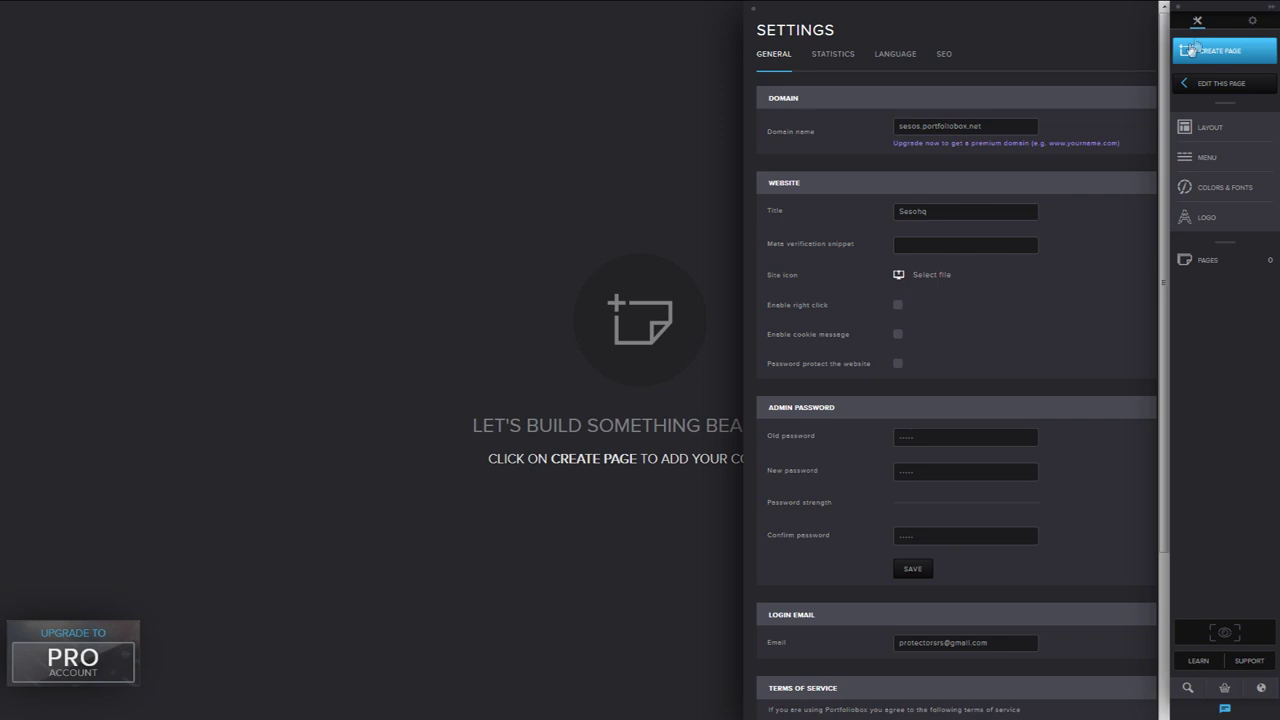
{"action": "left_click", "coordinate": [752, 12]}
{"action": "left_click", "coordinate": [1214, 55]}
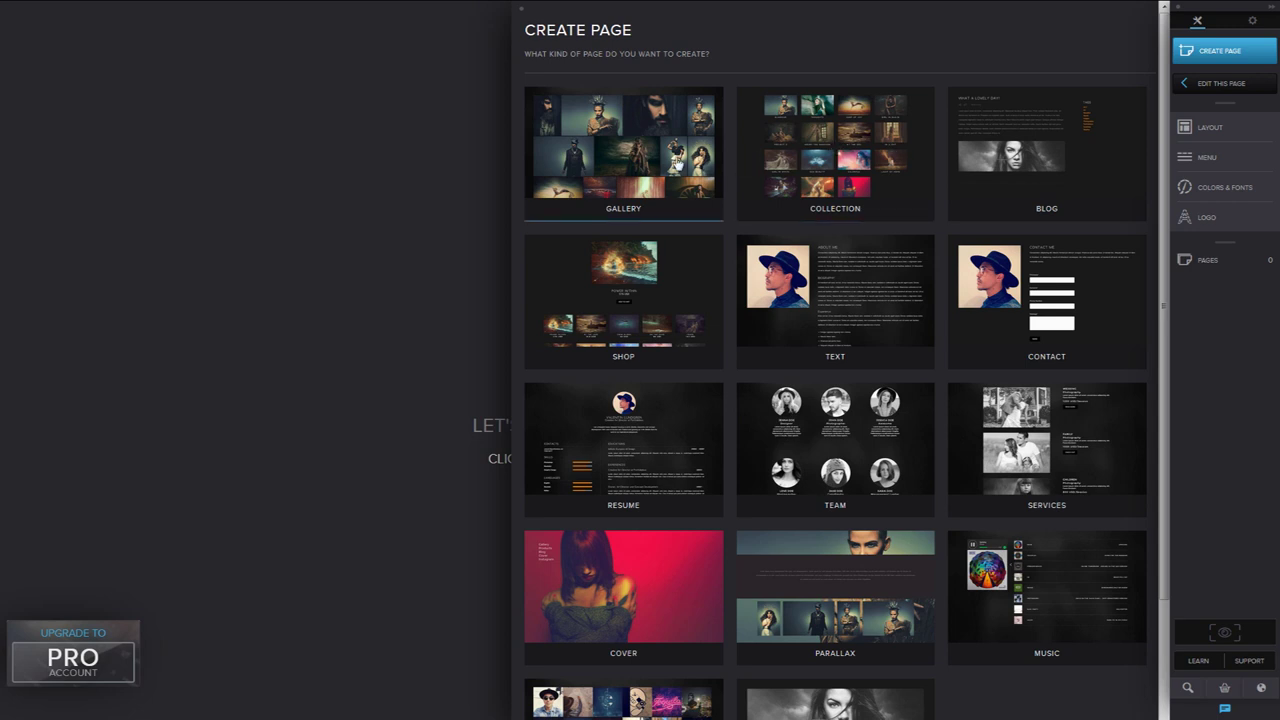
Look through the available page types and examine the Gallery and Team templates.
{"action": "left_click", "coordinate": [675, 156]}
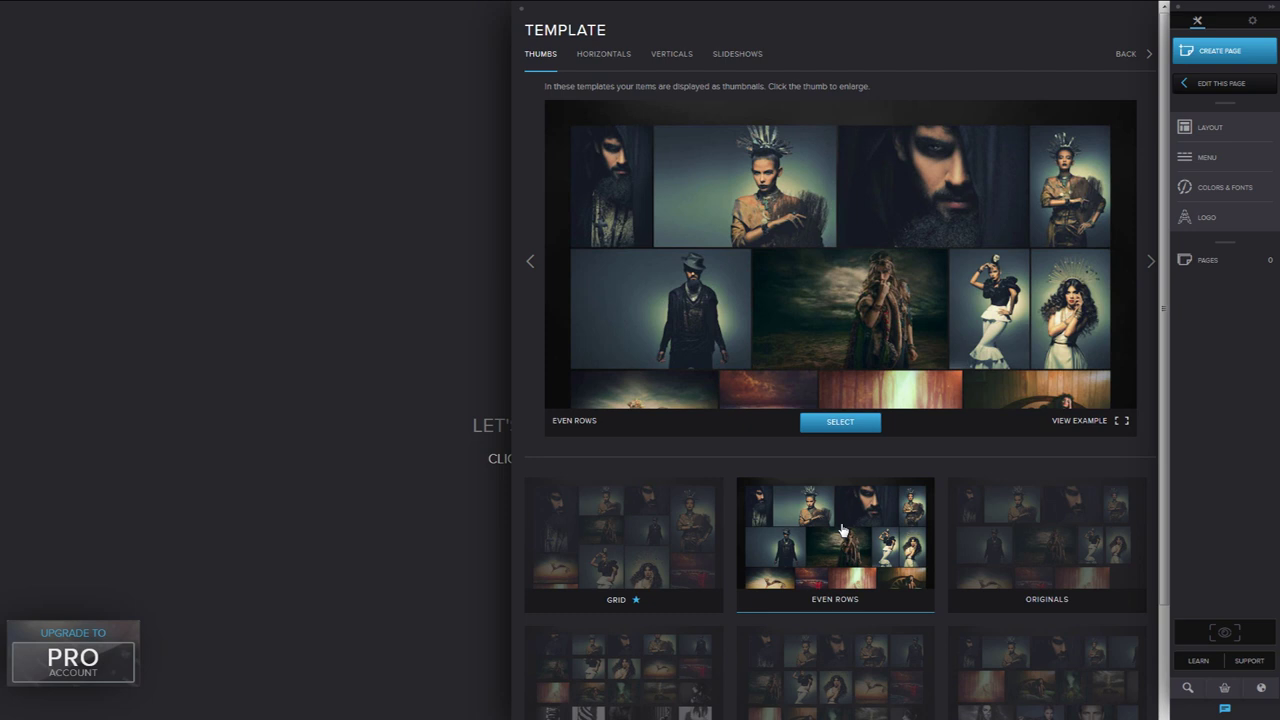
{"action": "left_click", "coordinate": [1134, 56]}
{"action": "scroll", "coordinate": [853, 290], "scroll_direction": "down", "scroll_amount": 3}
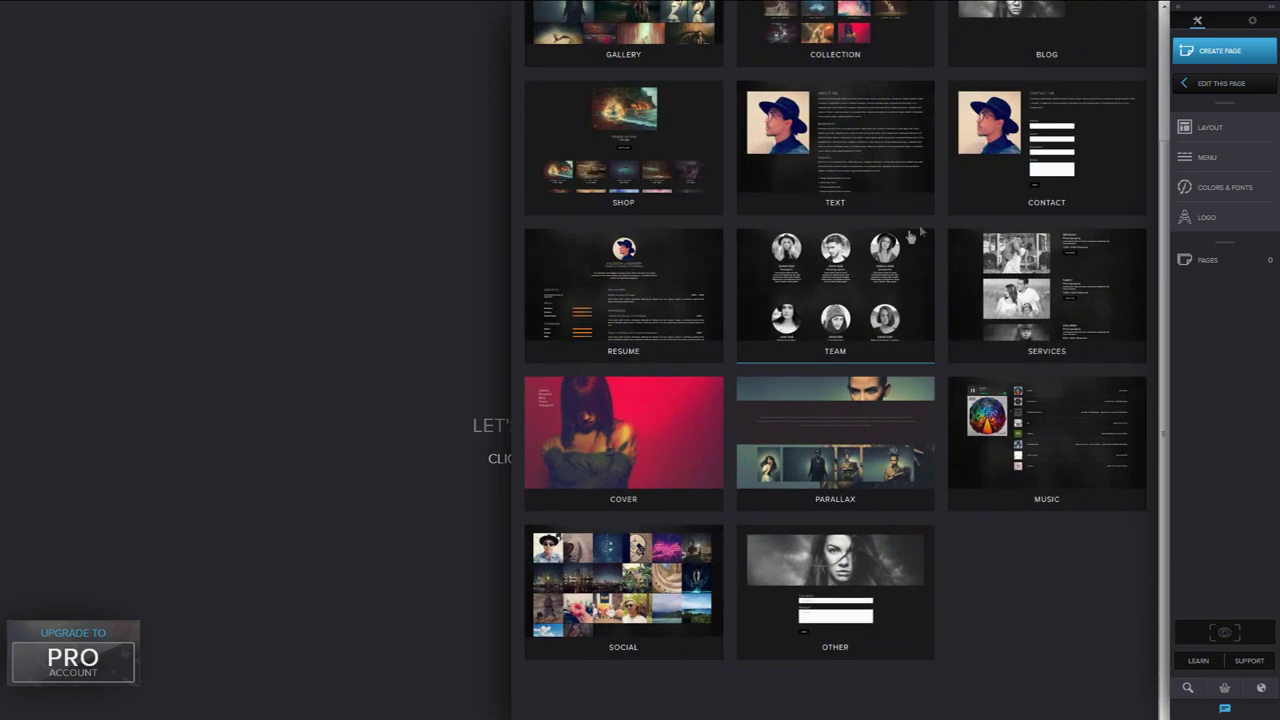
{"action": "scroll", "coordinate": [858, 332], "scroll_direction": "up", "scroll_amount": 3}
{"action": "left_click", "coordinate": [871, 443]}
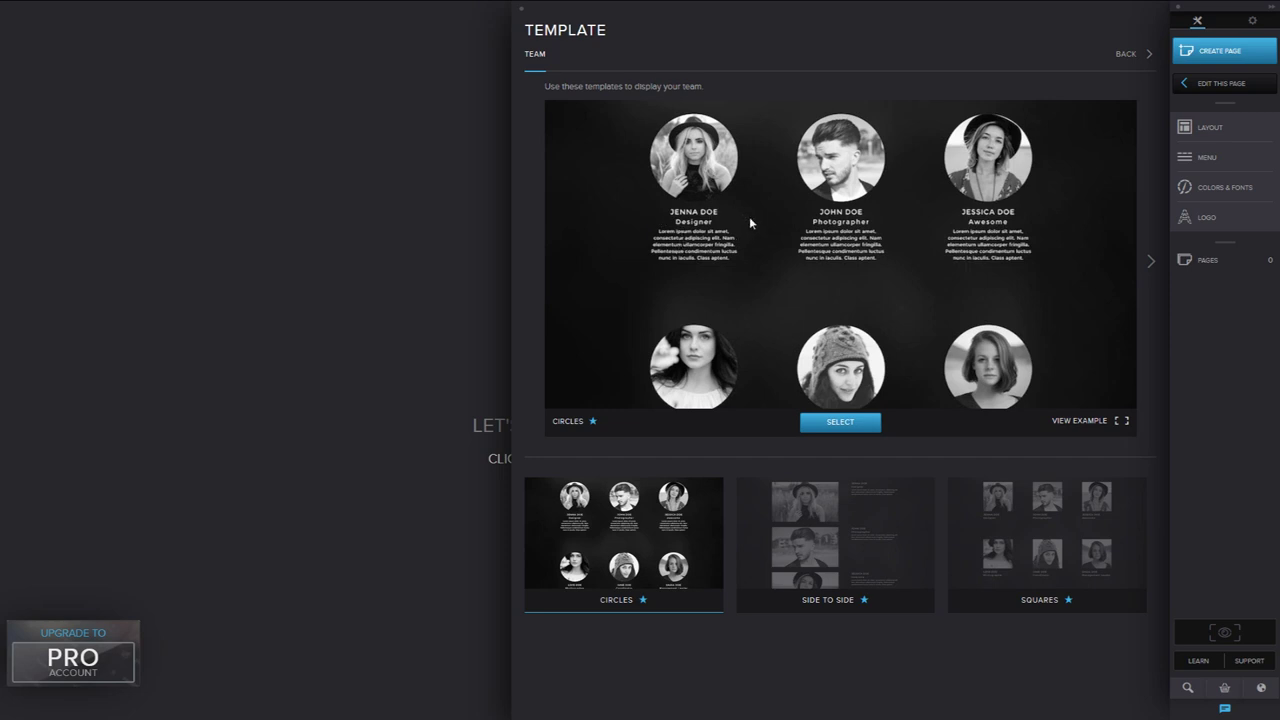
{"action": "left_click", "coordinate": [1130, 54]}
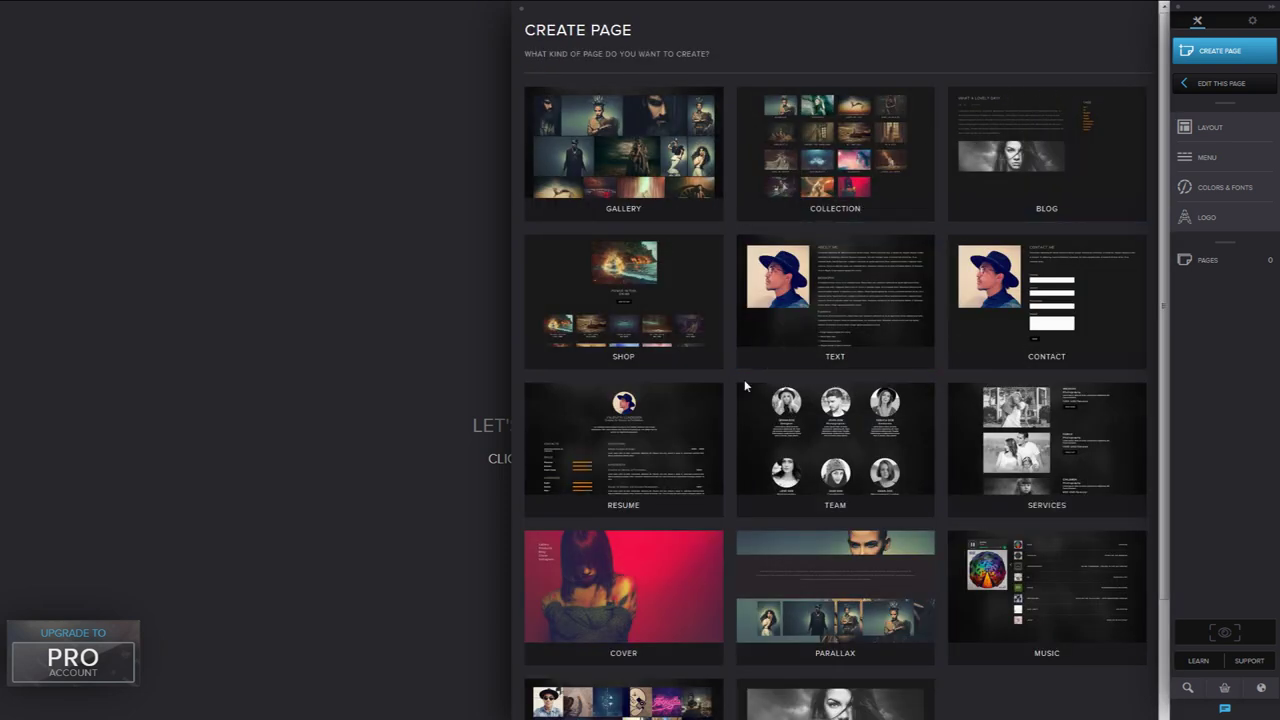
{"action": "scroll", "coordinate": [689, 420], "scroll_direction": "down", "scroll_amount": 3}
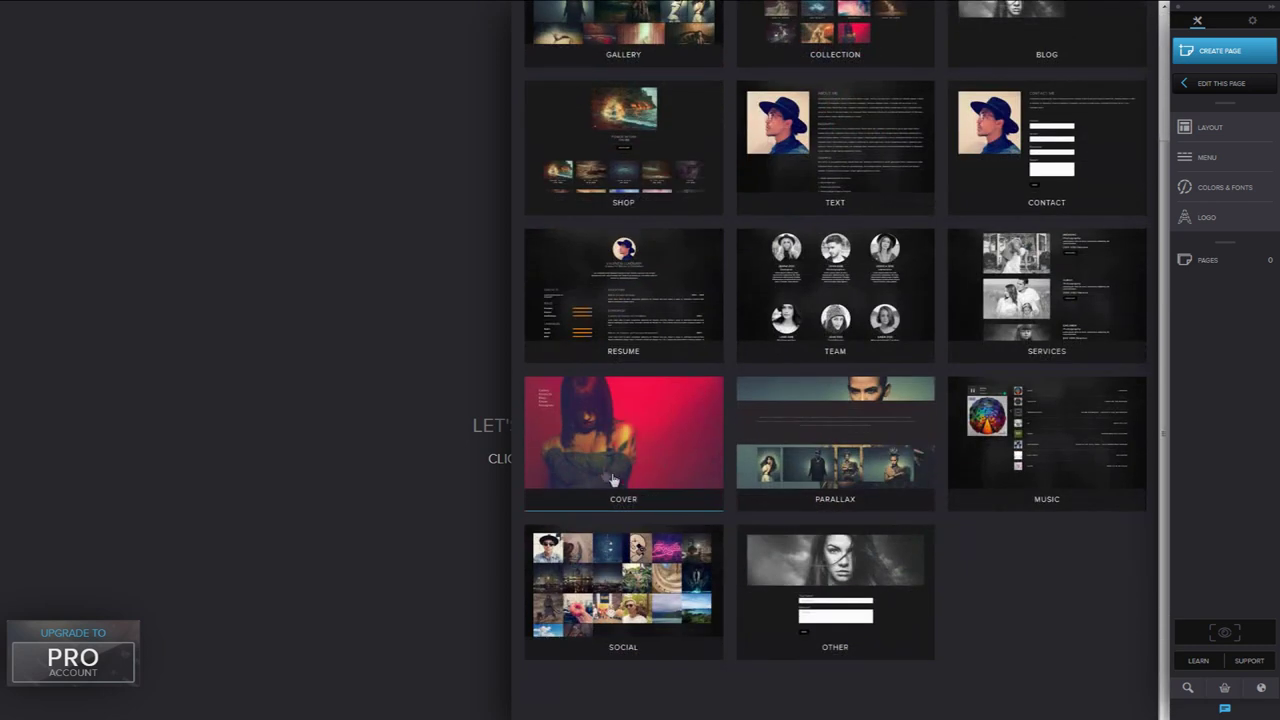
Create a page from a Cover template, title it "Seso", enter "SESOHQ" as the first header text and close the editor.
{"action": "left_click", "coordinate": [602, 467]}
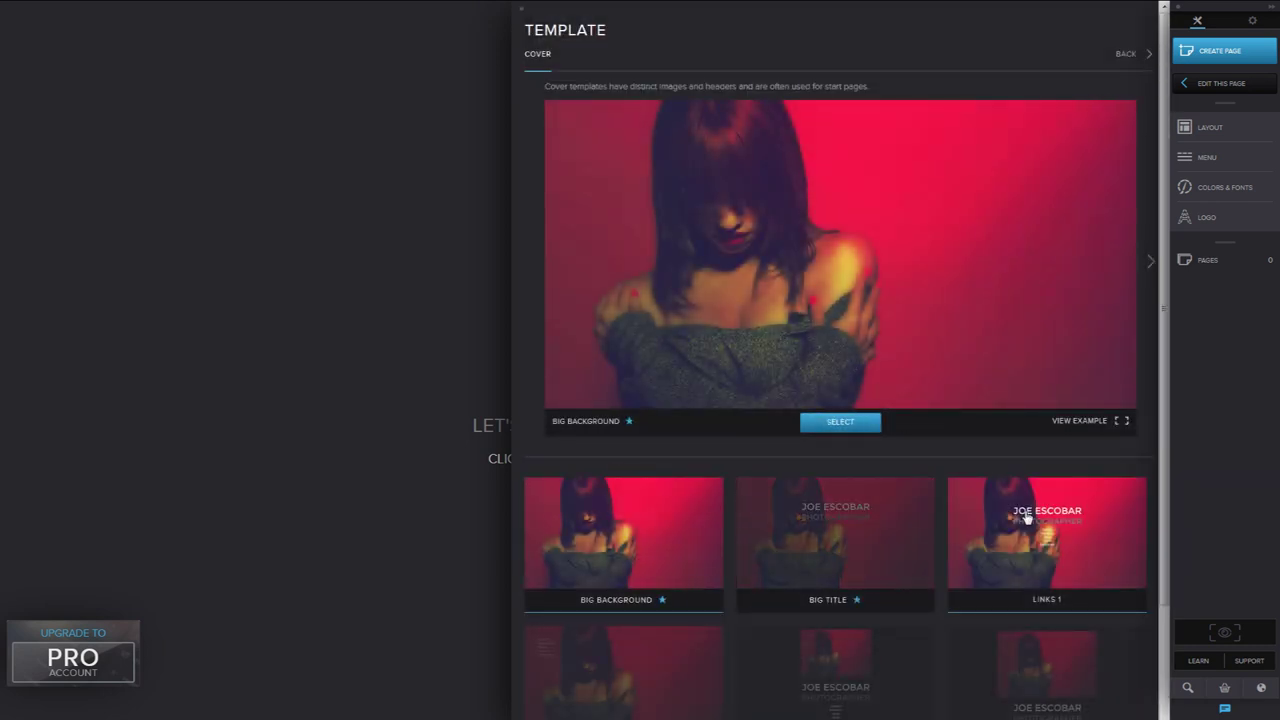
{"action": "left_click", "coordinate": [860, 430]}
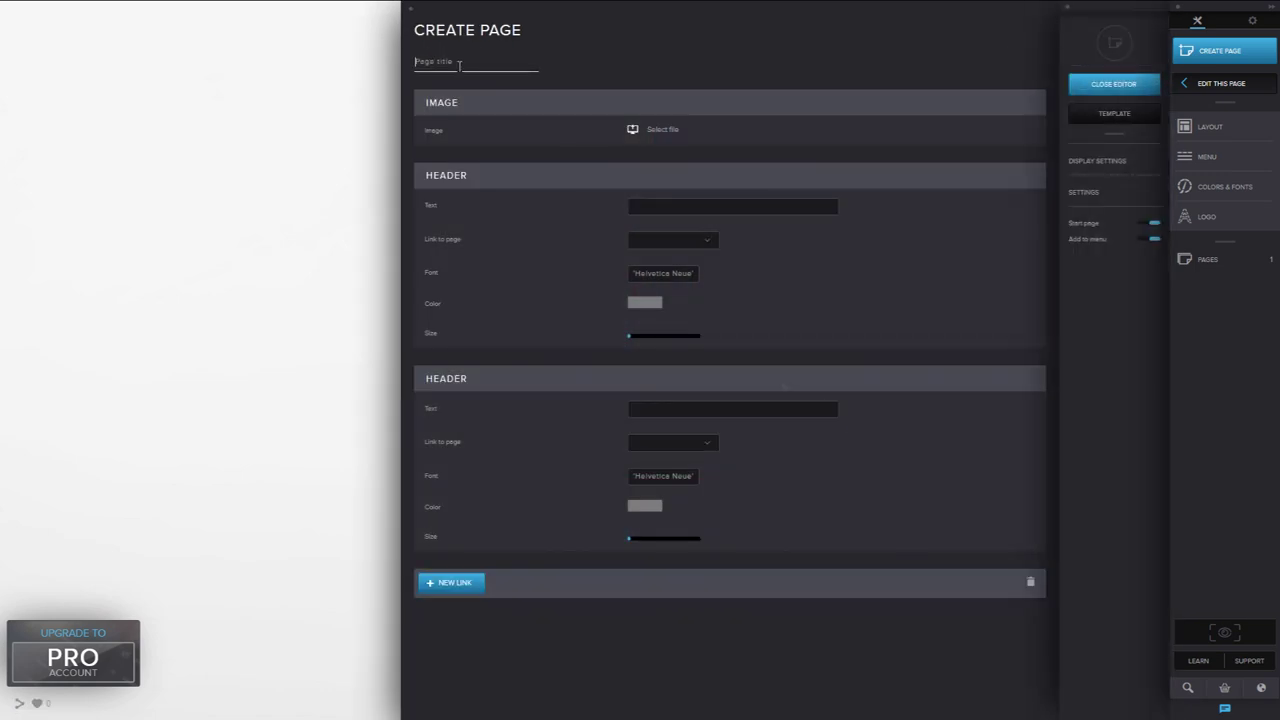
{"action": "left_click", "coordinate": [459, 64]}
{"action": "type", "text": "Seso"}
{"action": "left_click", "coordinate": [669, 205]}
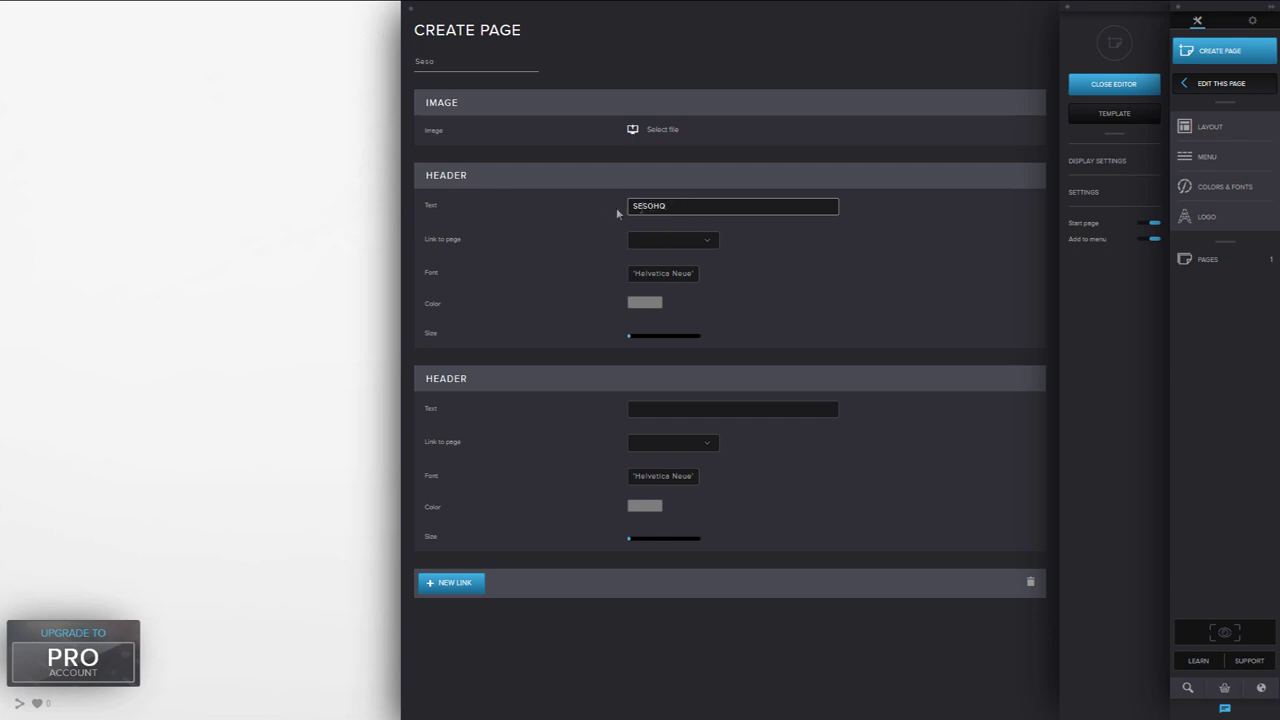
{"action": "left_click", "coordinate": [1083, 88]}
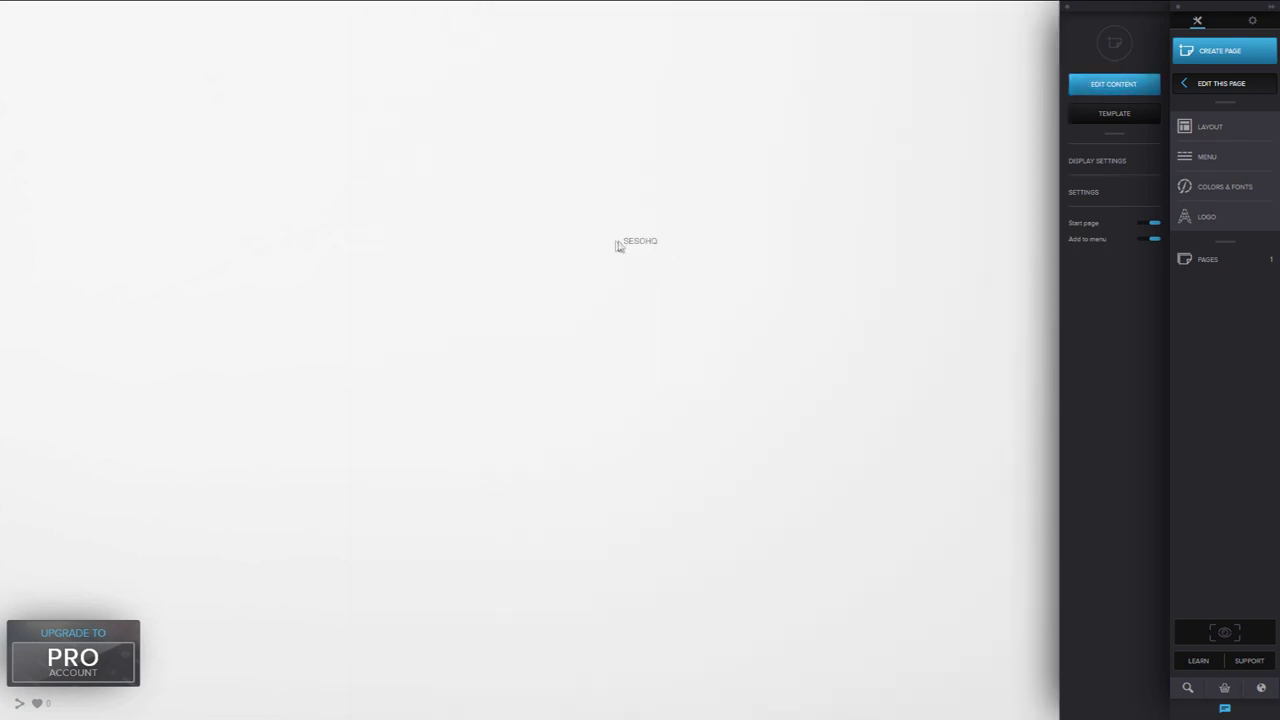
Enlarge the SESOHQ header to nearly the maximum size, set its font to Aldrich and close the editor.
{"action": "left_click", "coordinate": [1085, 88]}
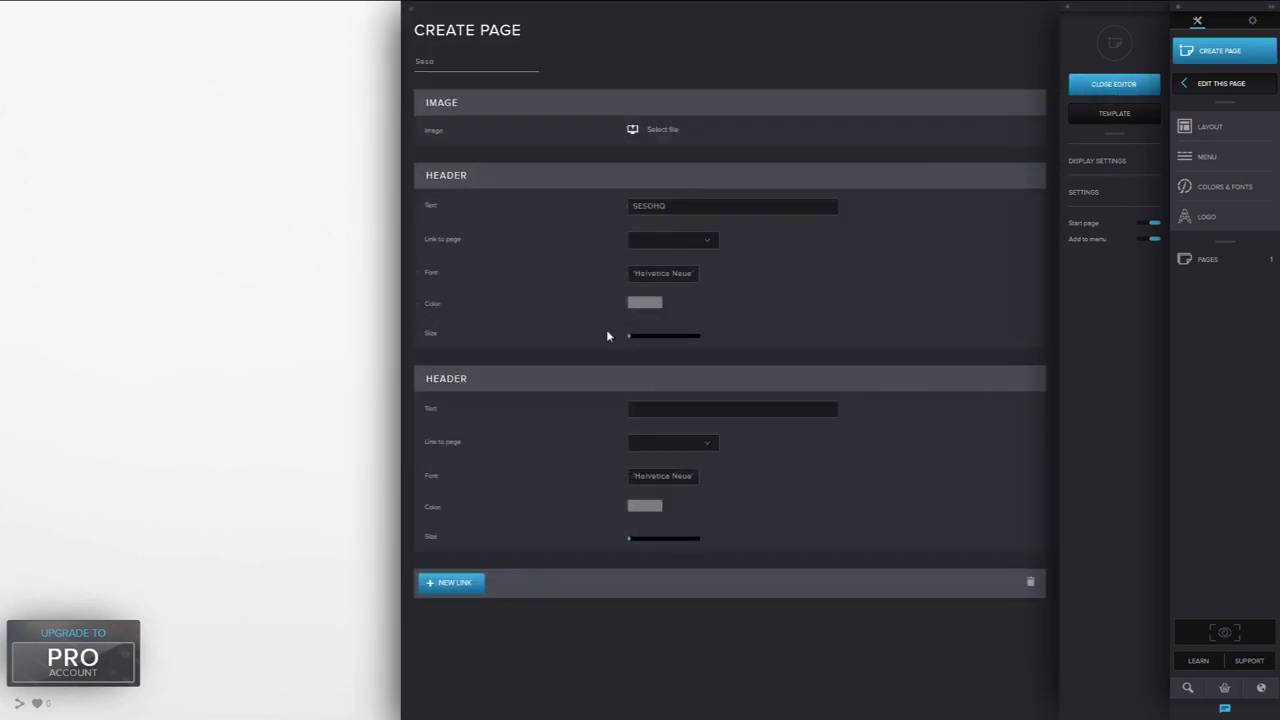
{"action": "left_click_drag", "start_coordinate": [631, 342], "coordinate": [688, 342]}
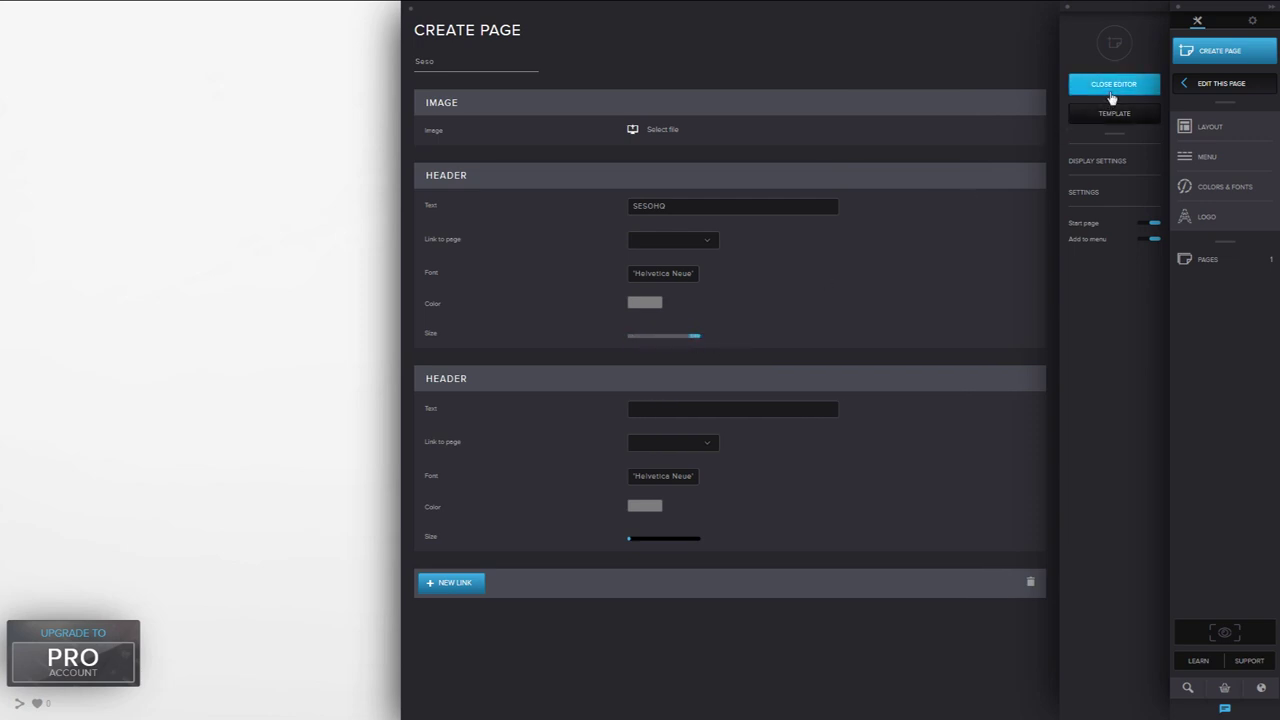
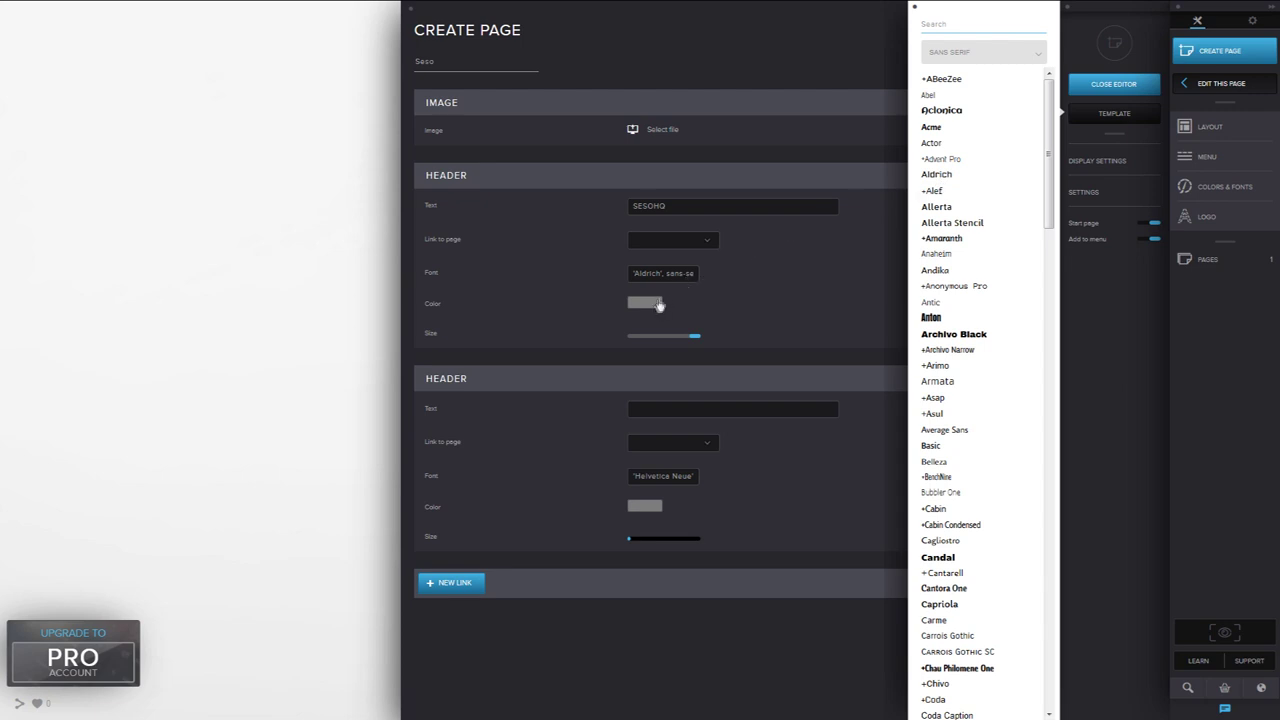
{"action": "left_click", "coordinate": [1110, 85]}
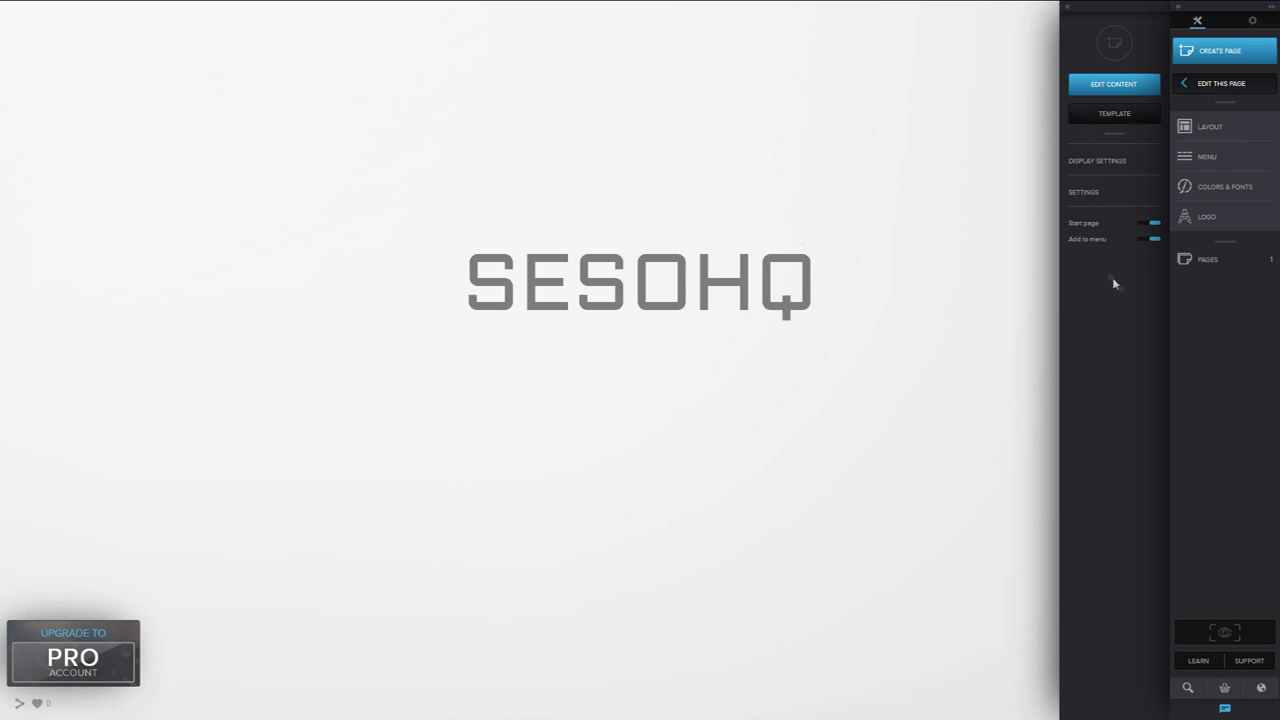
Try out the site's preset background images one after another, ending with the last dark one.
{"action": "left_click", "coordinate": [1187, 190]}
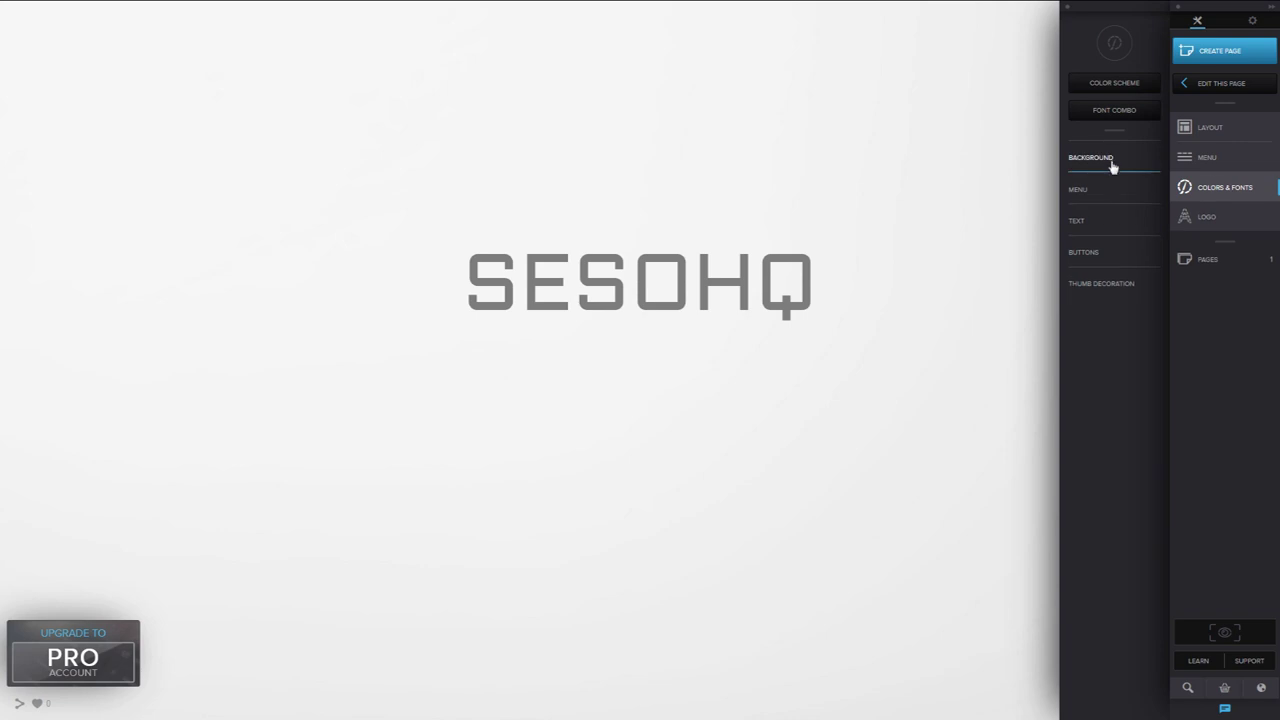
{"action": "left_click", "coordinate": [1111, 163]}
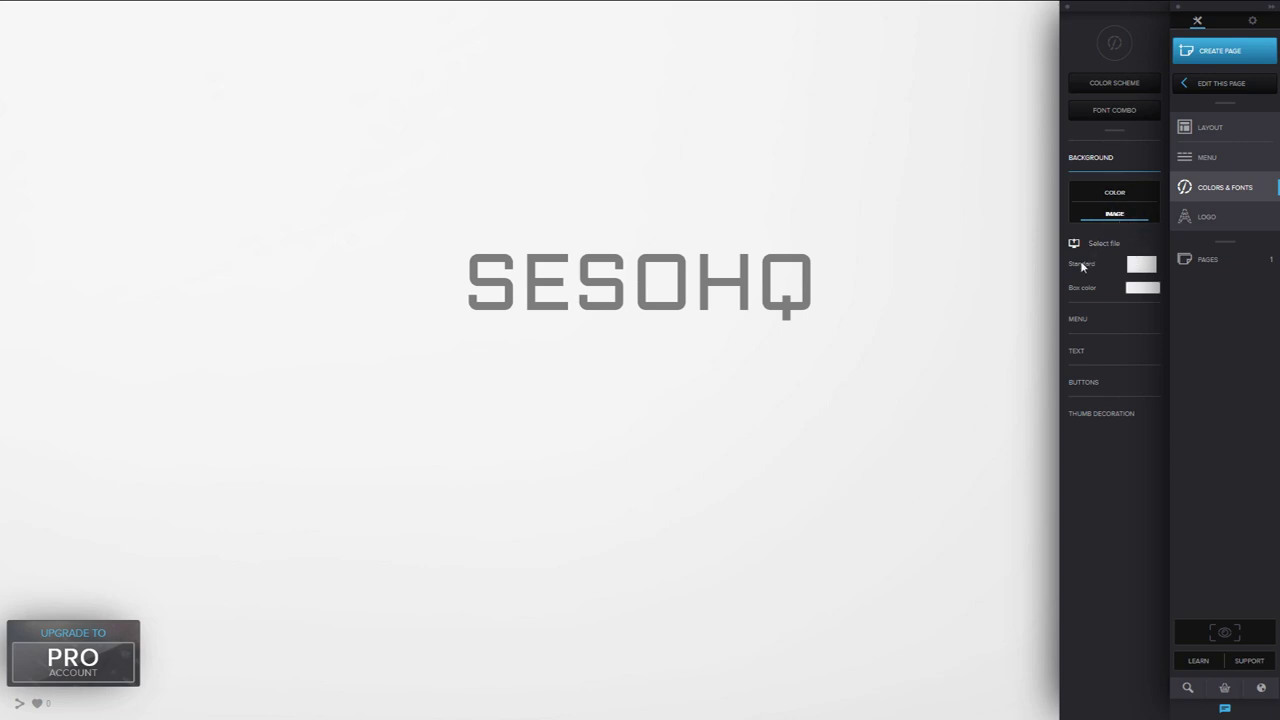
{"action": "left_click", "coordinate": [1146, 268]}
{"action": "scroll", "coordinate": [988, 150], "scroll_direction": "down", "scroll_amount": 1}
{"action": "scroll", "coordinate": [986, 143], "scroll_direction": "up", "scroll_amount": 1}
{"action": "left_click", "coordinate": [986, 143]}
{"action": "left_click", "coordinate": [990, 205]}
{"action": "left_click", "coordinate": [987, 270]}
{"action": "left_click", "coordinate": [988, 205]}
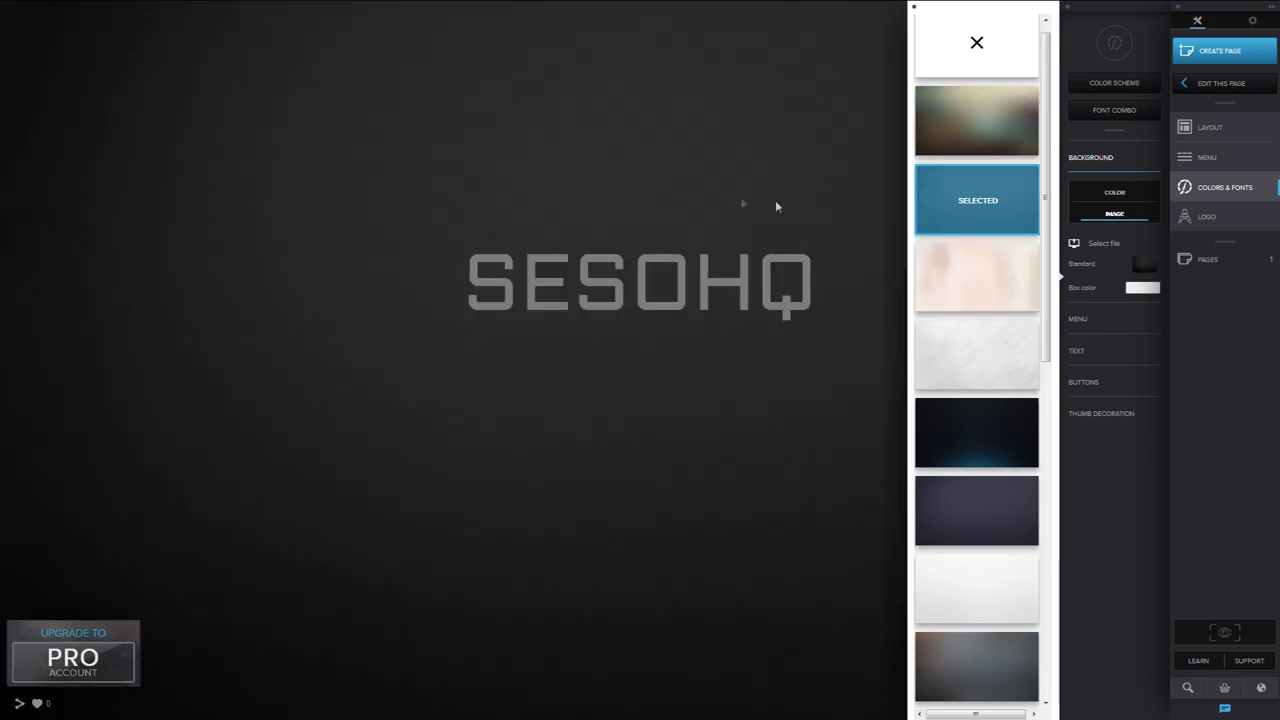
{"action": "left_click", "coordinate": [998, 274]}
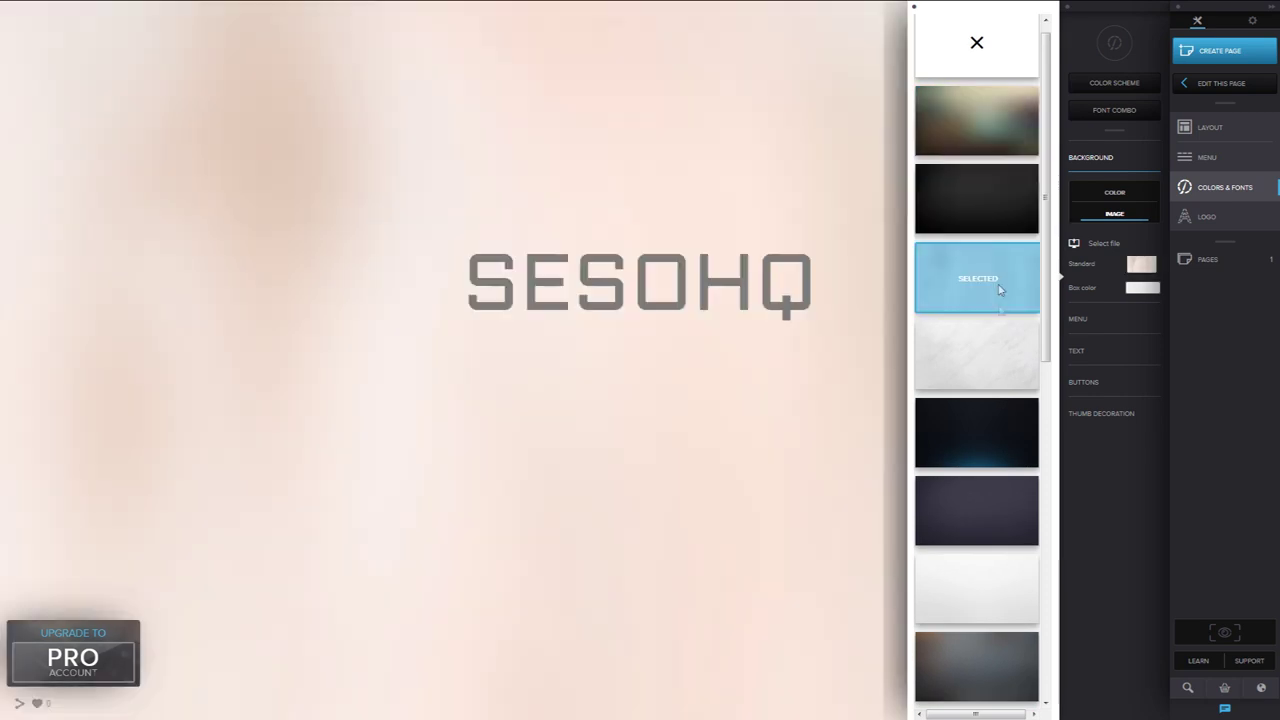
{"action": "left_click", "coordinate": [988, 352]}
{"action": "left_click", "coordinate": [986, 434]}
{"action": "scroll", "coordinate": [982, 440], "scroll_direction": "down", "scroll_amount": 2}
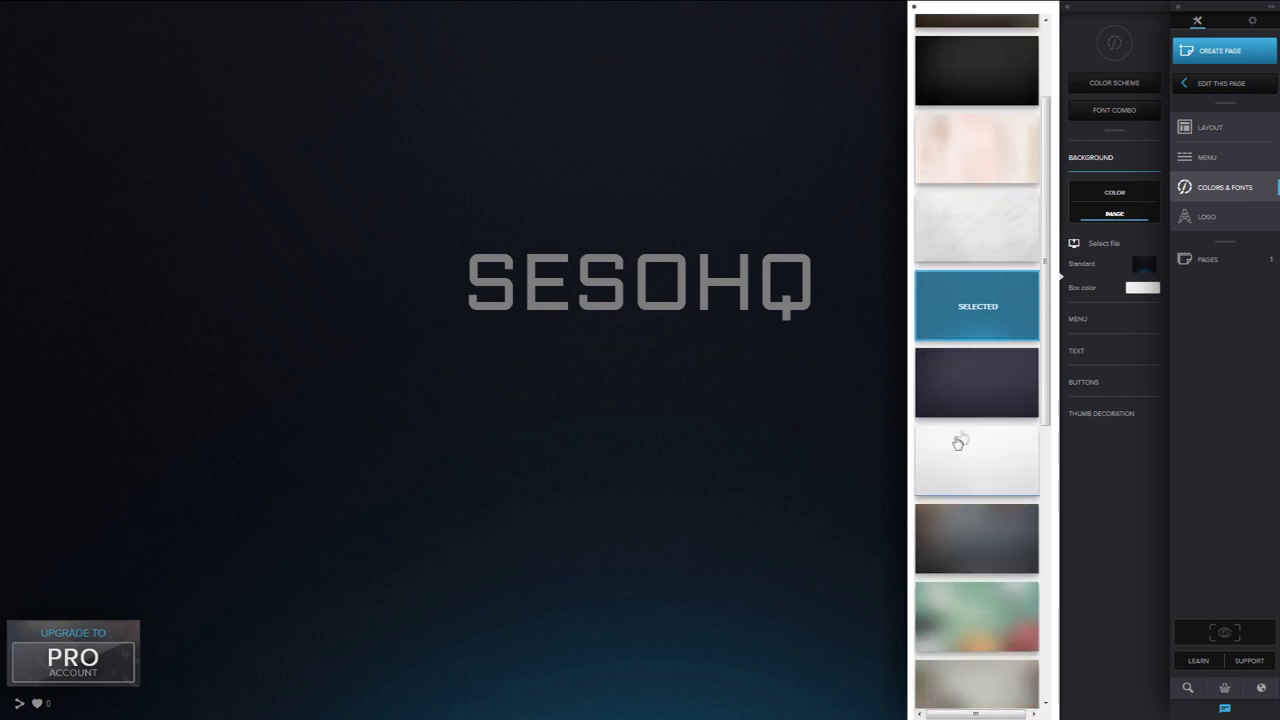
{"action": "left_click", "coordinate": [988, 470]}
{"action": "scroll", "coordinate": [995, 488], "scroll_direction": "down", "scroll_amount": 2}
{"action": "left_click", "coordinate": [985, 438]}
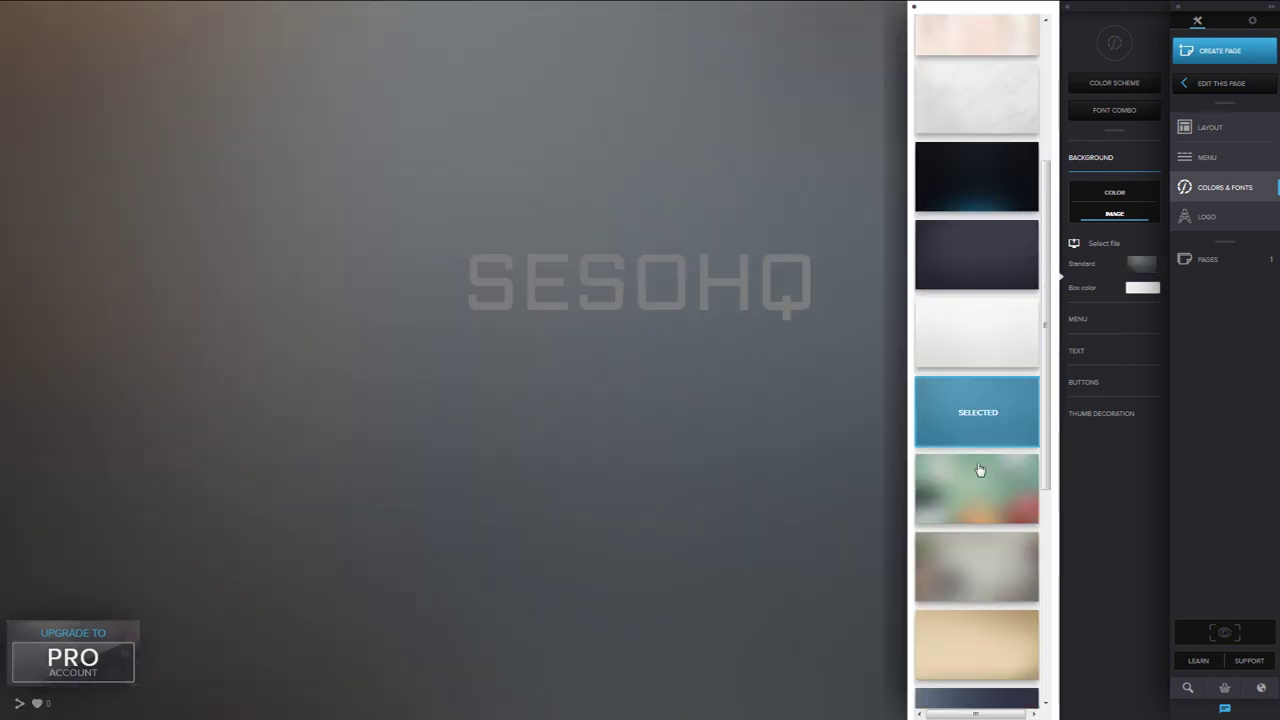
{"action": "left_click", "coordinate": [978, 490]}
{"action": "left_click", "coordinate": [983, 560]}
{"action": "scroll", "coordinate": [985, 550], "scroll_direction": "down", "scroll_amount": 3}
{"action": "left_click", "coordinate": [984, 532]}
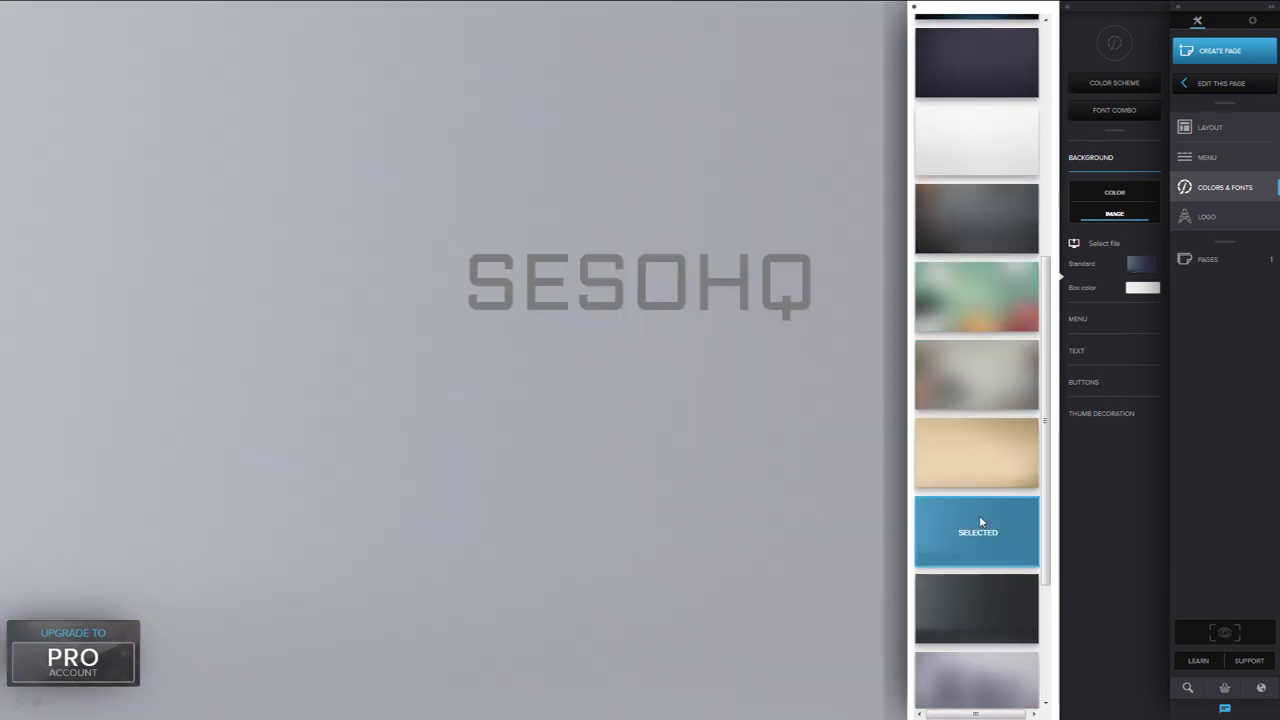
{"action": "left_click", "coordinate": [985, 608]}
{"action": "scroll", "coordinate": [985, 600], "scroll_direction": "down", "scroll_amount": 3}
{"action": "left_click", "coordinate": [977, 504]}
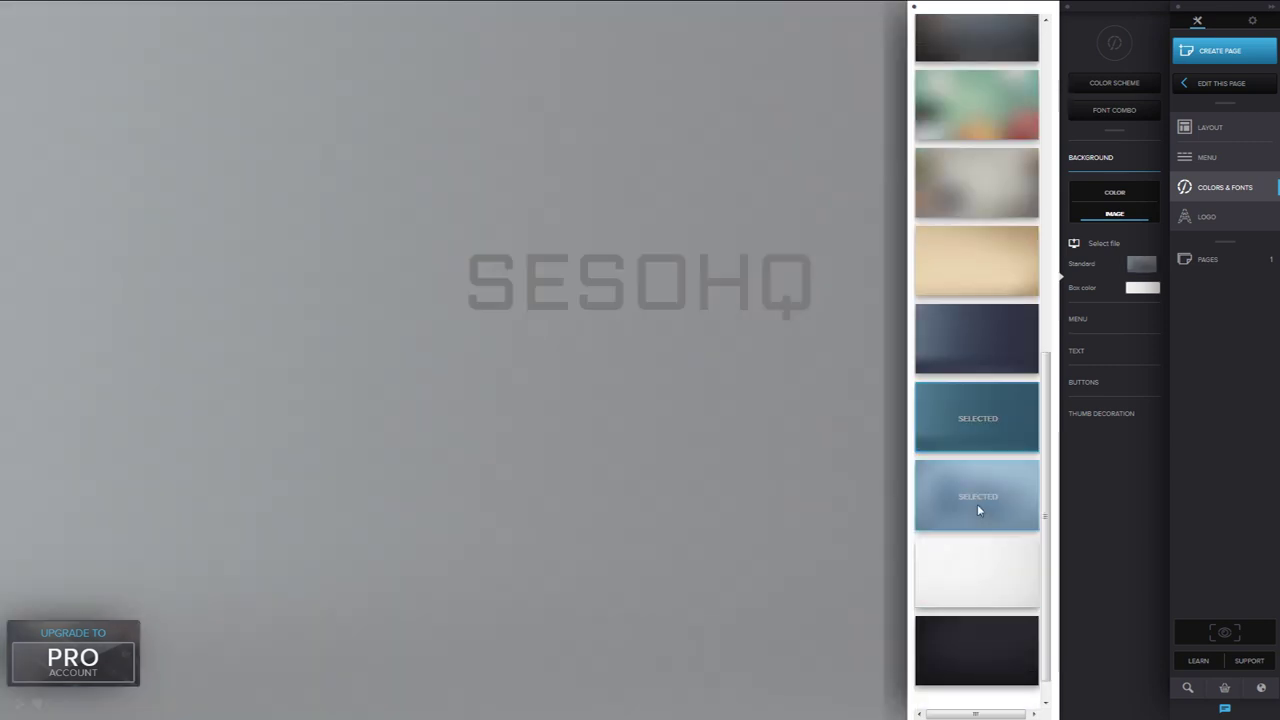
{"action": "left_click", "coordinate": [975, 563]}
{"action": "scroll", "coordinate": [975, 575], "scroll_direction": "down", "scroll_amount": 1}
{"action": "left_click", "coordinate": [978, 612]}
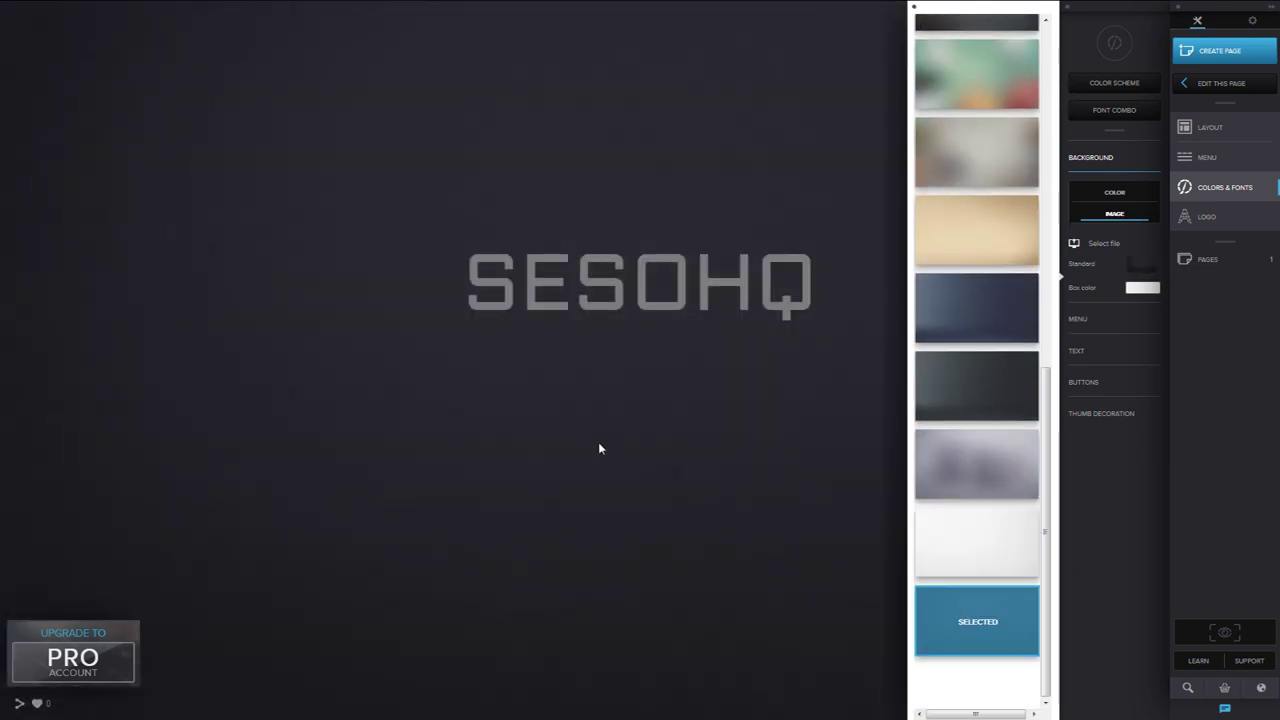
Switch the site background from image to plain color, pick a near-black blue with hue 237 and select its hex code.
{"action": "left_click", "coordinate": [1115, 194]}
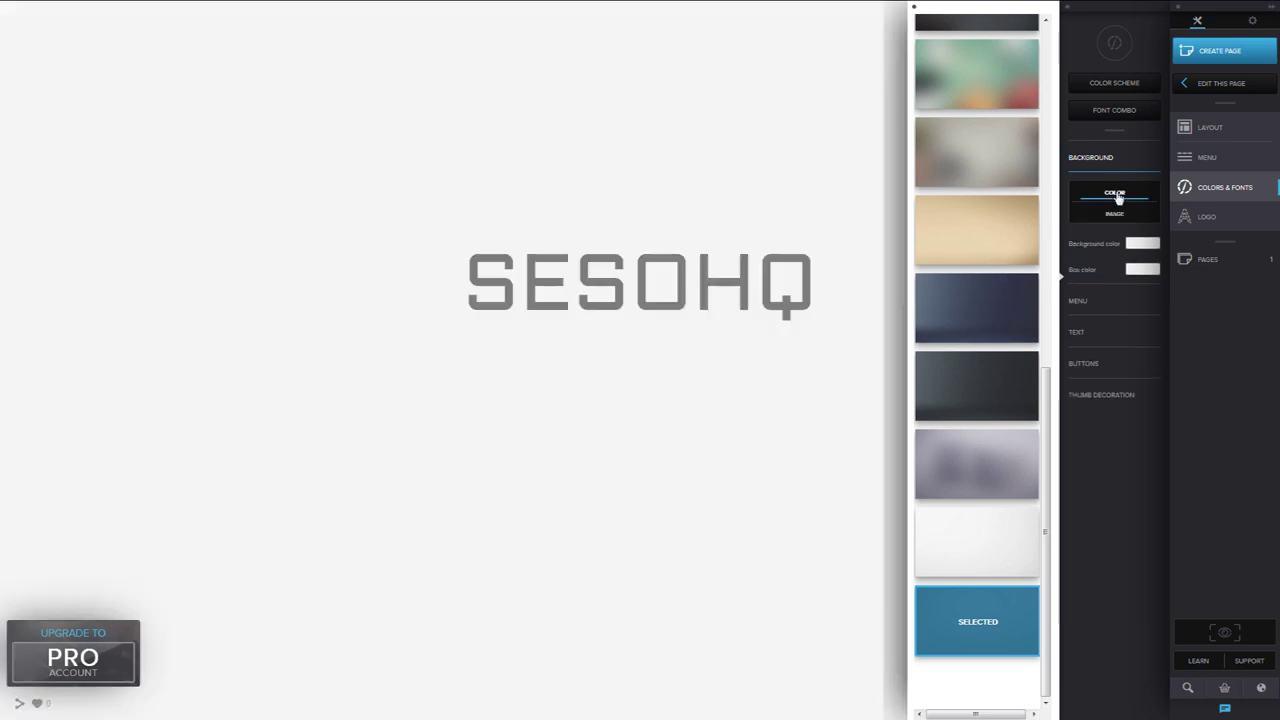
{"action": "left_click", "coordinate": [1143, 244]}
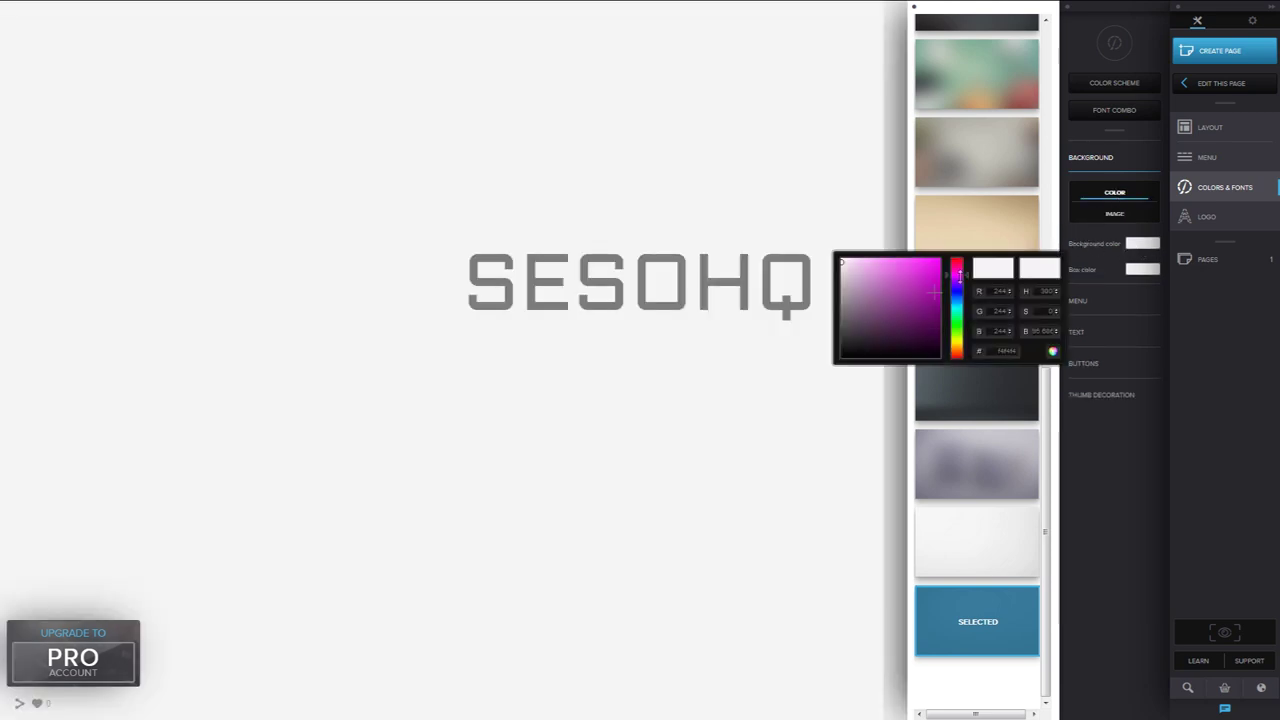
{"action": "left_click_drag", "start_coordinate": [897, 347], "coordinate": [880, 352]}
{"action": "left_click_drag", "start_coordinate": [956, 276], "coordinate": [956, 293]}
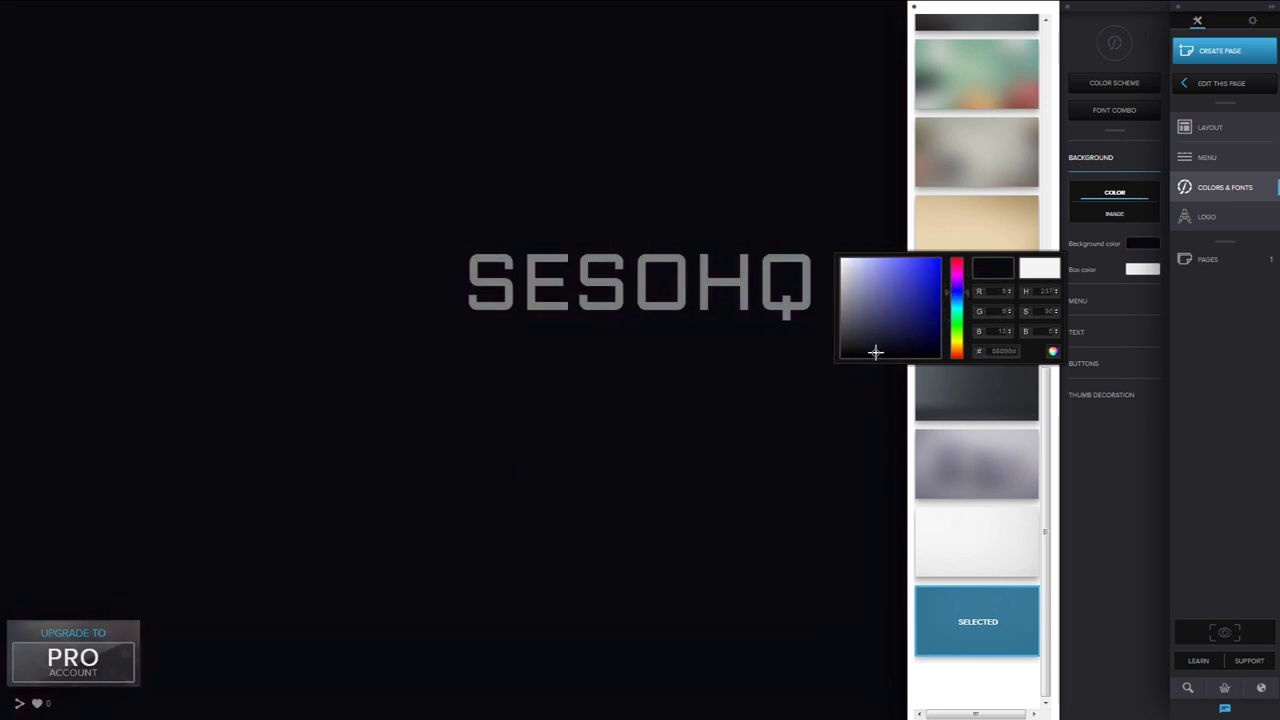
{"action": "left_click_drag", "start_coordinate": [874, 352], "coordinate": [875, 352]}
{"action": "left_click_drag", "start_coordinate": [994, 351], "coordinate": [1034, 351]}
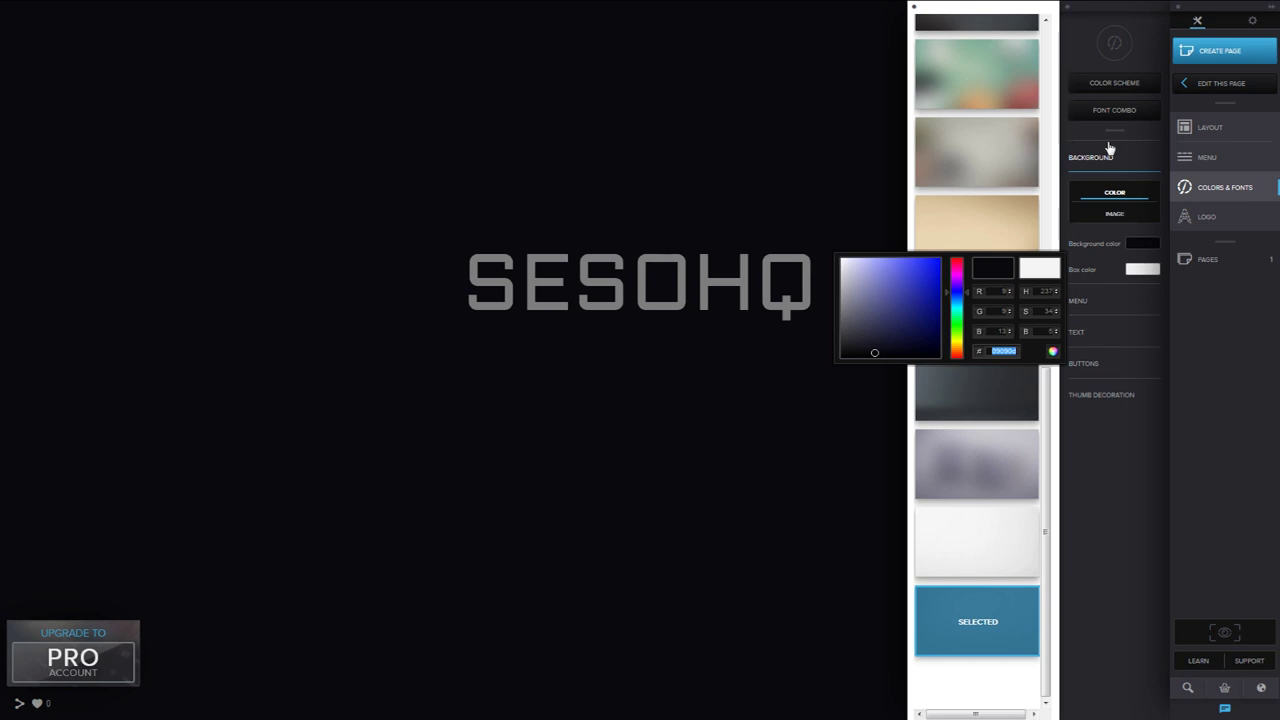
Edit the cover page's content, set the SESOHQ header's color to a bright sky blue and close the editor.
{"action": "left_click", "coordinate": [1200, 84]}
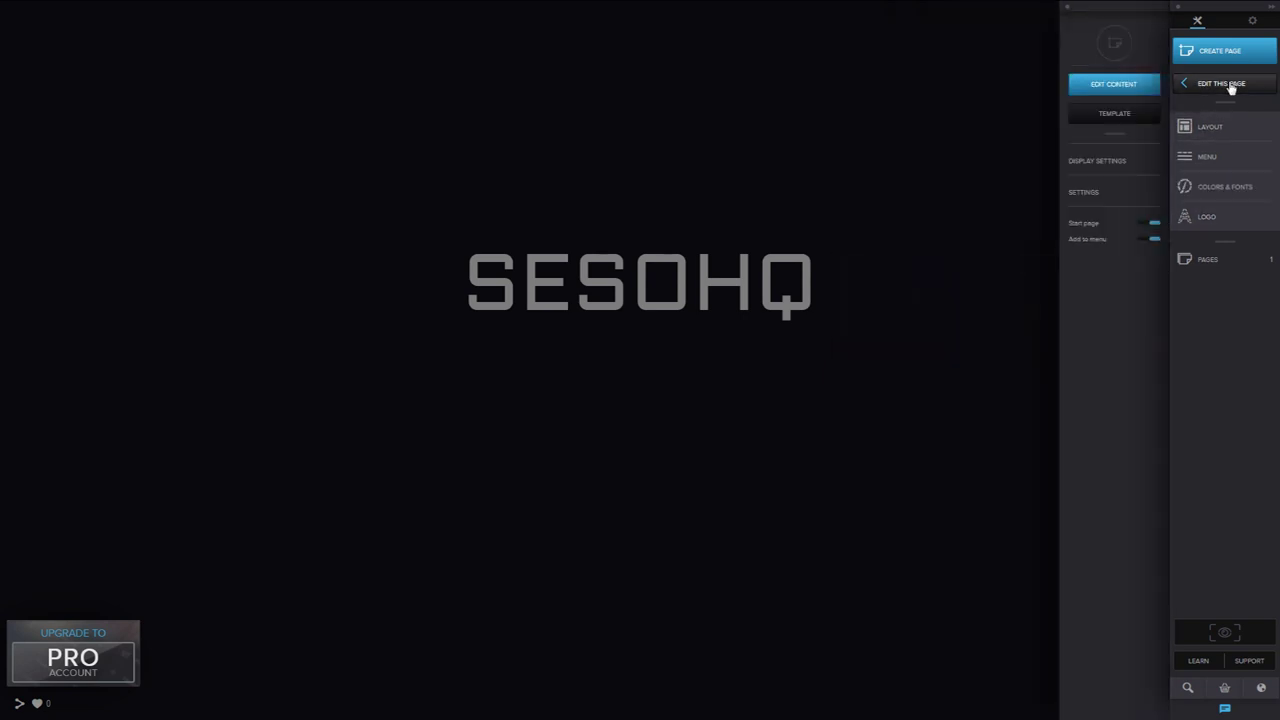
{"action": "left_click", "coordinate": [1118, 85]}
{"action": "left_click", "coordinate": [640, 303]}
{"action": "left_click", "coordinate": [751, 360]}
{"action": "left_click", "coordinate": [712, 331]}
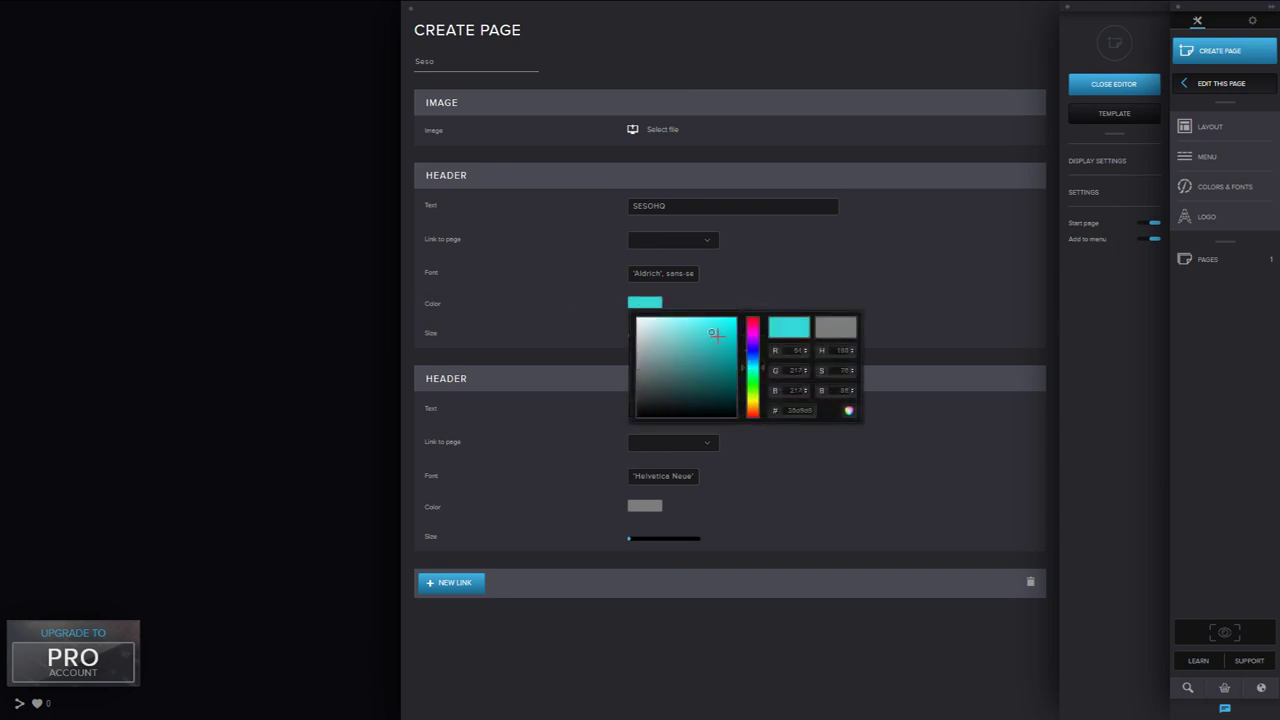
{"action": "left_click", "coordinate": [752, 364]}
{"action": "left_click", "coordinate": [710, 325]}
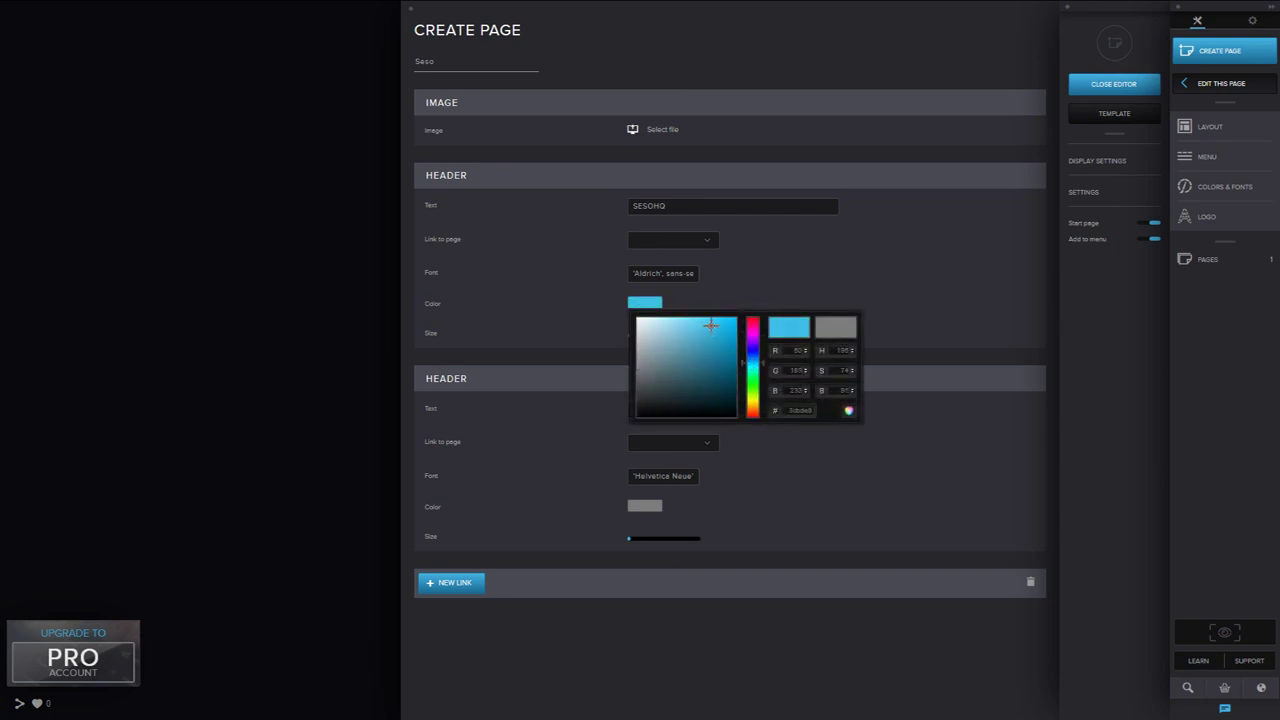
{"action": "left_click", "coordinate": [1122, 88]}
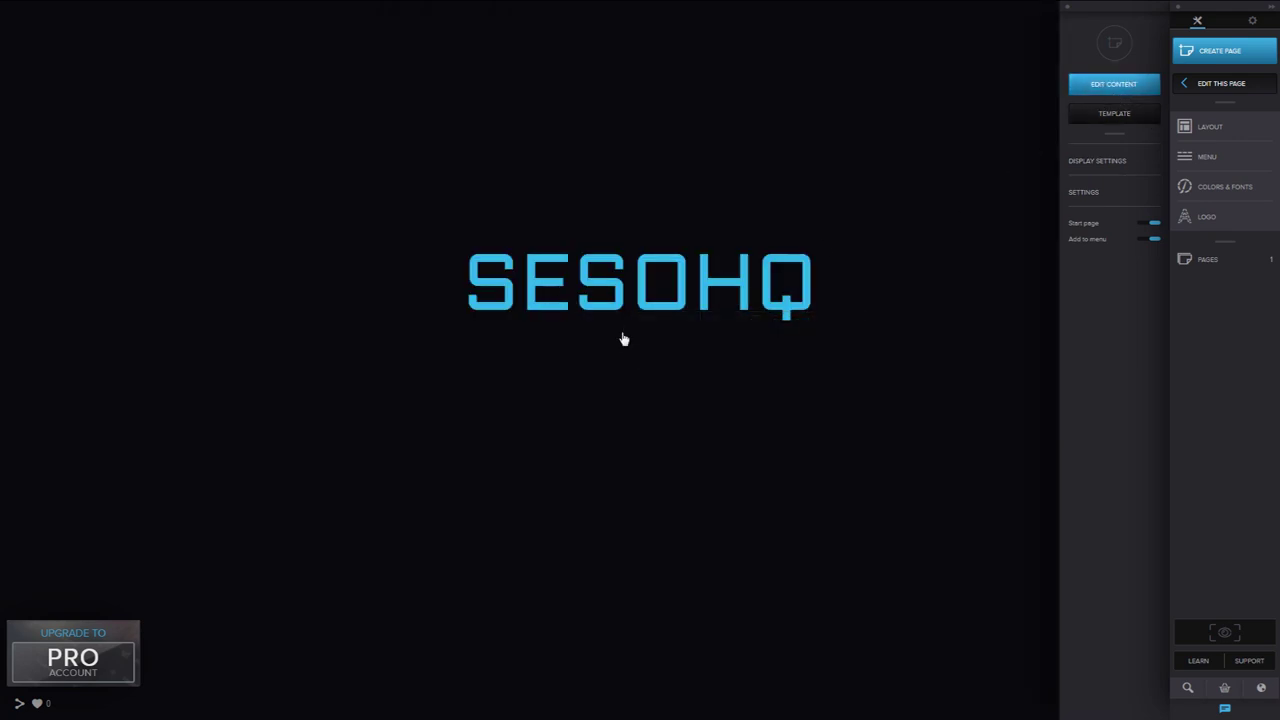
Enter "GRAPHIC DESIGNER" as the cover page's second header text and close the editor.
{"action": "left_click", "coordinate": [1131, 84]}
{"action": "left_click", "coordinate": [683, 408]}
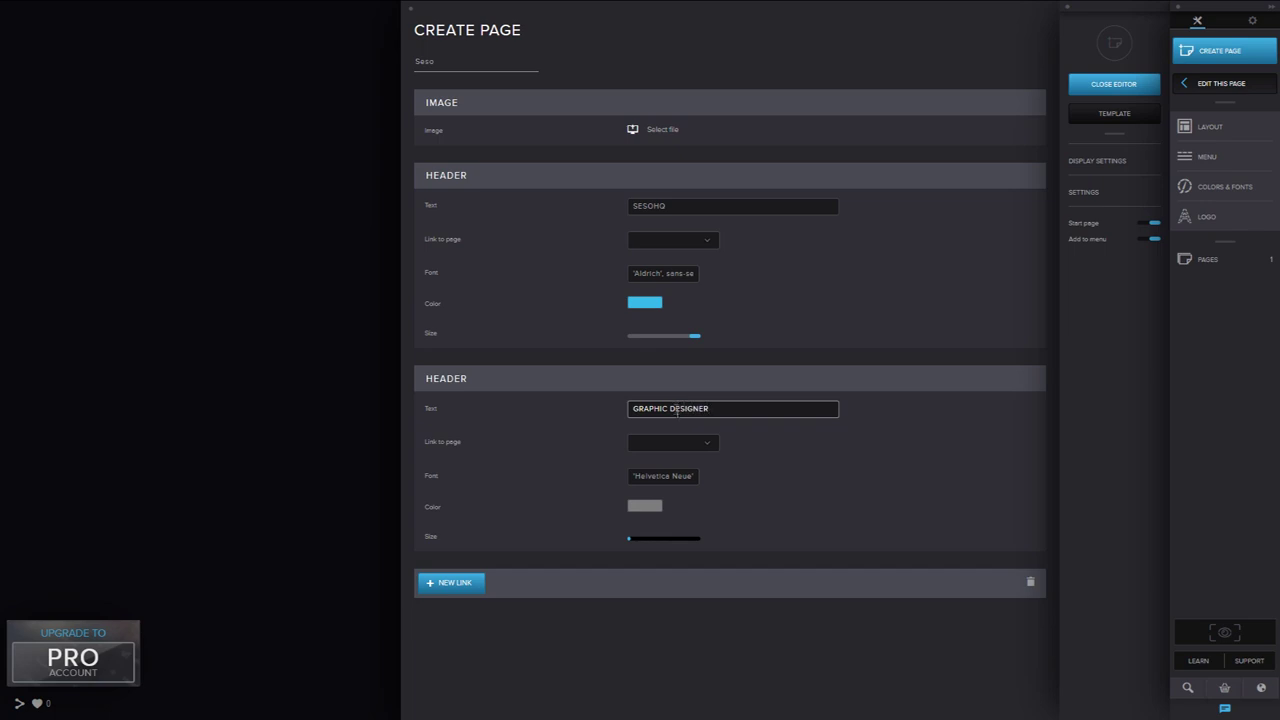
{"action": "left_click", "coordinate": [1113, 86]}
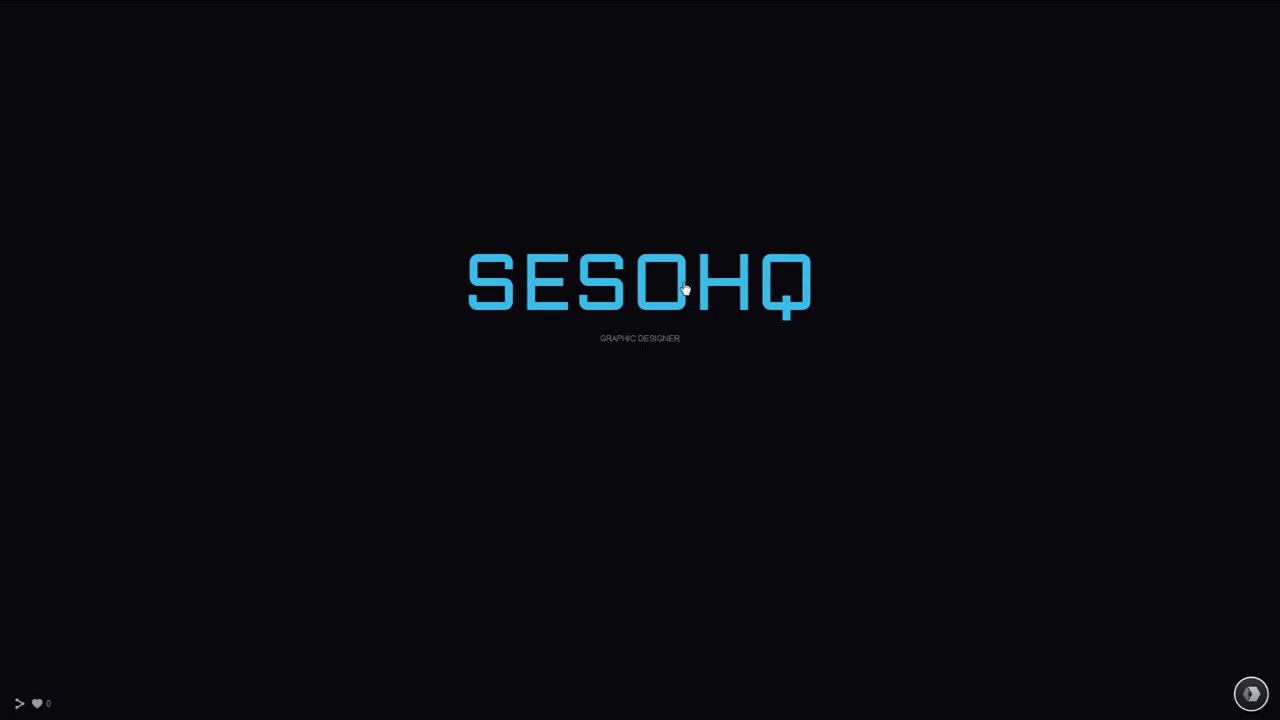
Create a Gallery page with the Even Rows thumbs template and title it "PORTFOLIO".
{"action": "left_click", "coordinate": [1248, 690]}
{"action": "left_click", "coordinate": [1214, 51]}
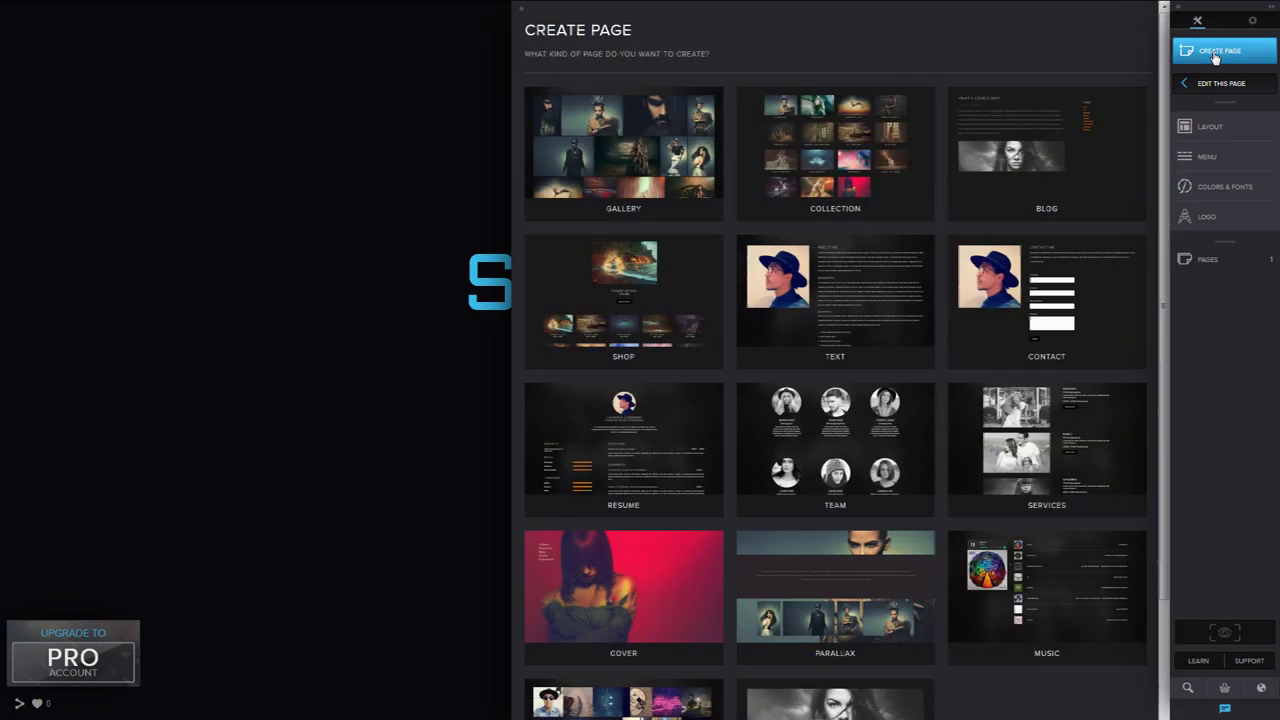
{"action": "left_click", "coordinate": [653, 127]}
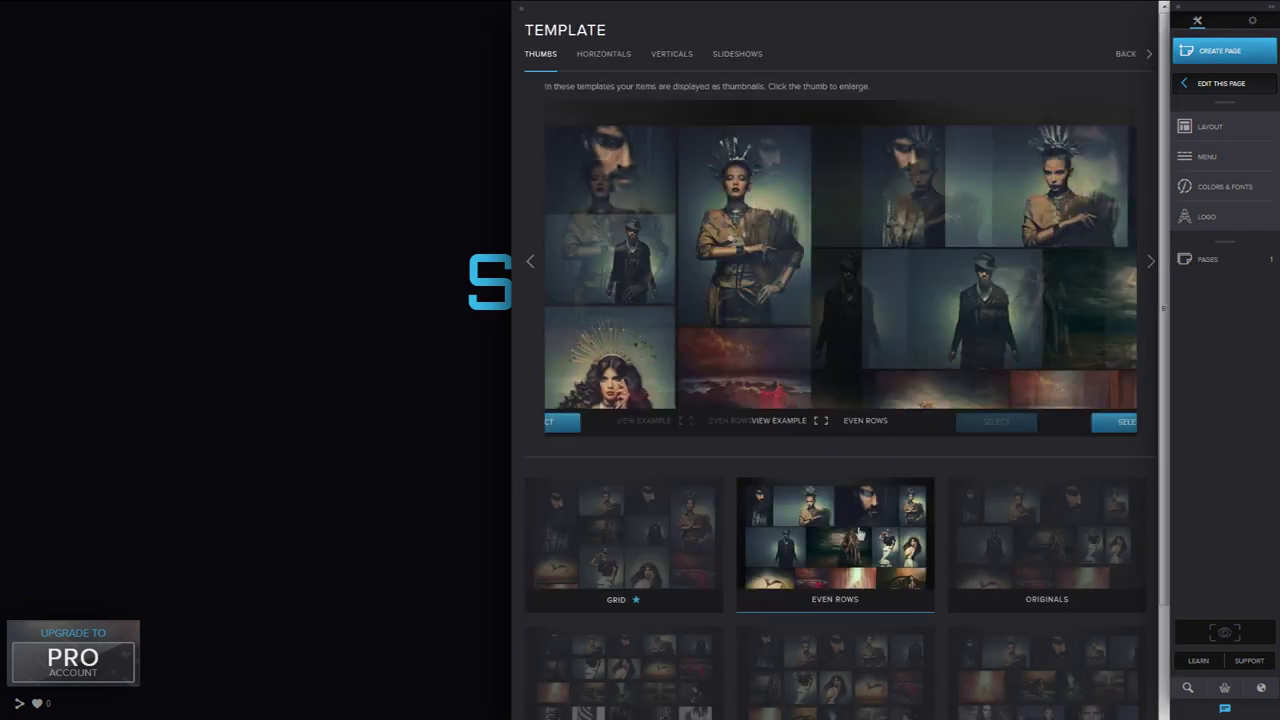
{"action": "left_click", "coordinate": [830, 423]}
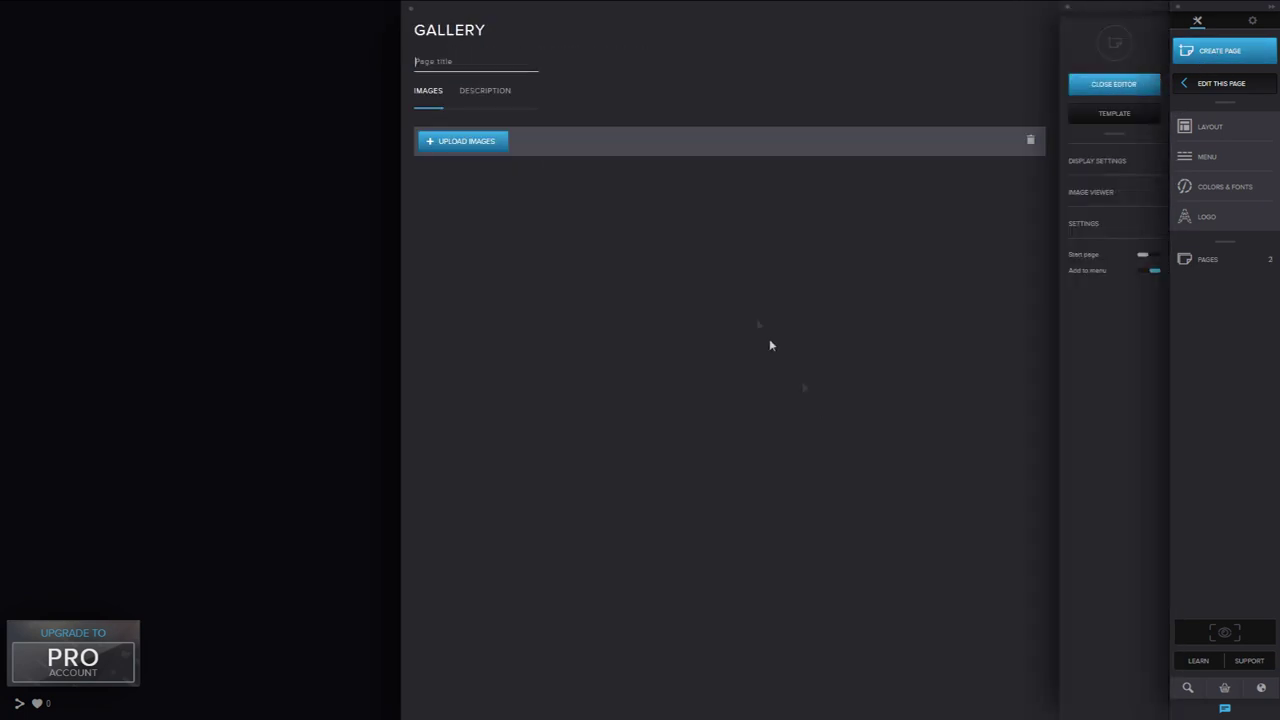
{"action": "type", "text": "P"}
Upload all images from AbstractTextGive through summer in the port folder to the gallery and close the editor.
{"action": "left_click", "coordinate": [489, 143]}
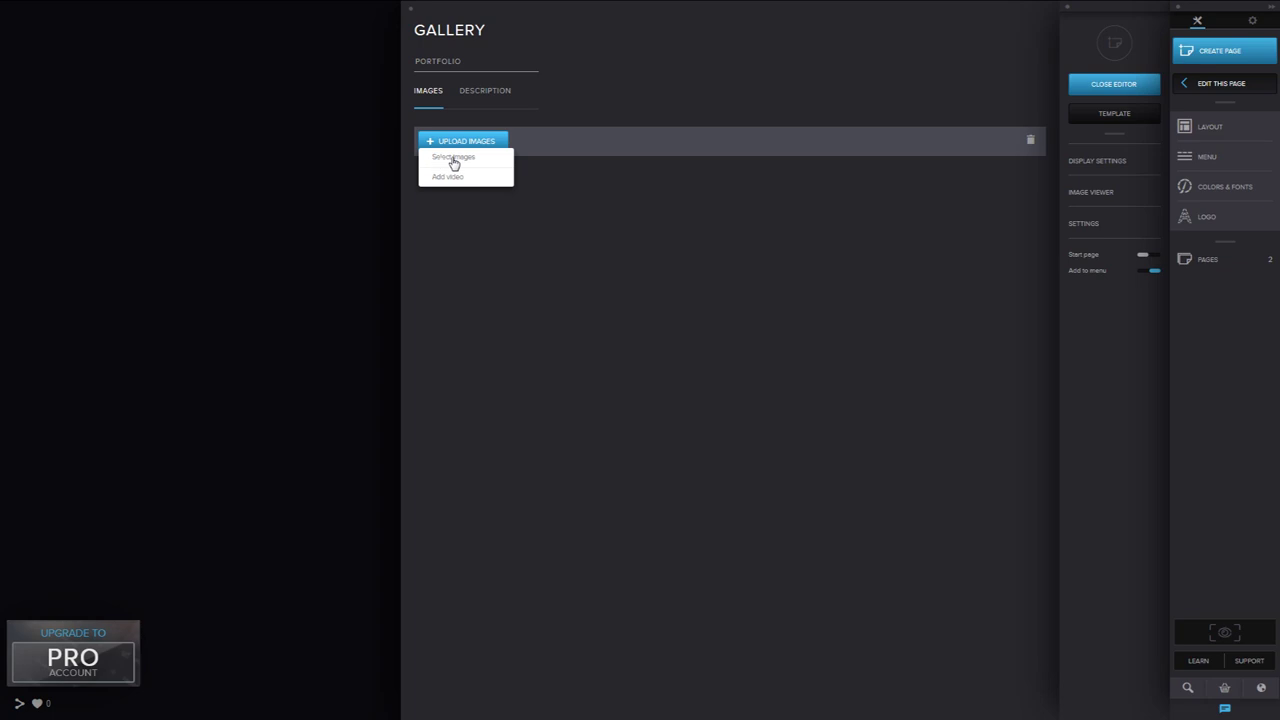
{"action": "left_click", "coordinate": [455, 158]}
{"action": "left_click_drag", "start_coordinate": [330, 22], "coordinate": [631, 183]}
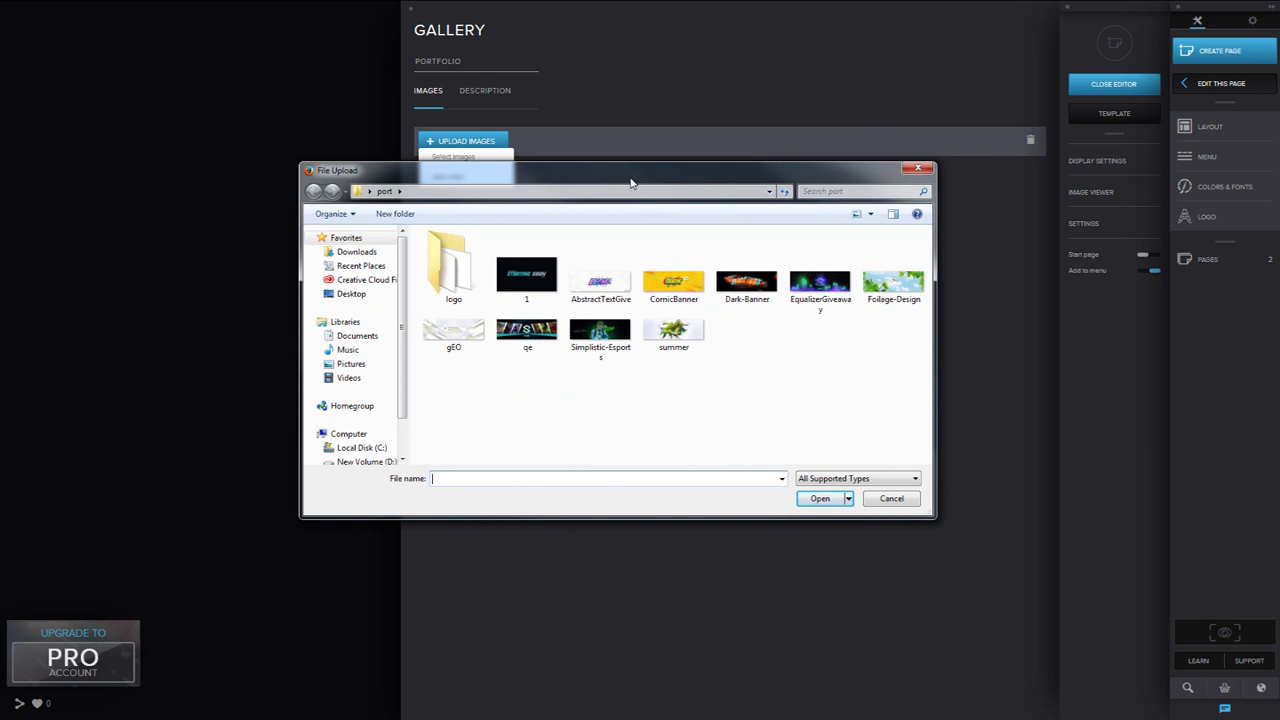
{"action": "left_click", "coordinate": [597, 263]}
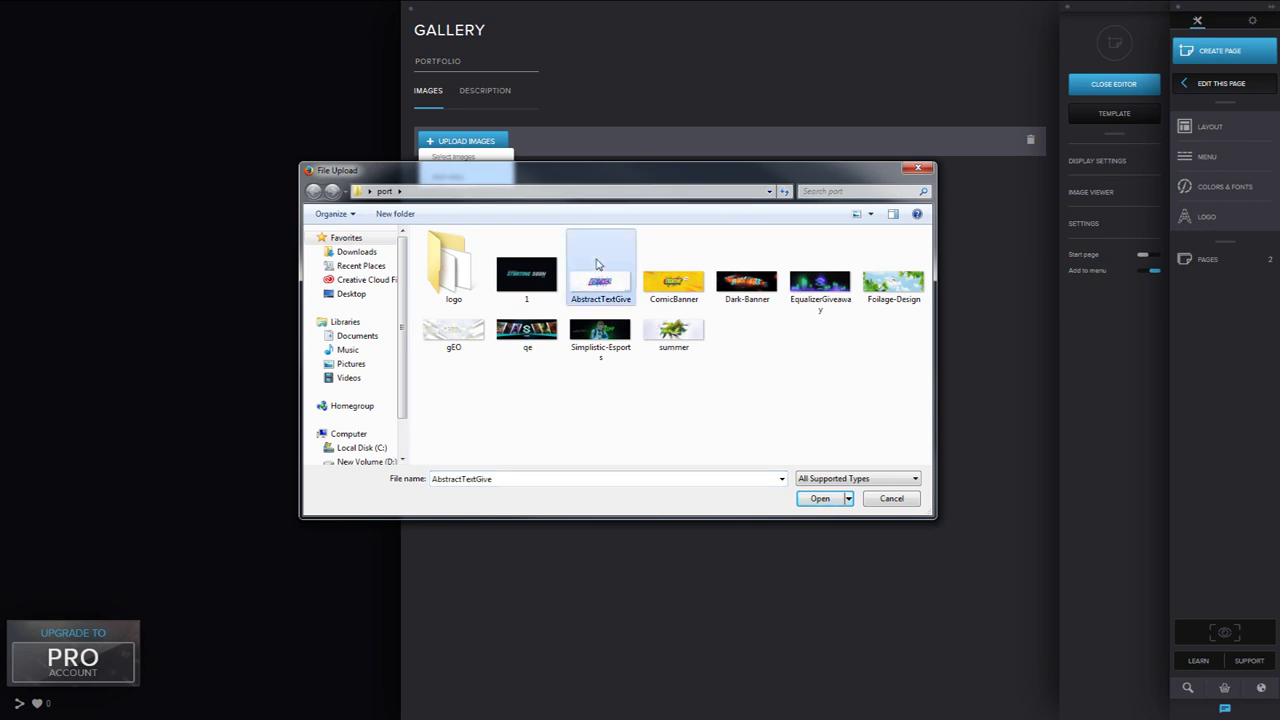
{"action": "left_click", "coordinate": [673, 340], "text": "shift"}
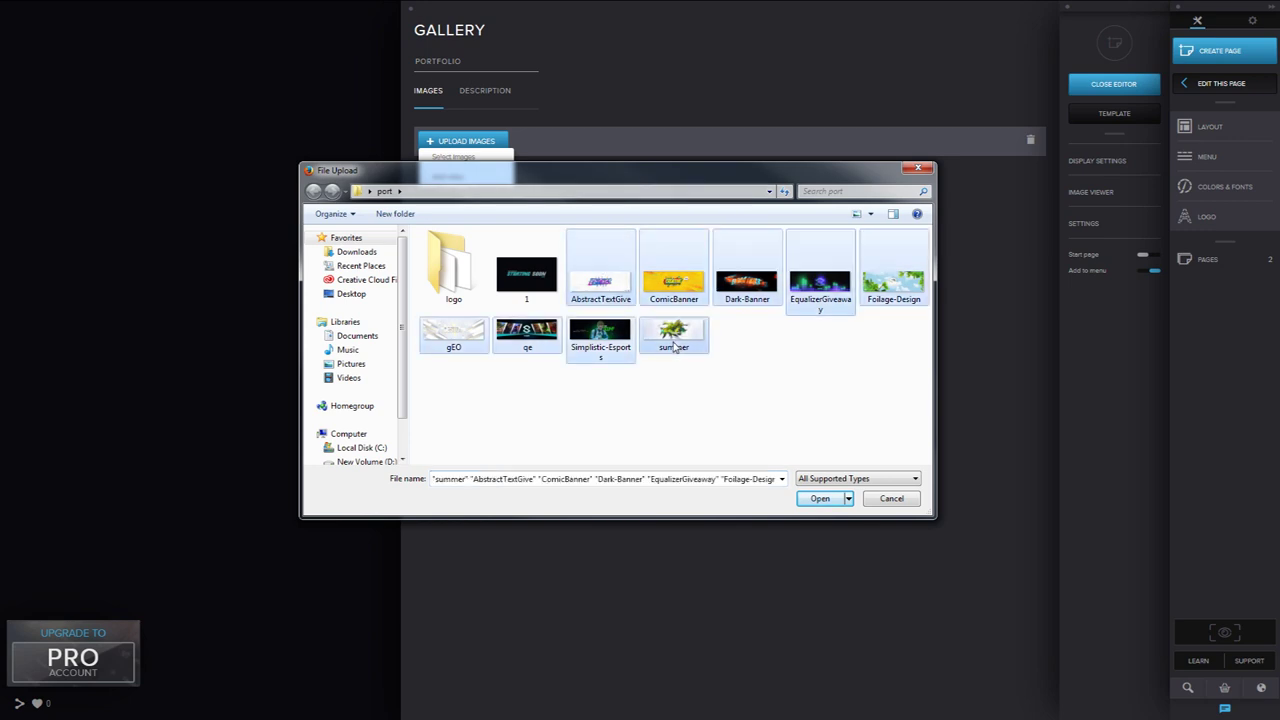
{"action": "left_click", "coordinate": [820, 501]}
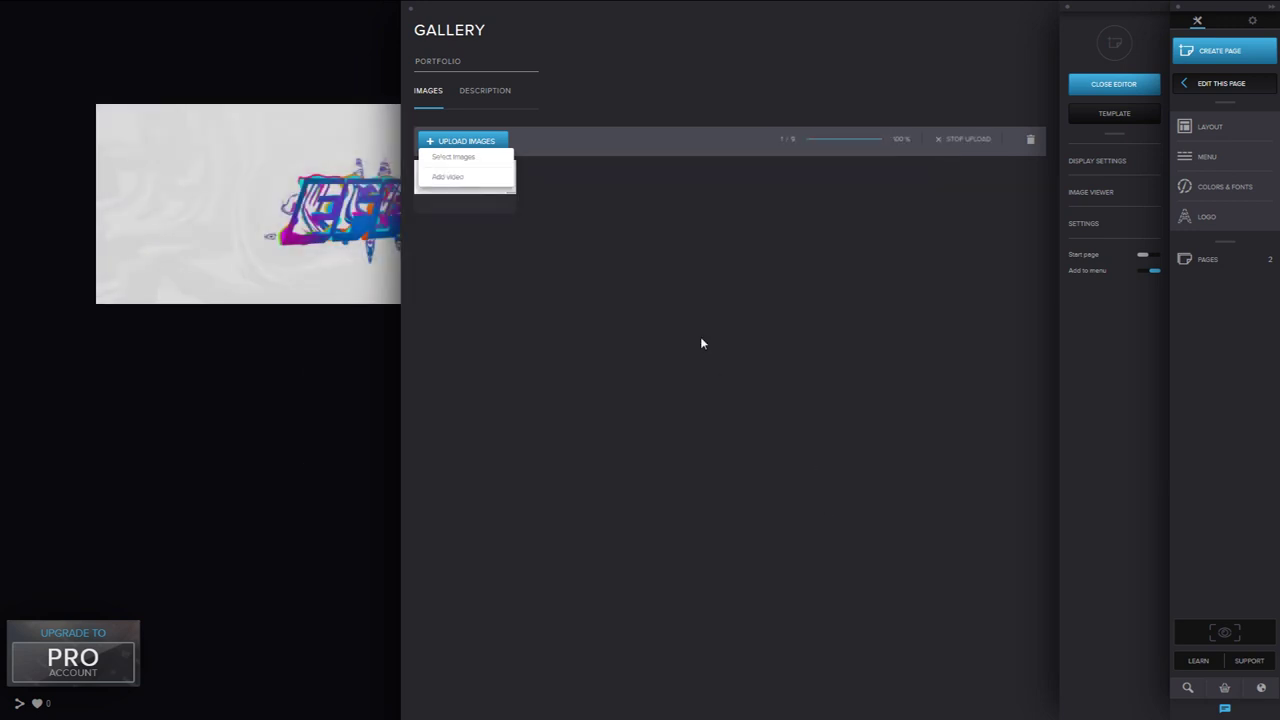
{"action": "left_click", "coordinate": [1106, 88]}
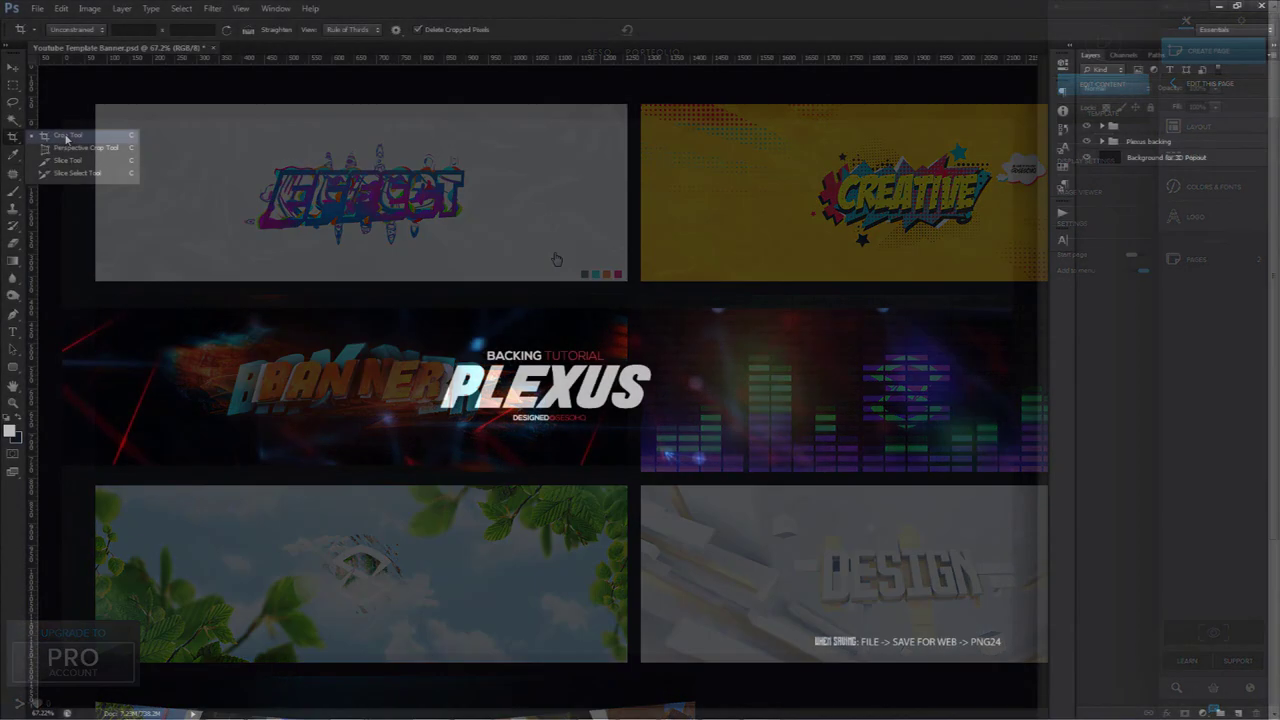
In Photoshop, crop the YouTube banner to the full-width central Plexus strip, about 2120 by 350 px, and switch to the Move tool.
{"action": "left_click", "coordinate": [65, 136]}
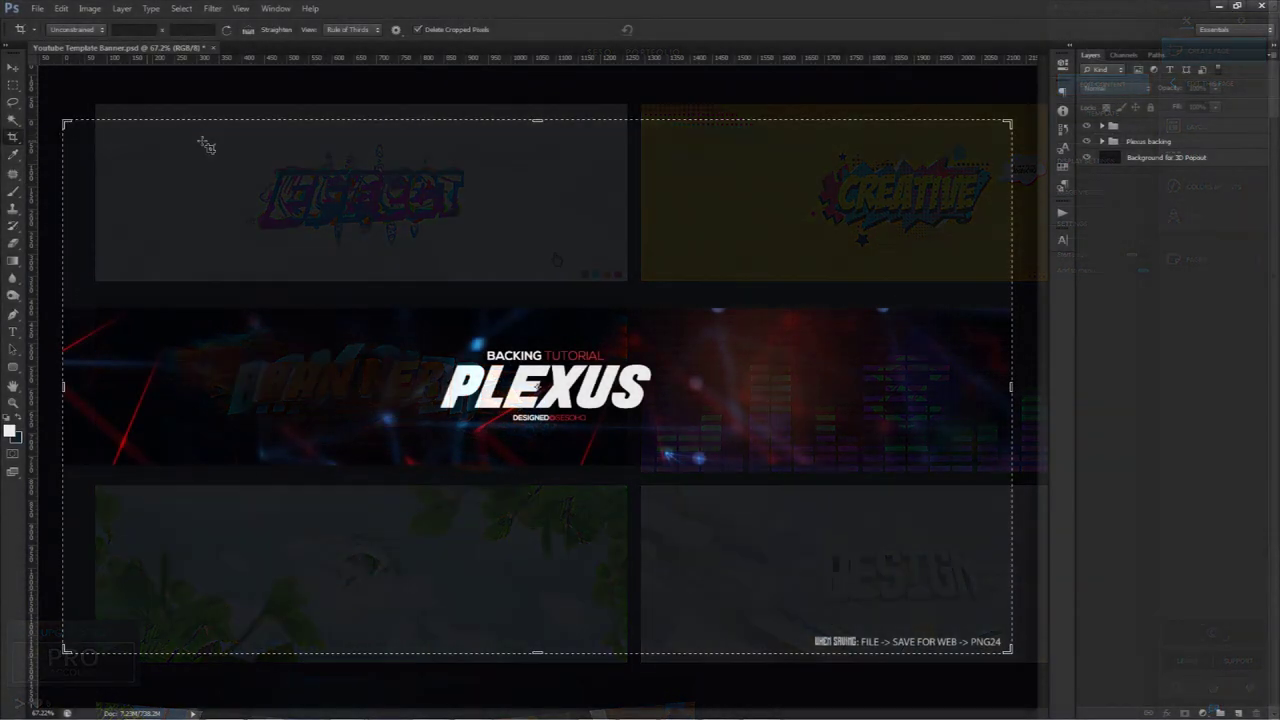
{"action": "left_click_drag", "start_coordinate": [531, 134], "coordinate": [537, 244]}
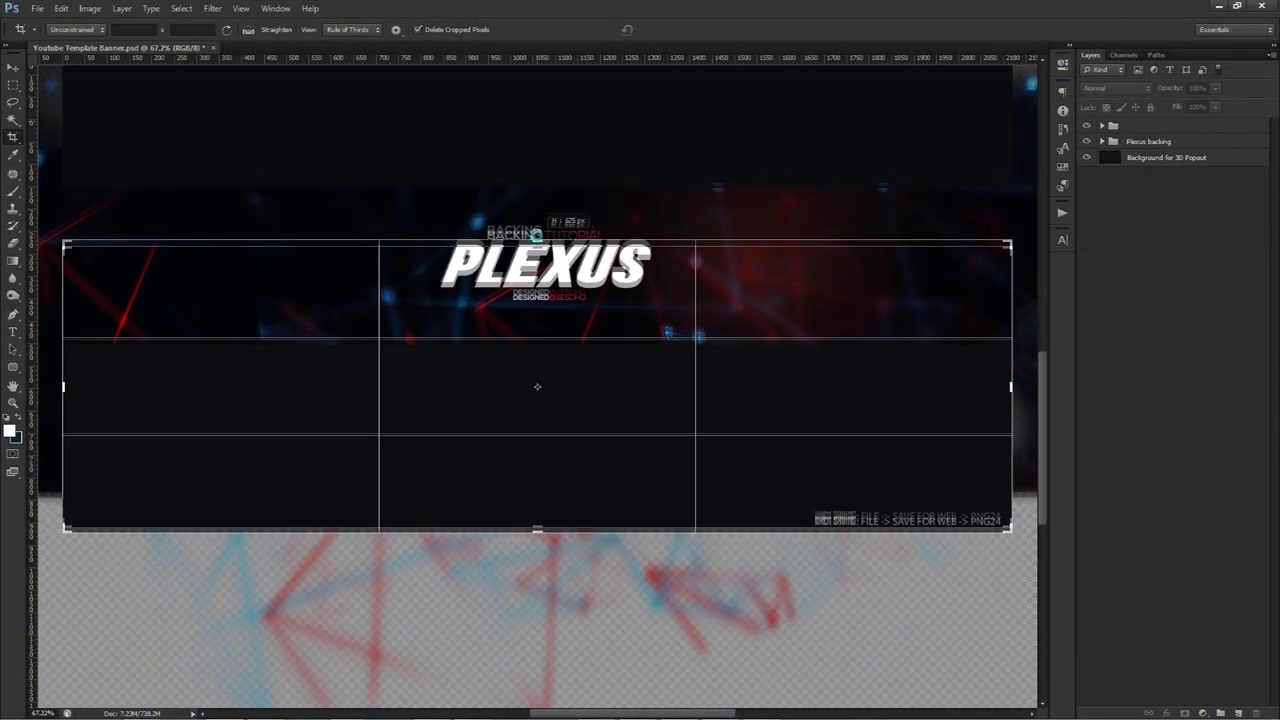
{"action": "left_click_drag", "start_coordinate": [537, 557], "coordinate": [537, 463]}
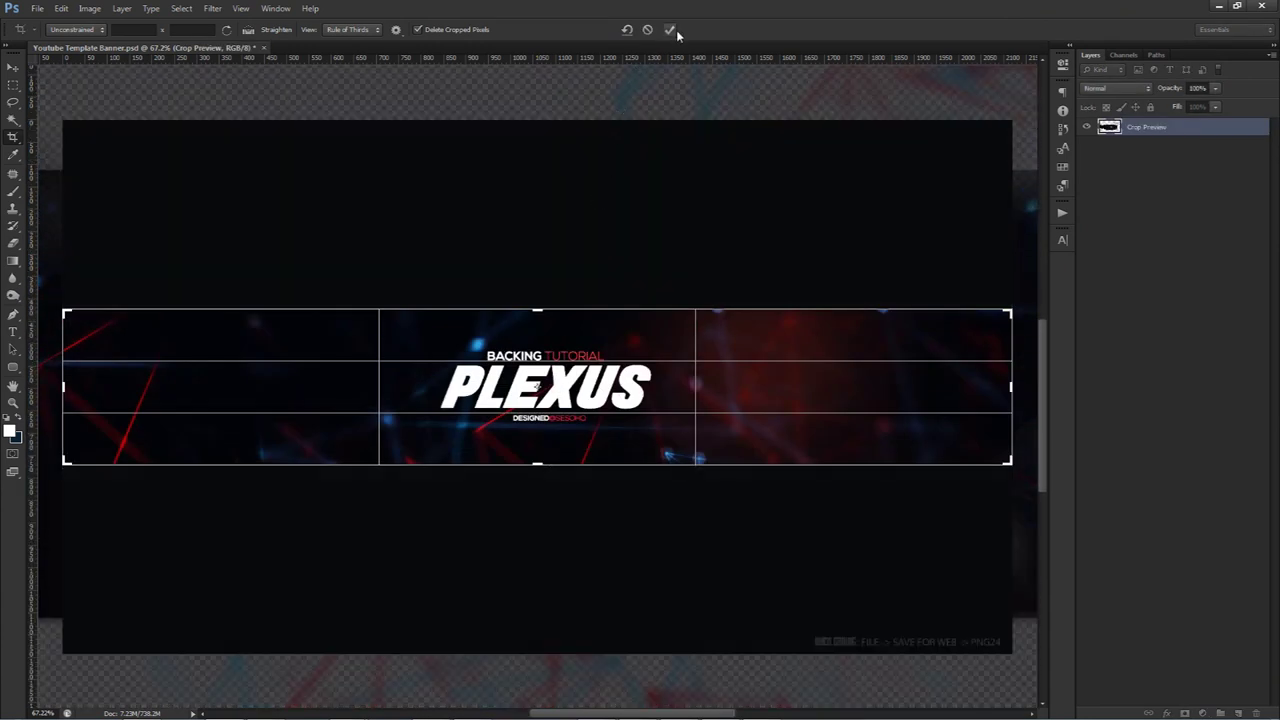
{"action": "left_click", "coordinate": [670, 29]}
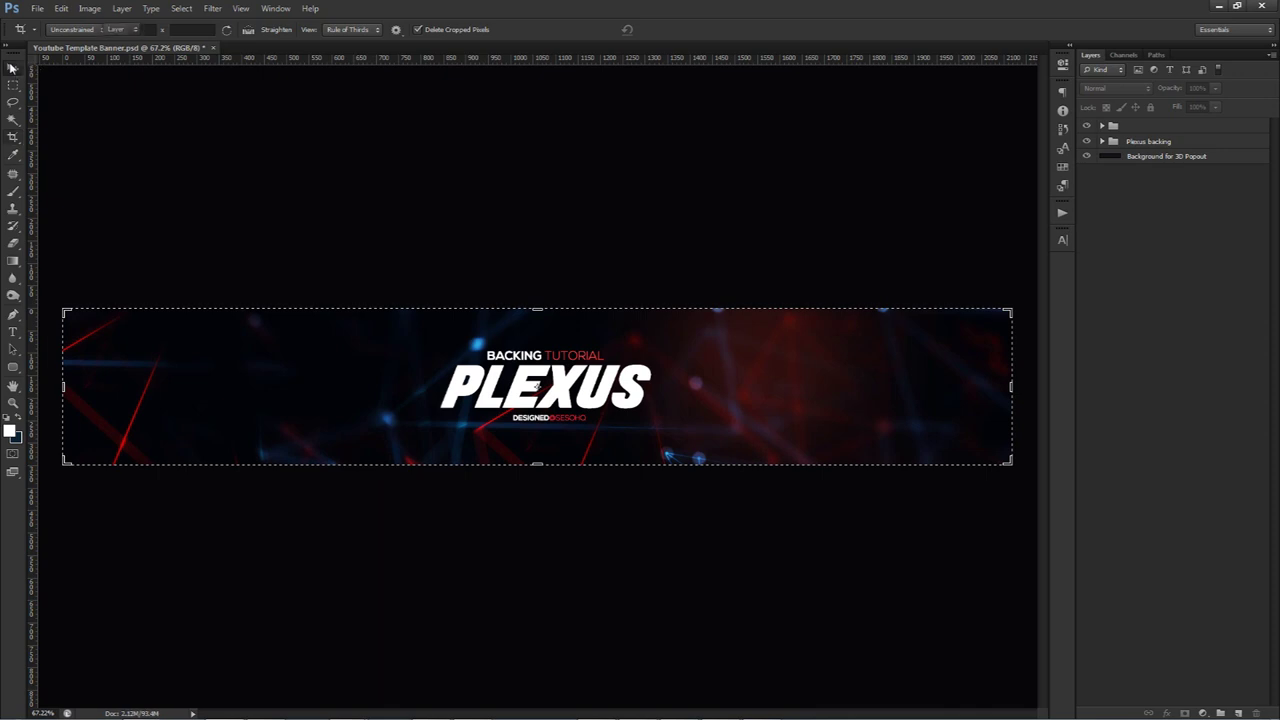
{"action": "left_click", "coordinate": [12, 67]}
Export the cropped banner with Save for Web in optimized view, using the PNG-24 format.
{"action": "left_click", "coordinate": [40, 9]}
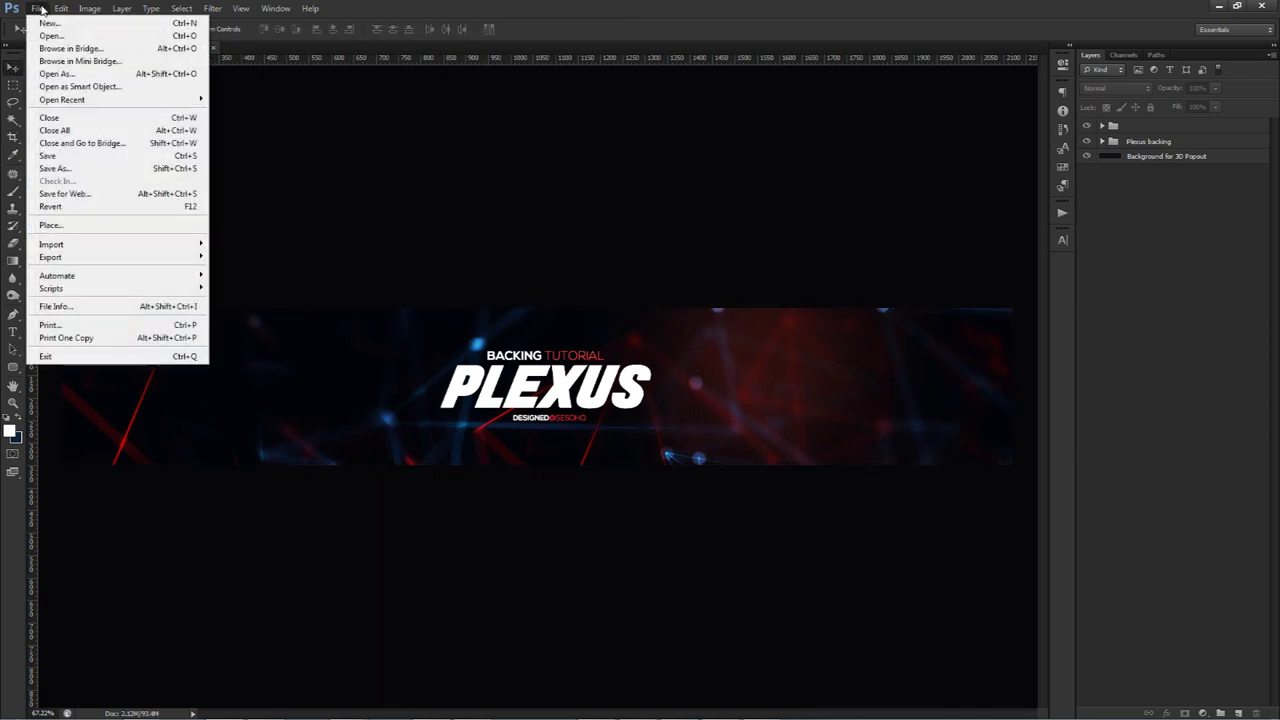
{"action": "left_click", "coordinate": [63, 195]}
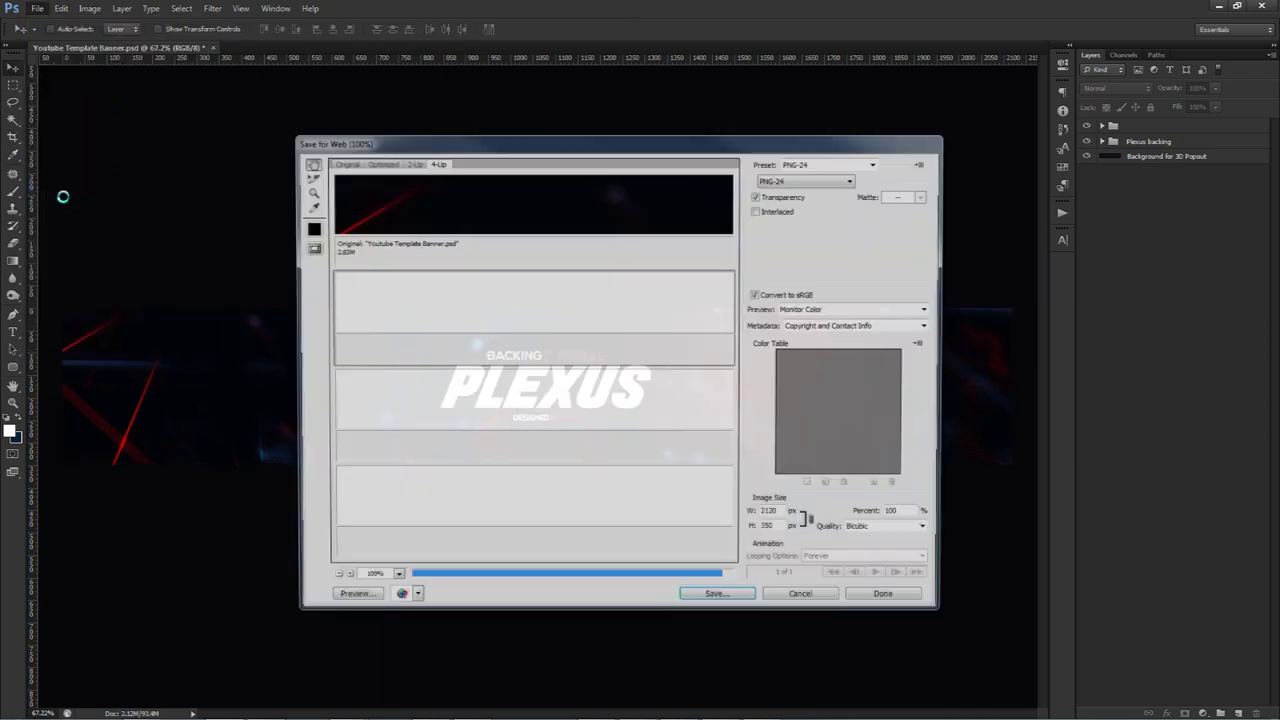
{"action": "left_click", "coordinate": [378, 163]}
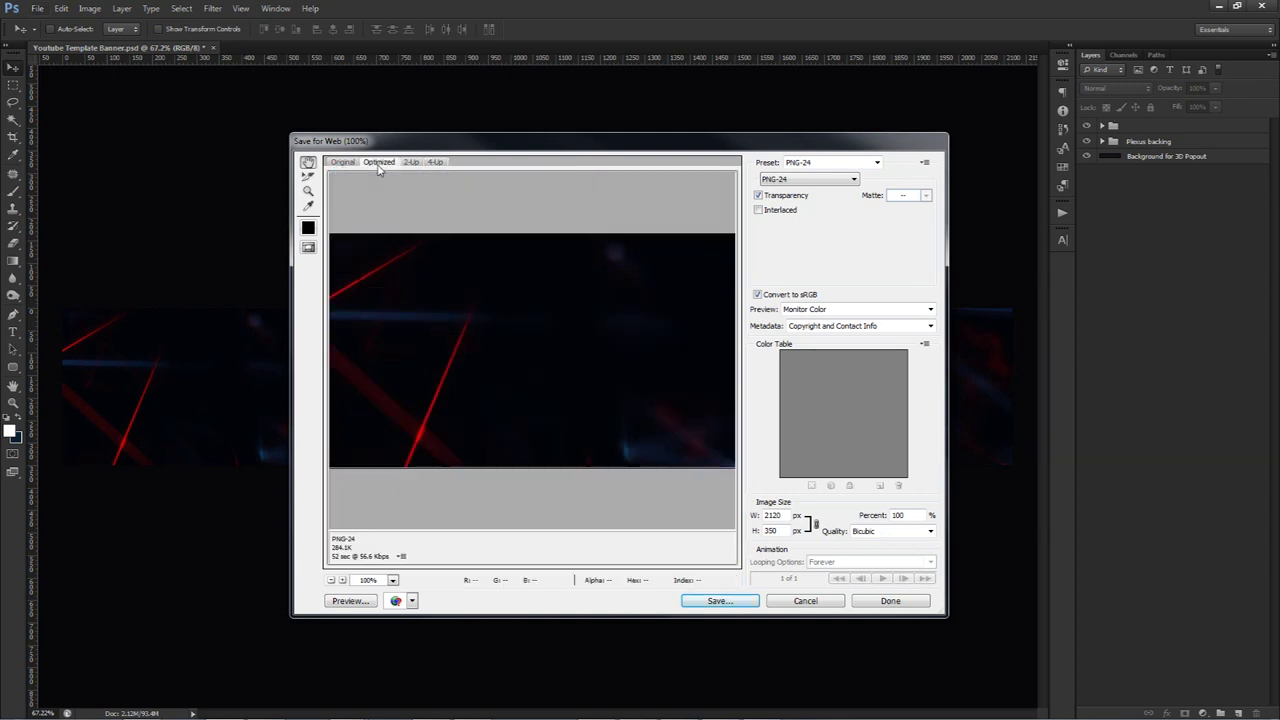
{"action": "left_click", "coordinate": [806, 180]}
{"action": "left_click", "coordinate": [779, 218]}
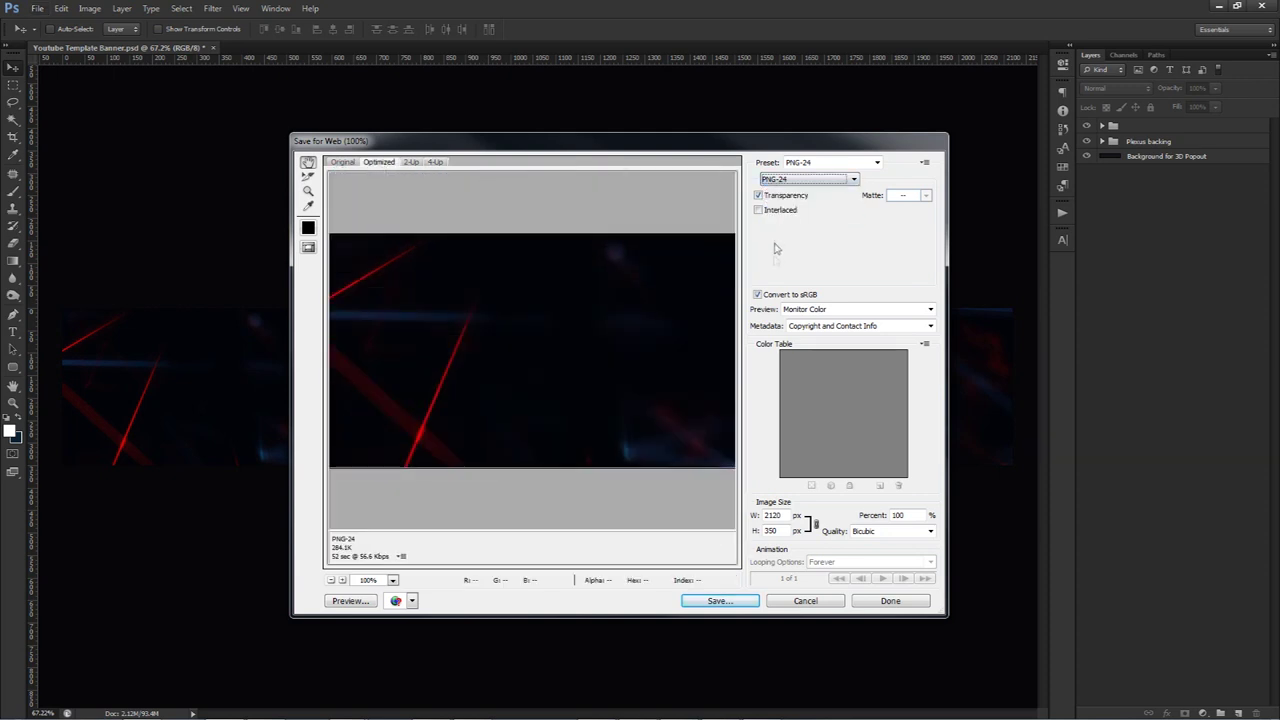
{"action": "left_click", "coordinate": [725, 601]}
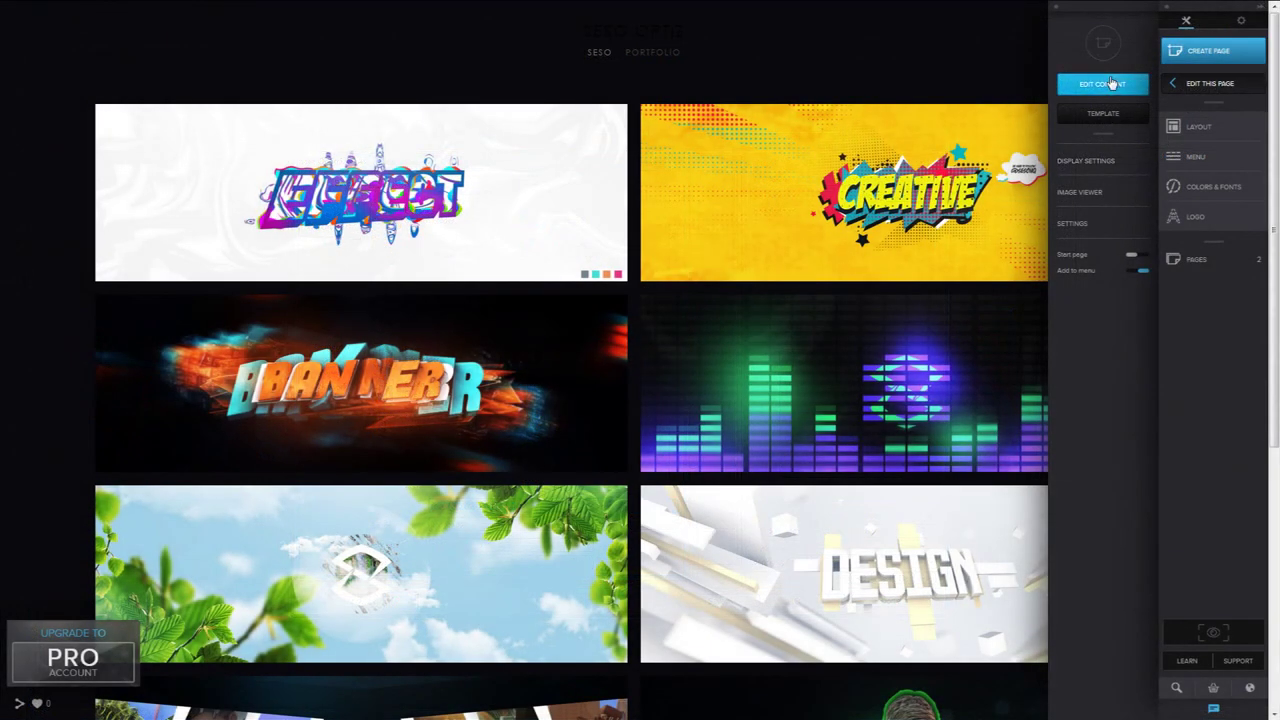
Back in Portfoliobox, check the gallery's uploaded images and its description area, then close the editor.
{"action": "left_click", "coordinate": [1102, 84]}
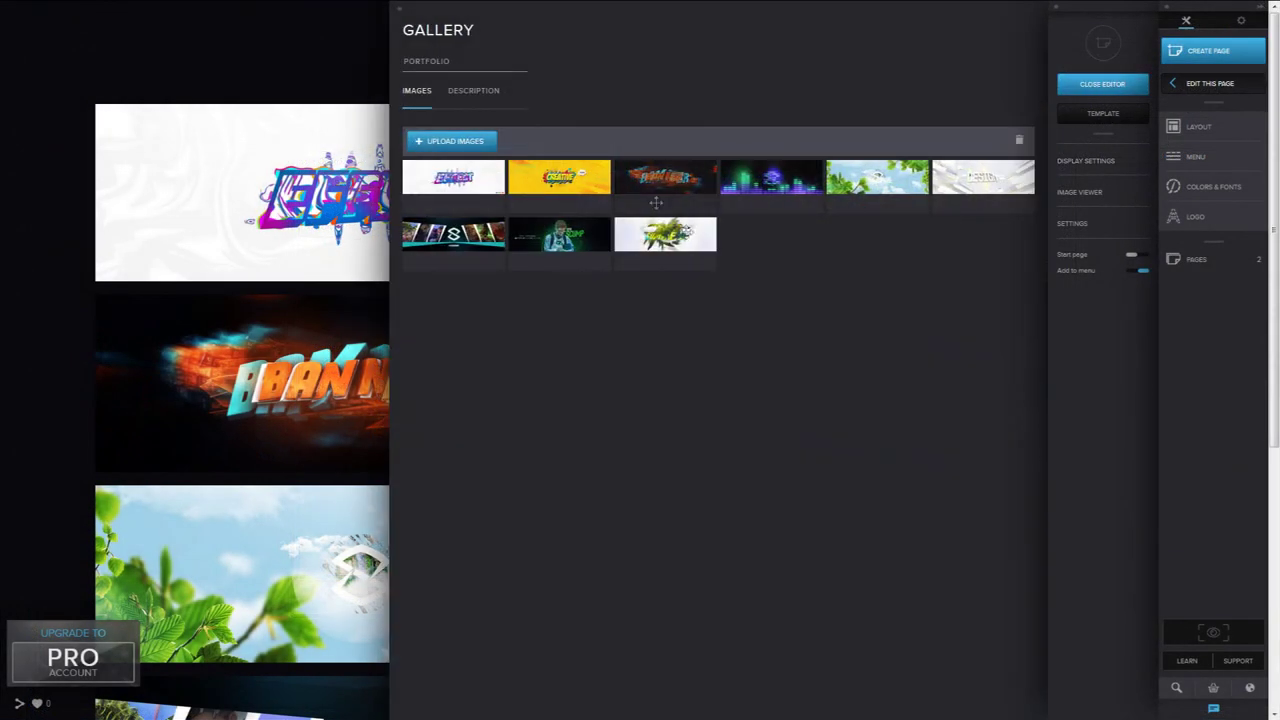
{"action": "left_click", "coordinate": [476, 92]}
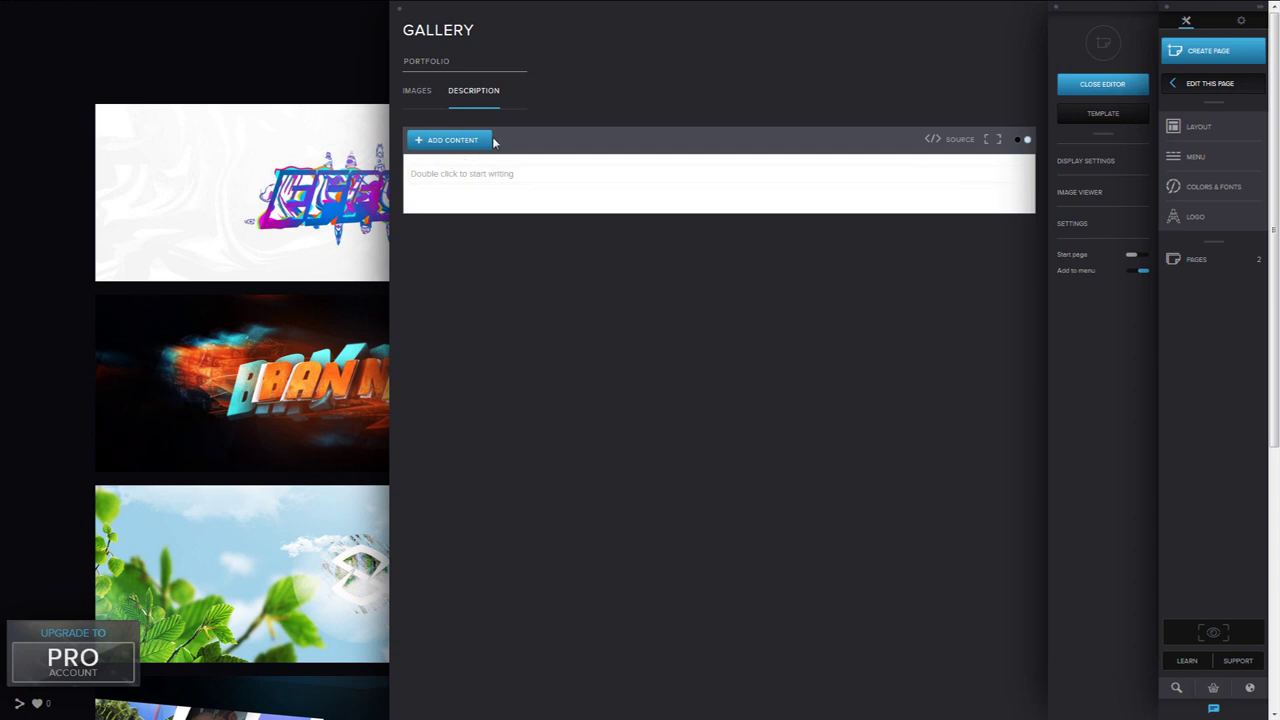
{"action": "left_click", "coordinate": [1112, 85]}
Preview the Portfolio page without the editing panels, look through the whole gallery and return to editing.
{"action": "left_click", "coordinate": [1216, 632]}
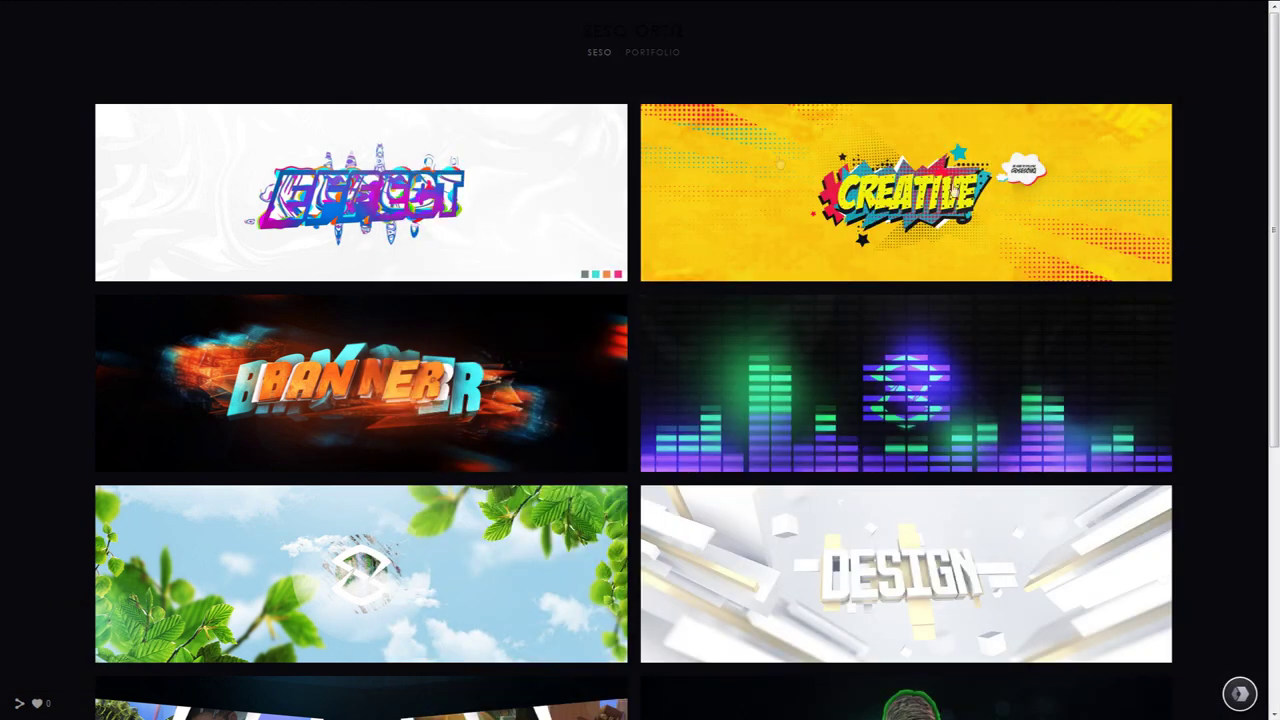
{"action": "scroll", "coordinate": [640, 370], "scroll_direction": "down", "scroll_amount": 3}
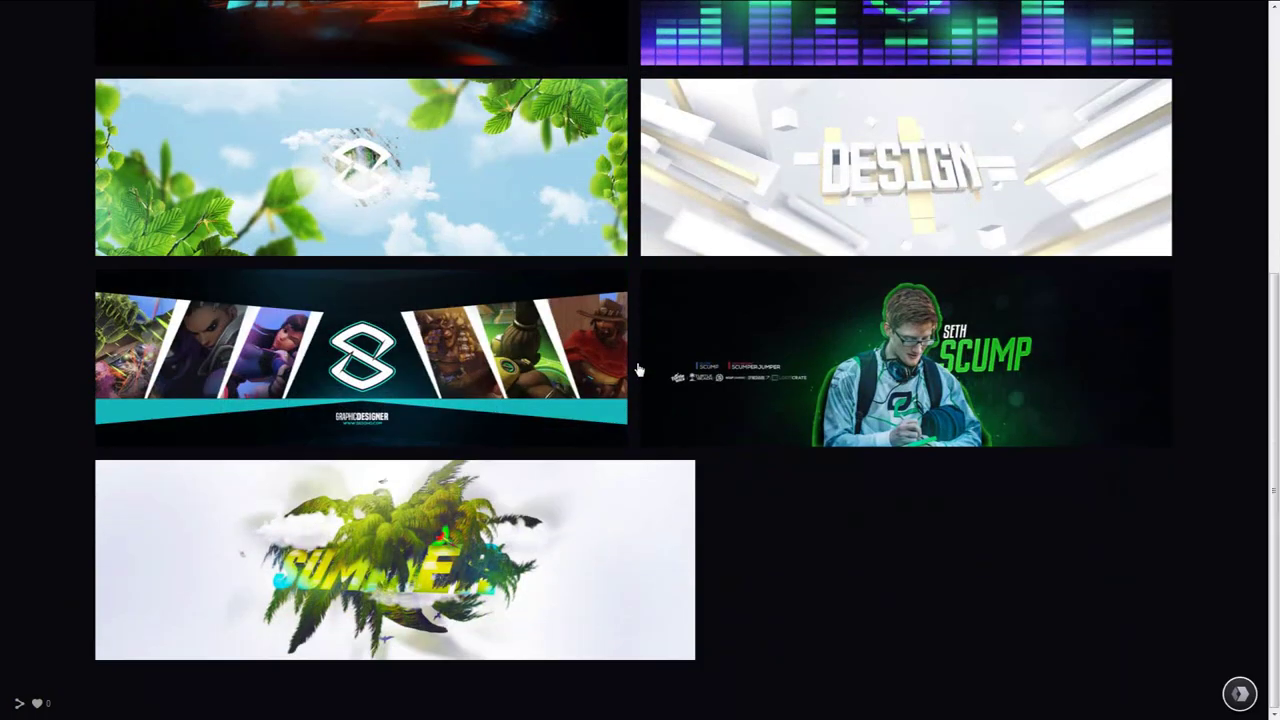
{"action": "scroll", "coordinate": [638, 370], "scroll_direction": "up", "scroll_amount": 5}
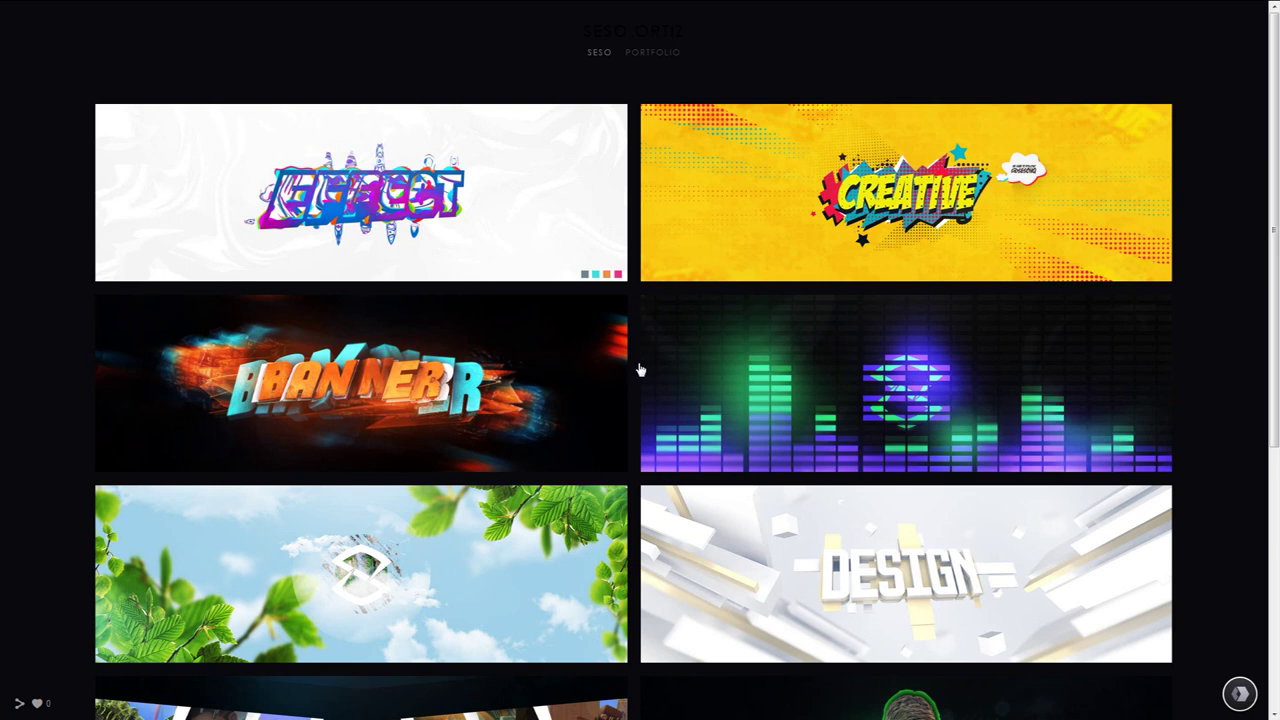
{"action": "left_click", "coordinate": [1239, 693]}
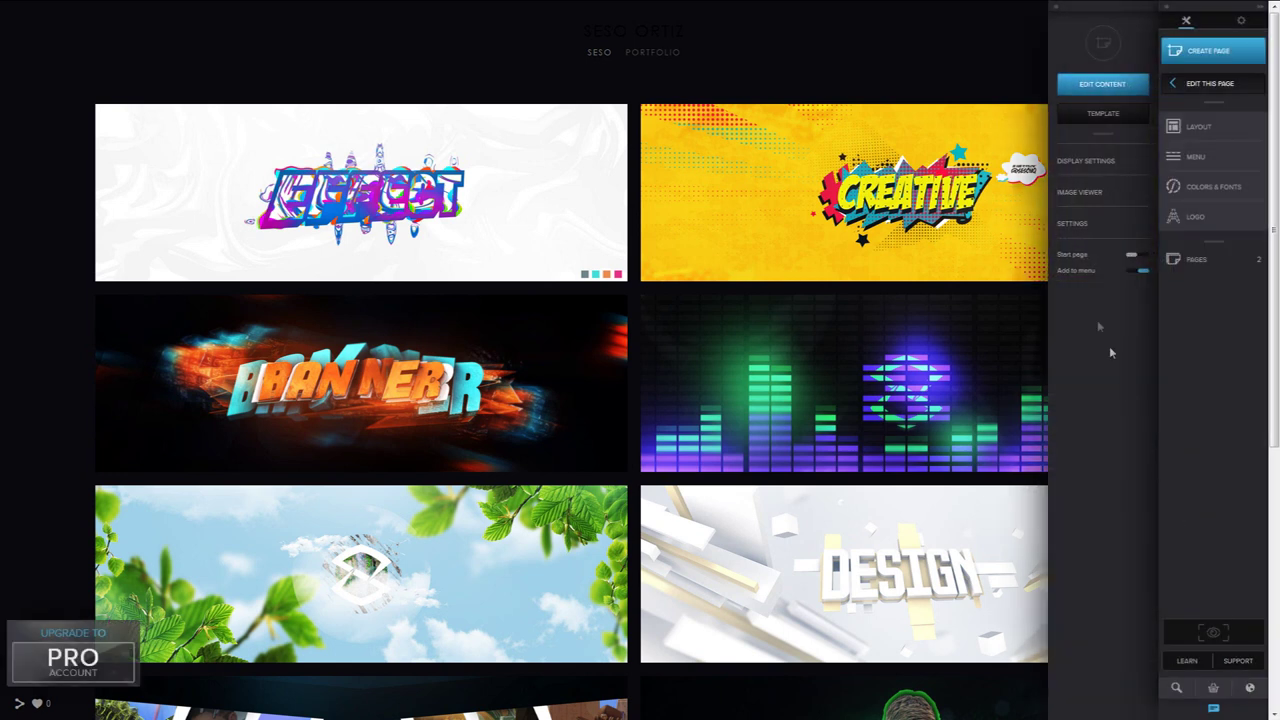
Set the gallery's image size to Small, try the widest image margins and reduce the margins to the minimum.
{"action": "left_click", "coordinate": [1097, 163]}
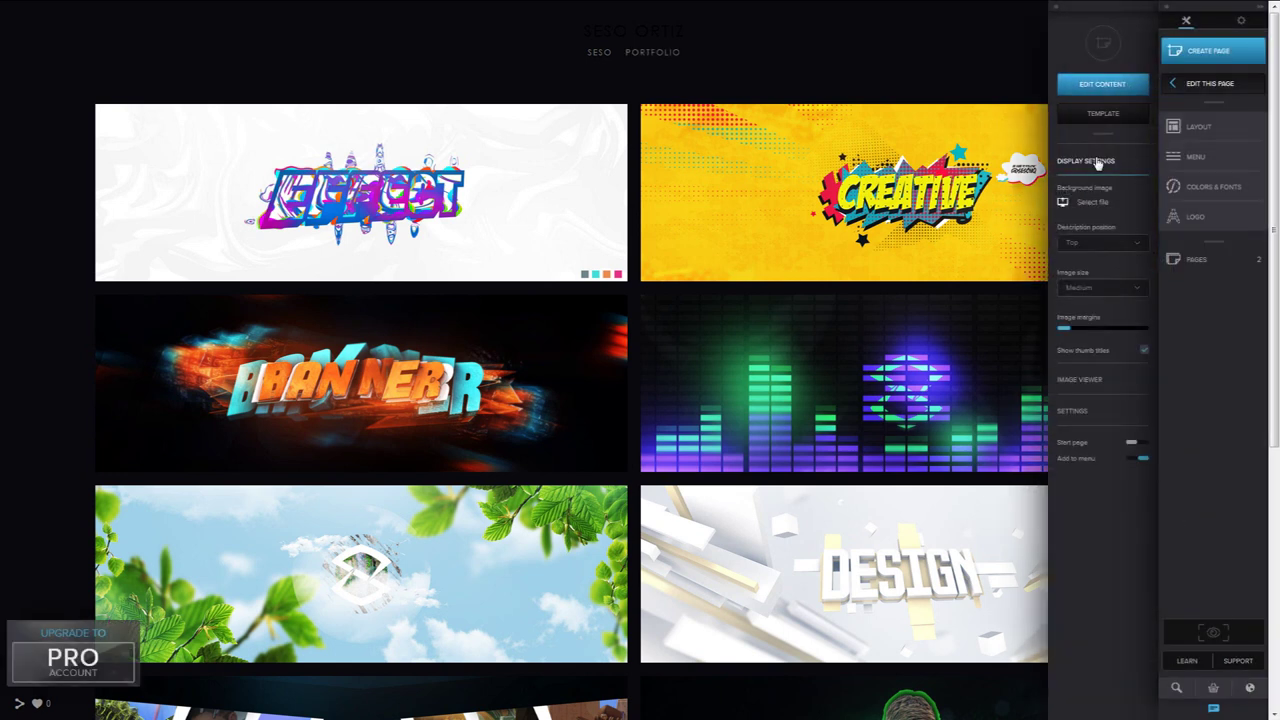
{"action": "left_click", "coordinate": [1080, 286]}
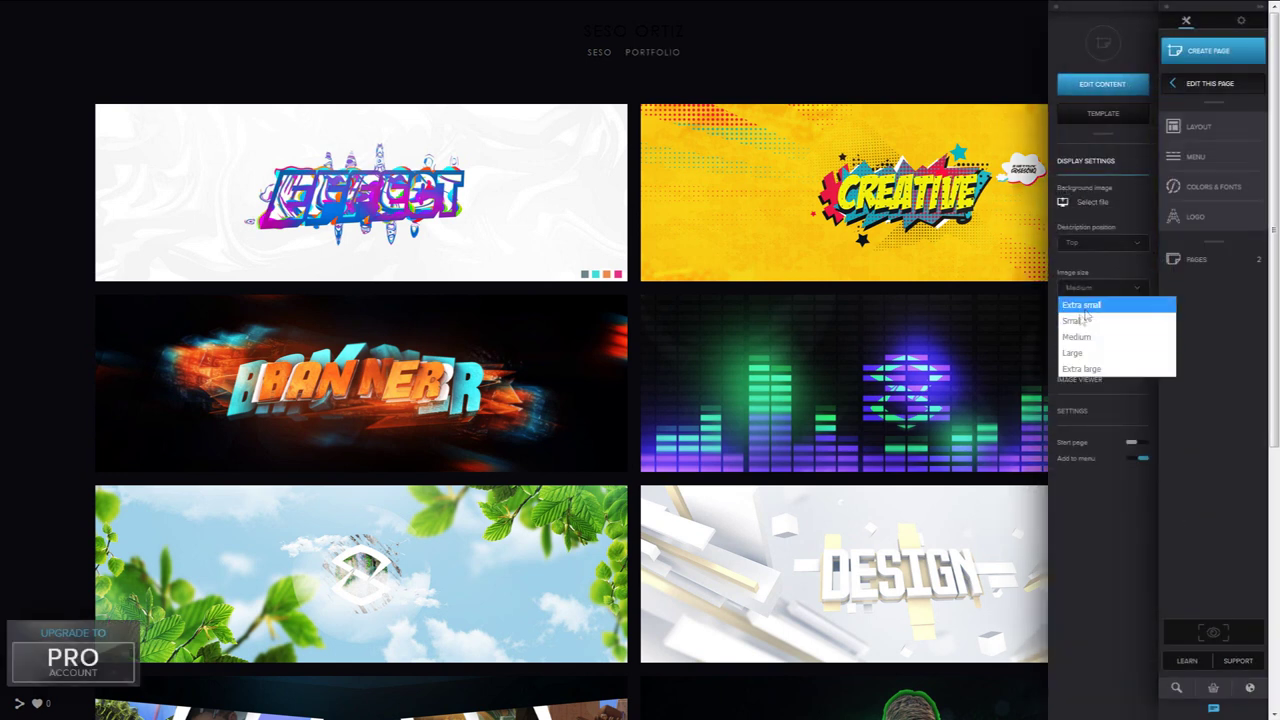
{"action": "left_click", "coordinate": [1078, 321]}
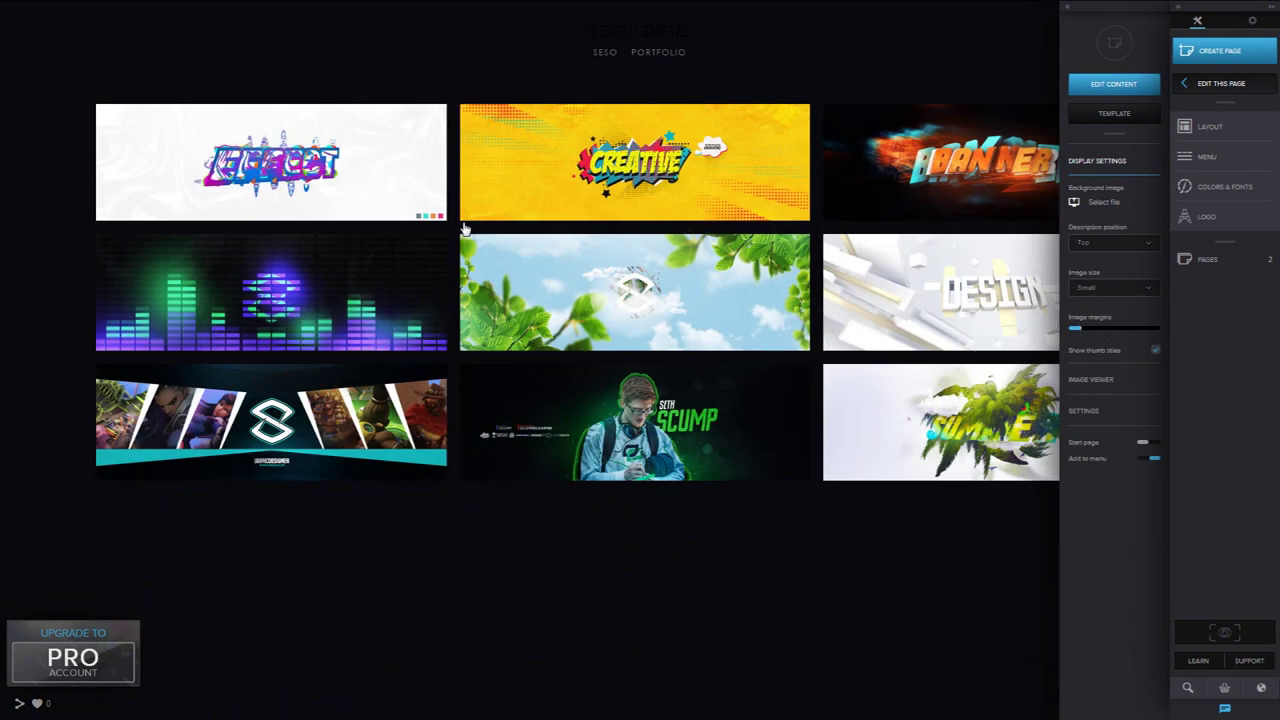
{"action": "left_click_drag", "start_coordinate": [1077, 328], "coordinate": [1164, 332]}
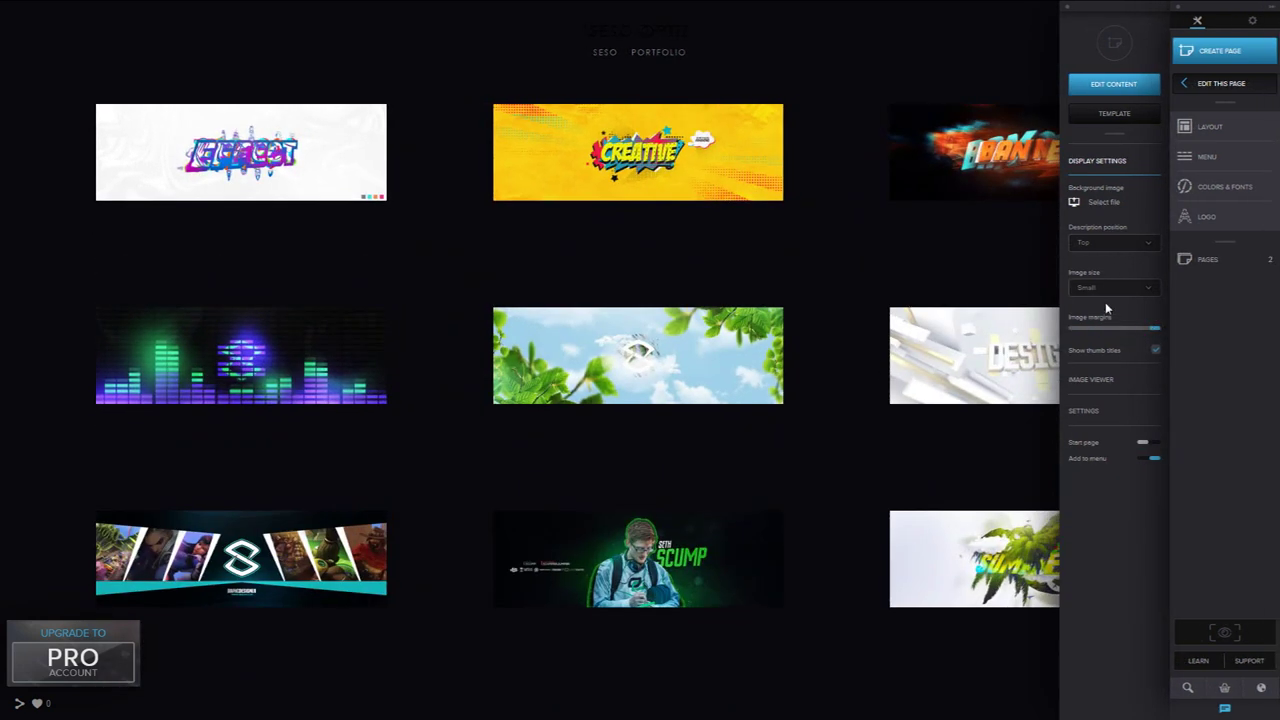
{"action": "left_click_drag", "start_coordinate": [1150, 331], "coordinate": [1053, 330]}
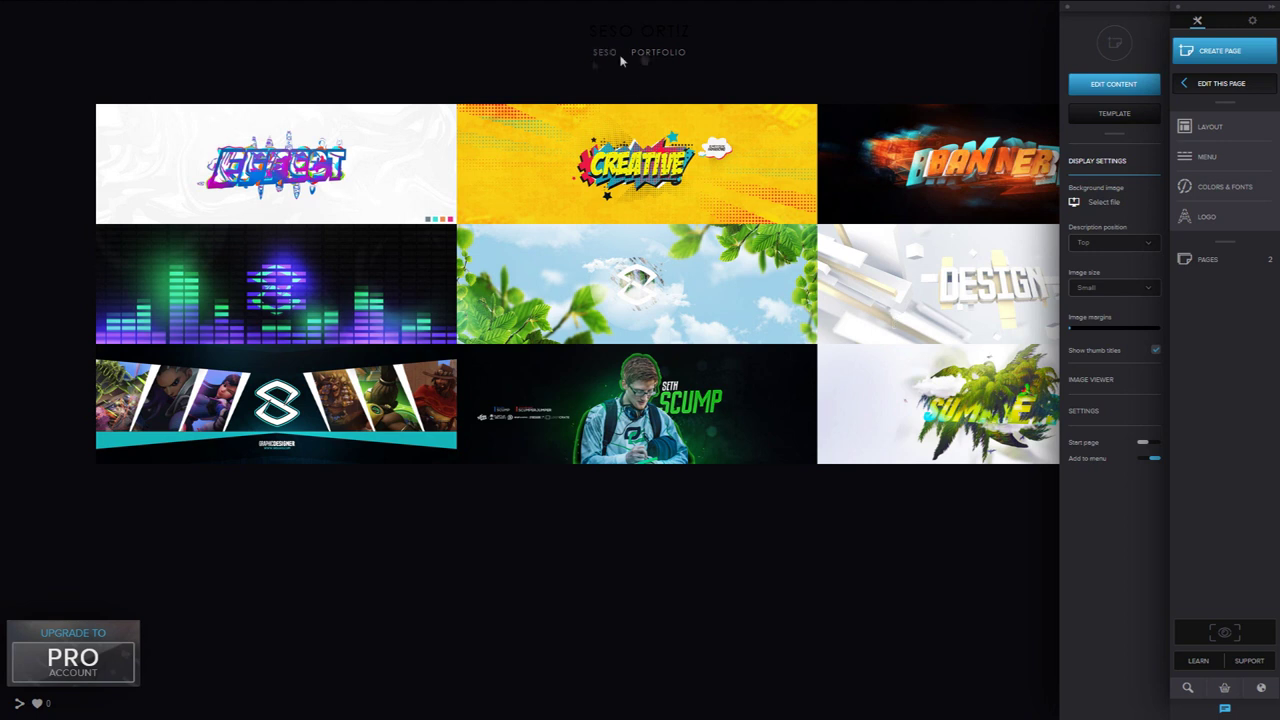
Switch the site's menu layout to the wide Left variant.
{"action": "left_click", "coordinate": [1200, 127]}
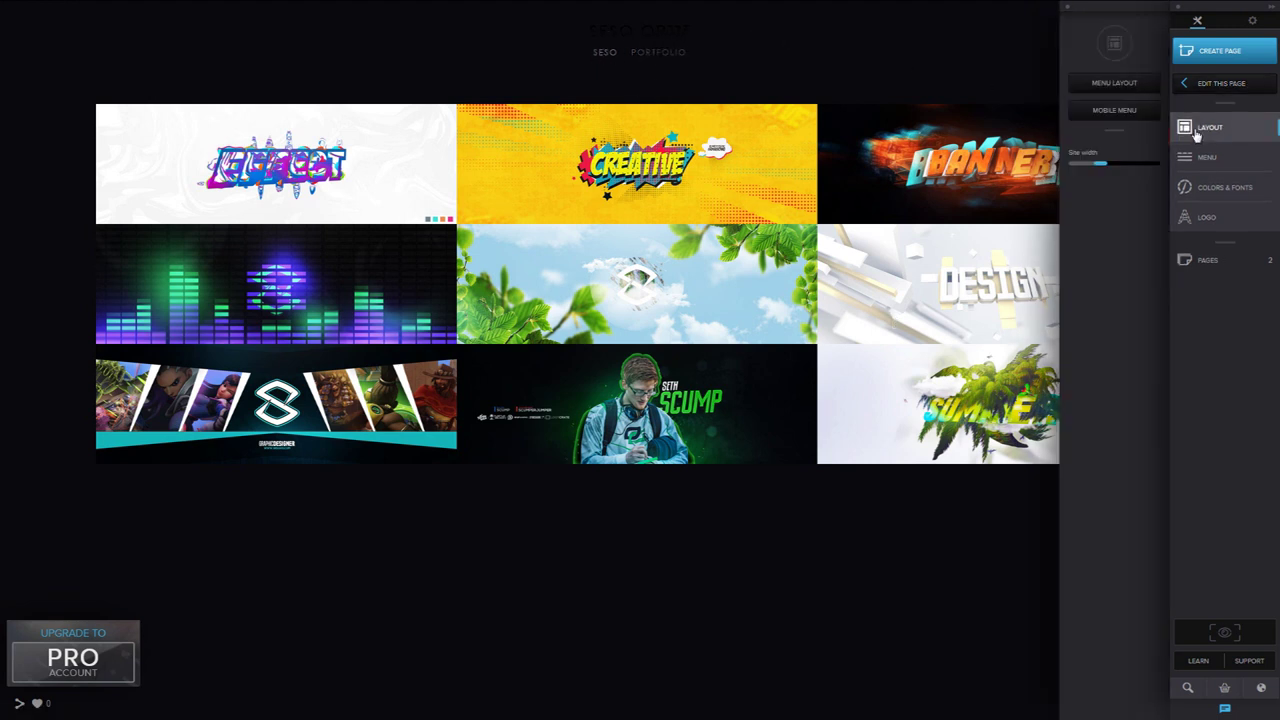
{"action": "left_click", "coordinate": [1136, 88]}
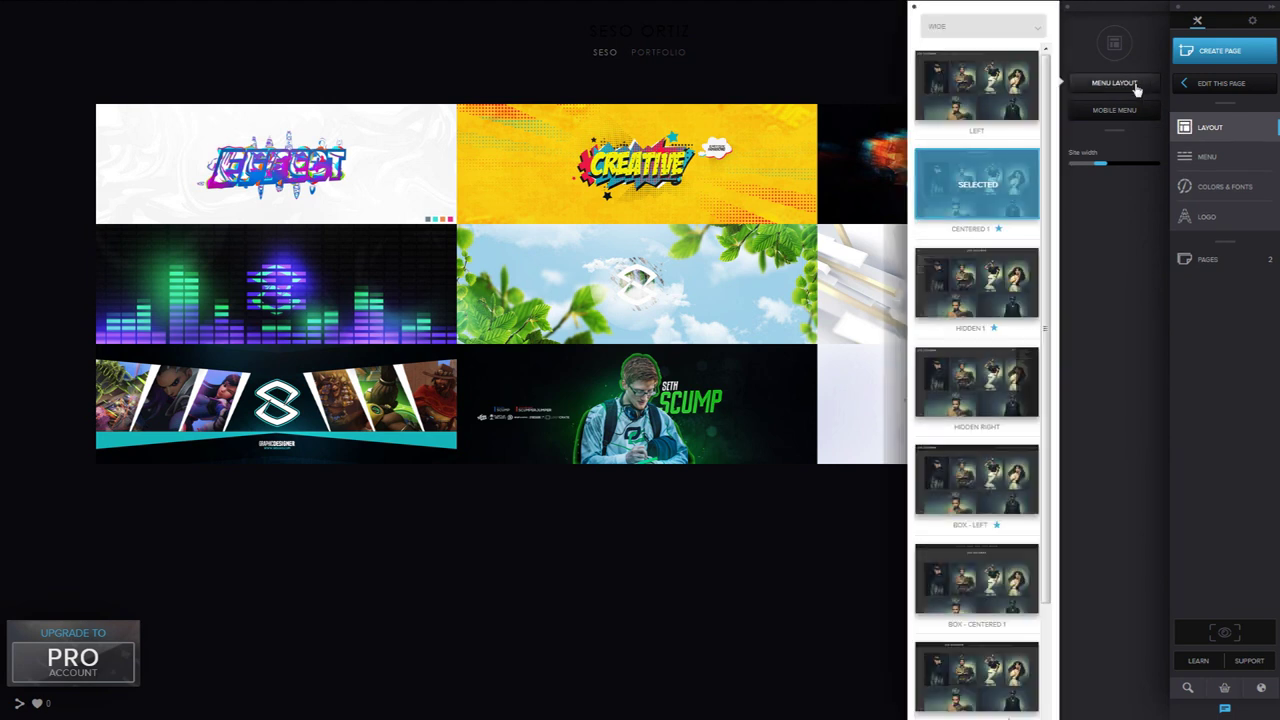
{"action": "left_click", "coordinate": [985, 77]}
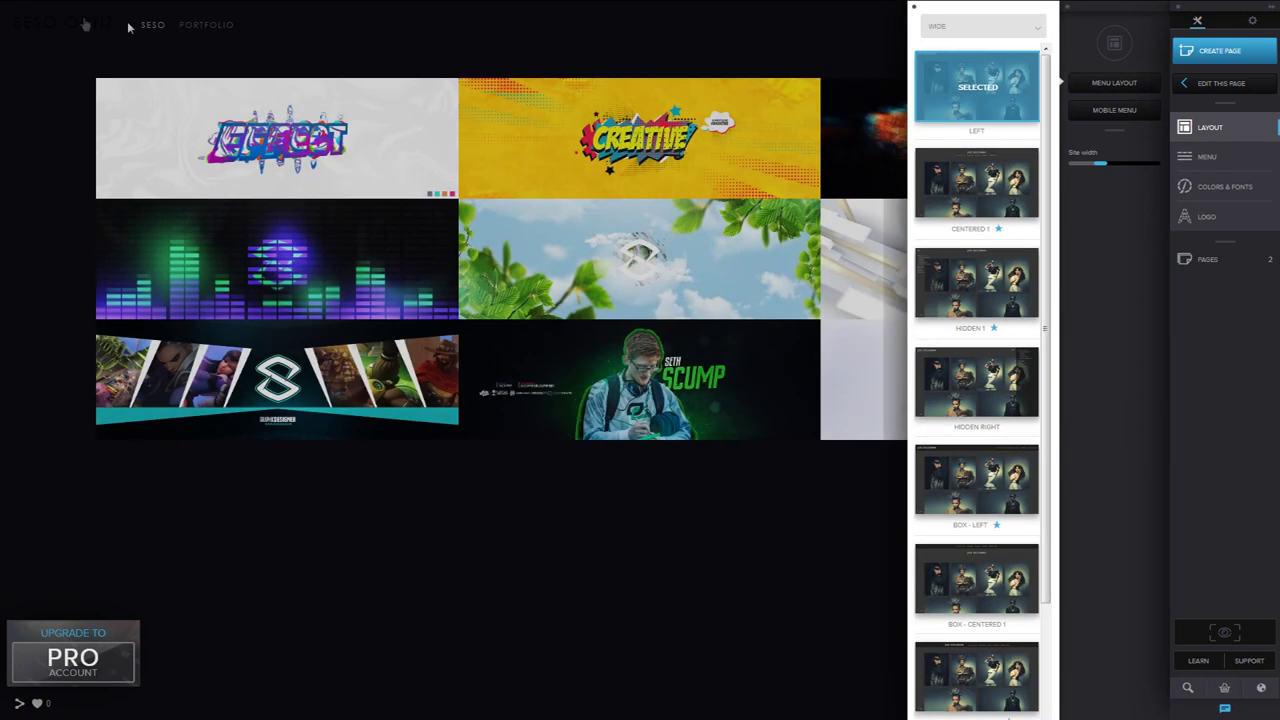
Set the site's text logo to SESOHQ and its font to Aldrich.
{"action": "left_click", "coordinate": [1197, 188]}
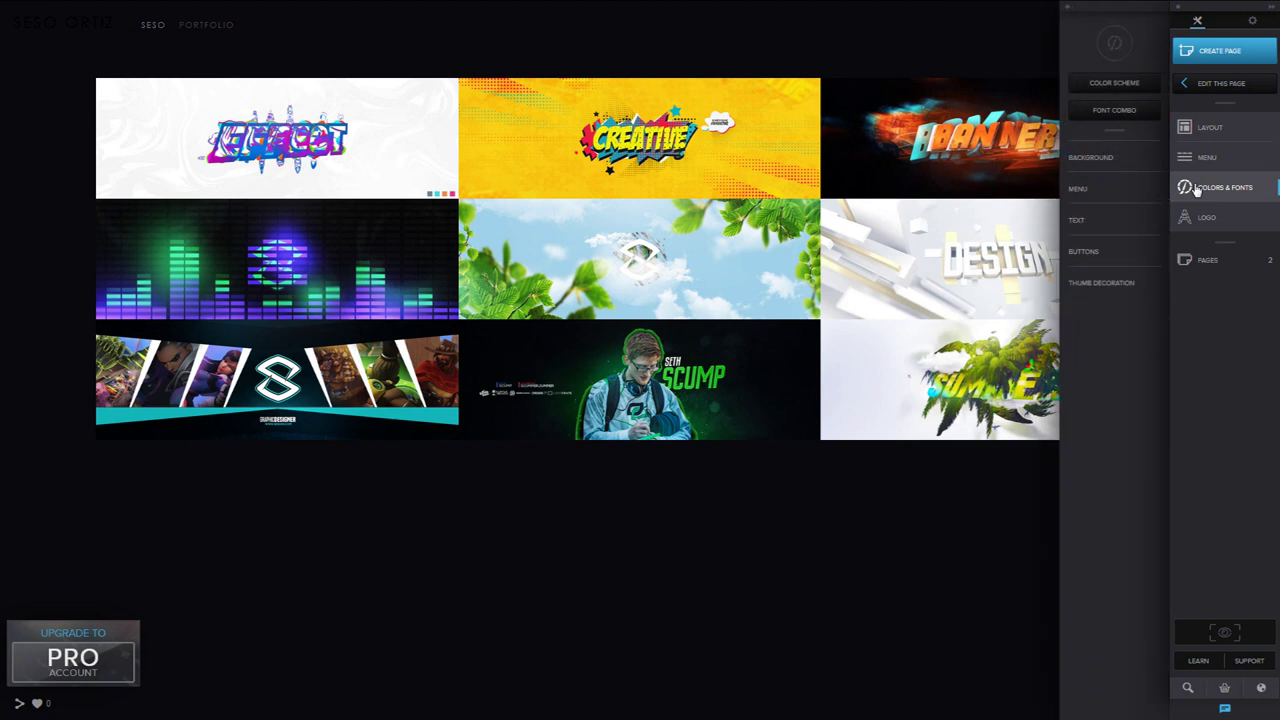
{"action": "left_click", "coordinate": [1197, 220]}
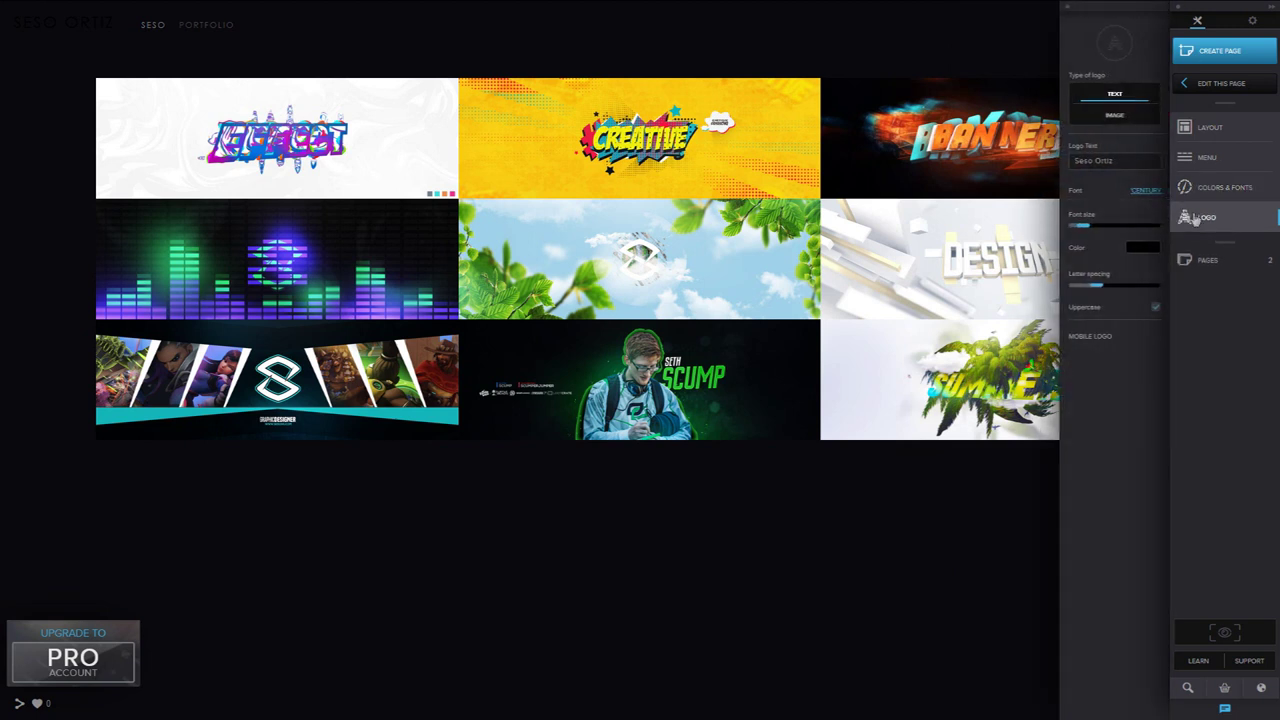
{"action": "left_click", "coordinate": [1100, 161]}
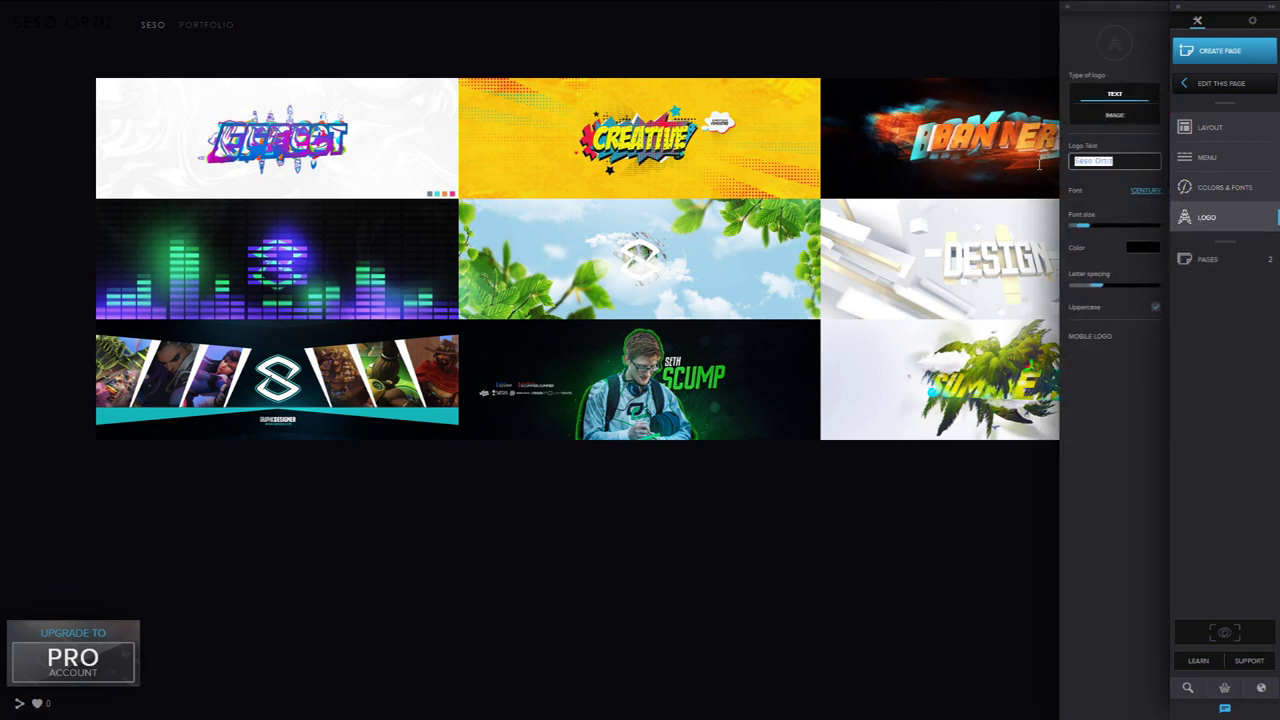
{"action": "type", "text": "SESOHQ"}
{"action": "left_click", "coordinate": [1143, 192]}
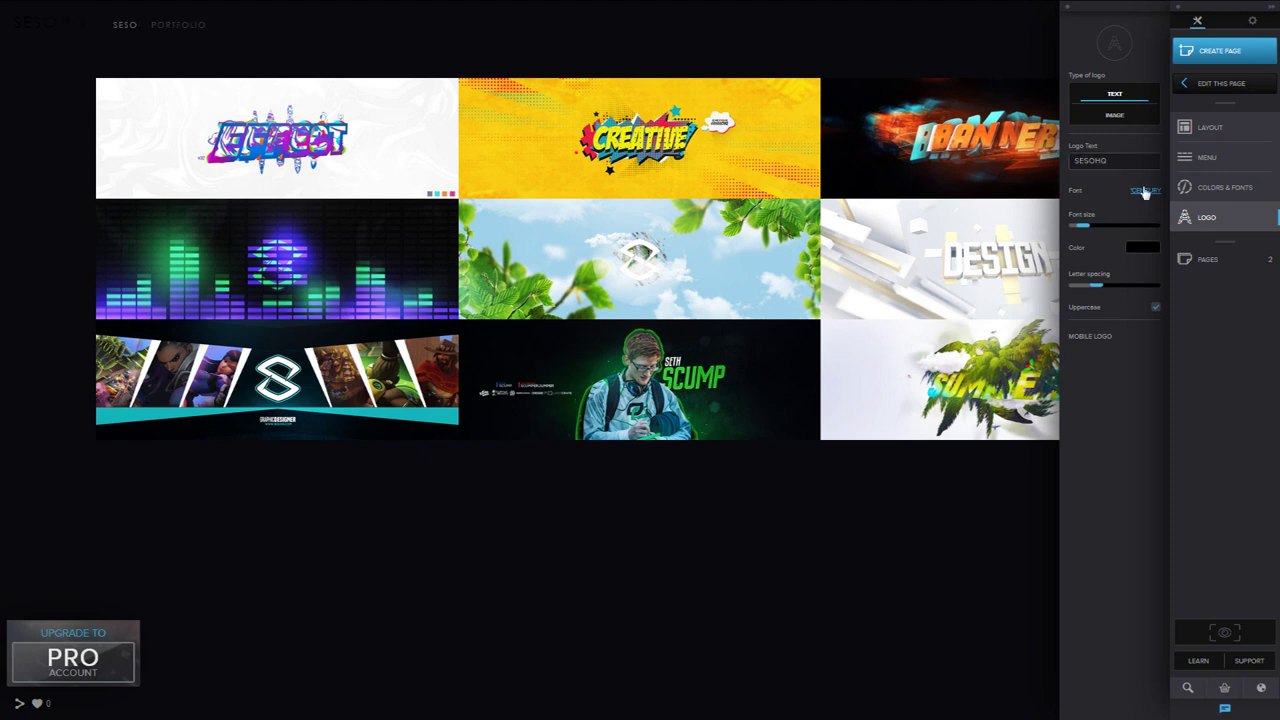
{"action": "left_click", "coordinate": [936, 174]}
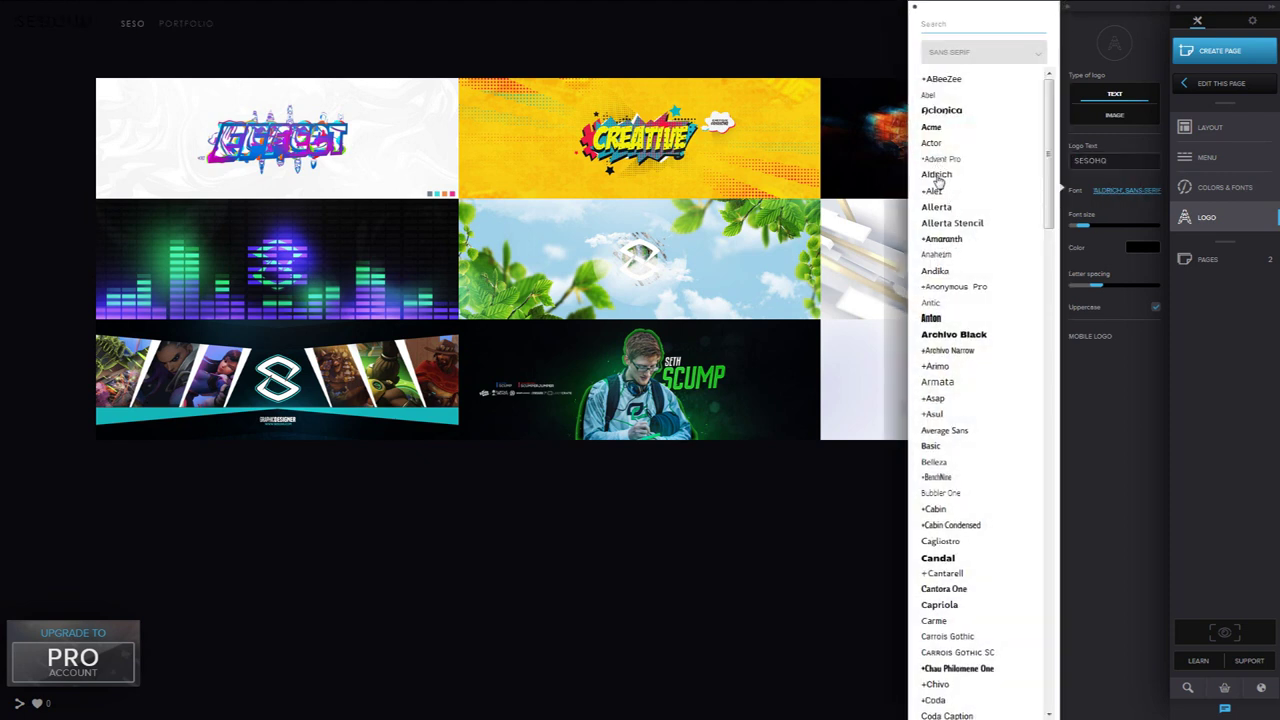
Color the logo light blue (36c4e0), copying the hex code, and set its letter spacing to the maximum.
{"action": "left_click", "coordinate": [1140, 250]}
{"action": "left_click", "coordinate": [916, 274]}
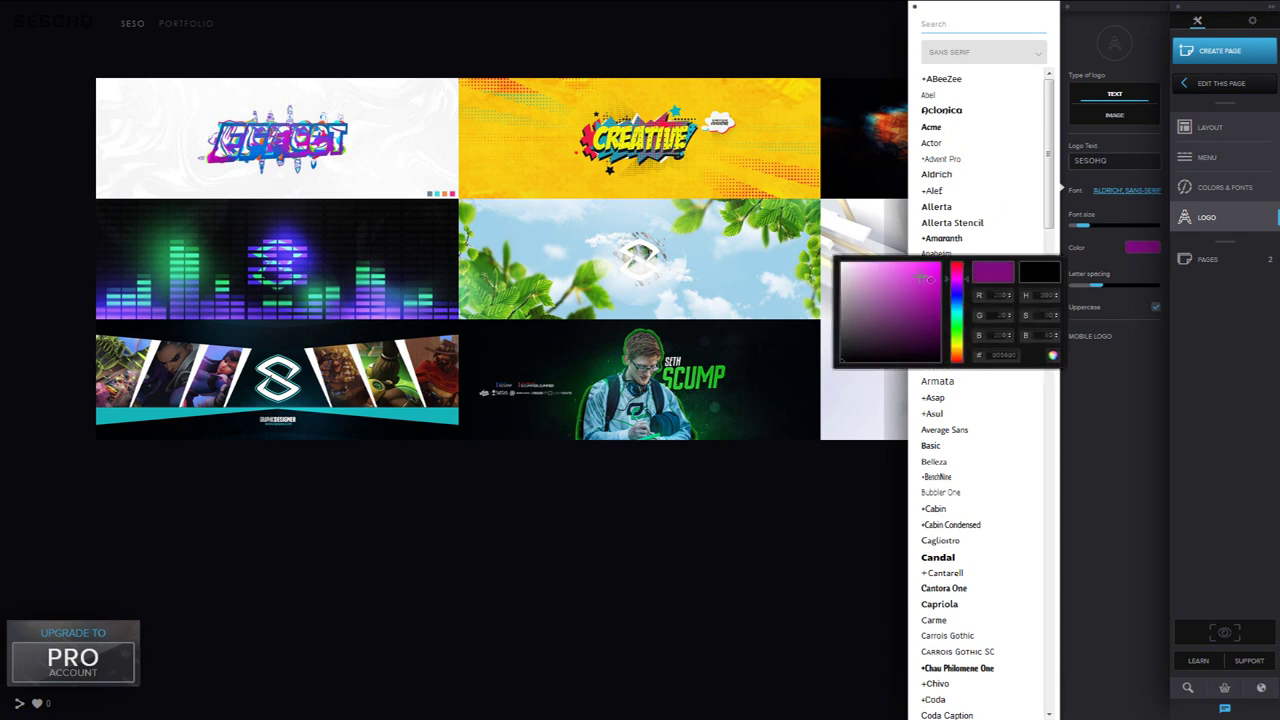
{"action": "left_click_drag", "start_coordinate": [955, 285], "coordinate": [954, 305]}
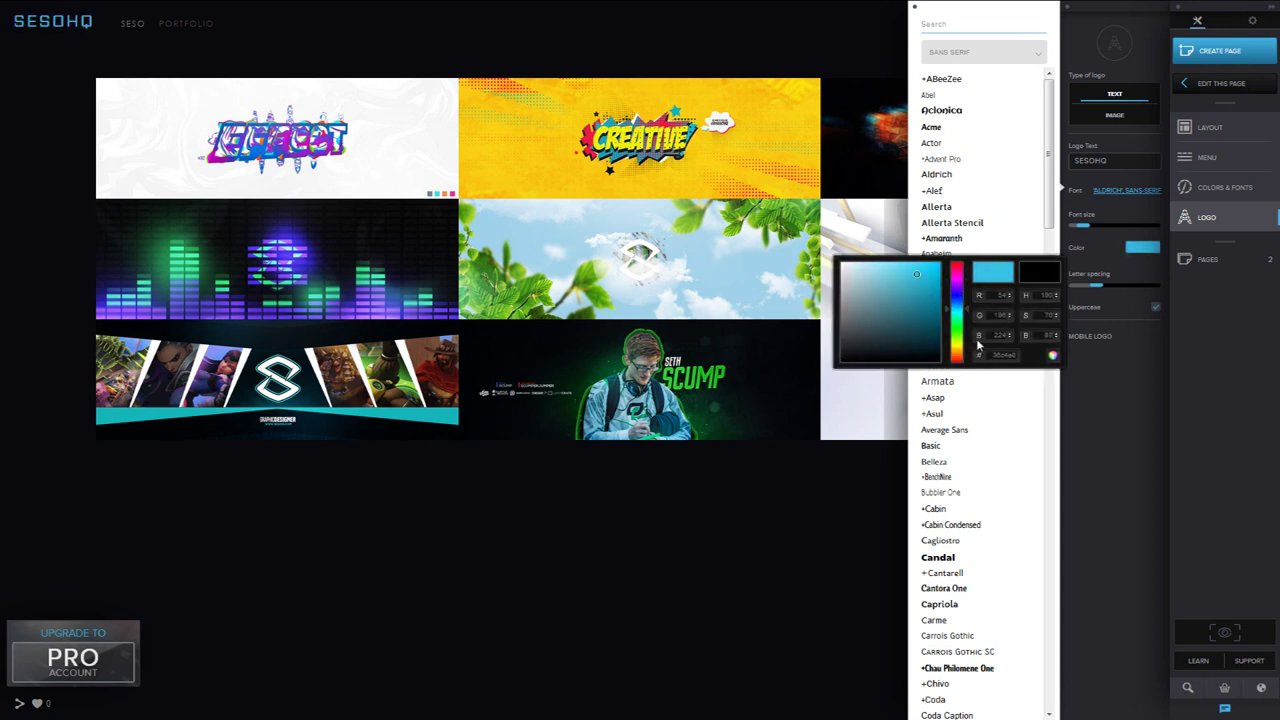
{"action": "double_click", "coordinate": [996, 356]}
{"action": "key", "text": "ctrl+c"}
{"action": "left_click", "coordinate": [1177, 380]}
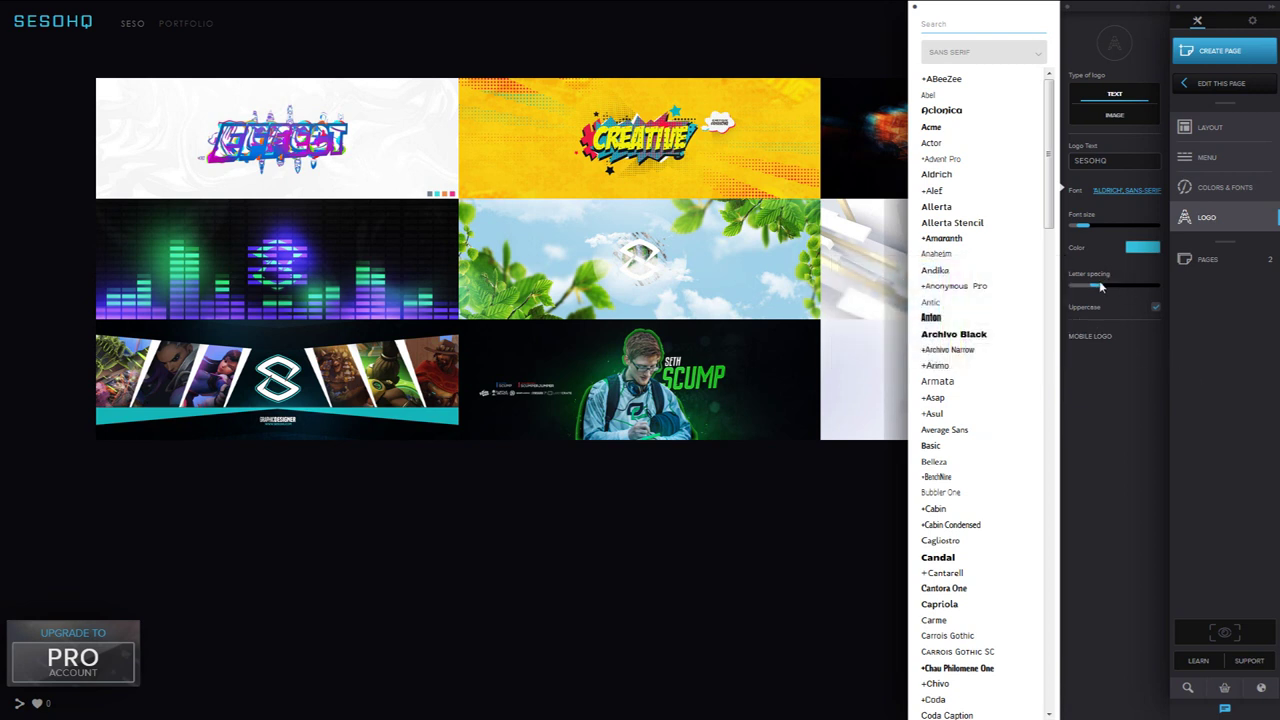
{"action": "left_click_drag", "start_coordinate": [1098, 288], "coordinate": [1181, 281]}
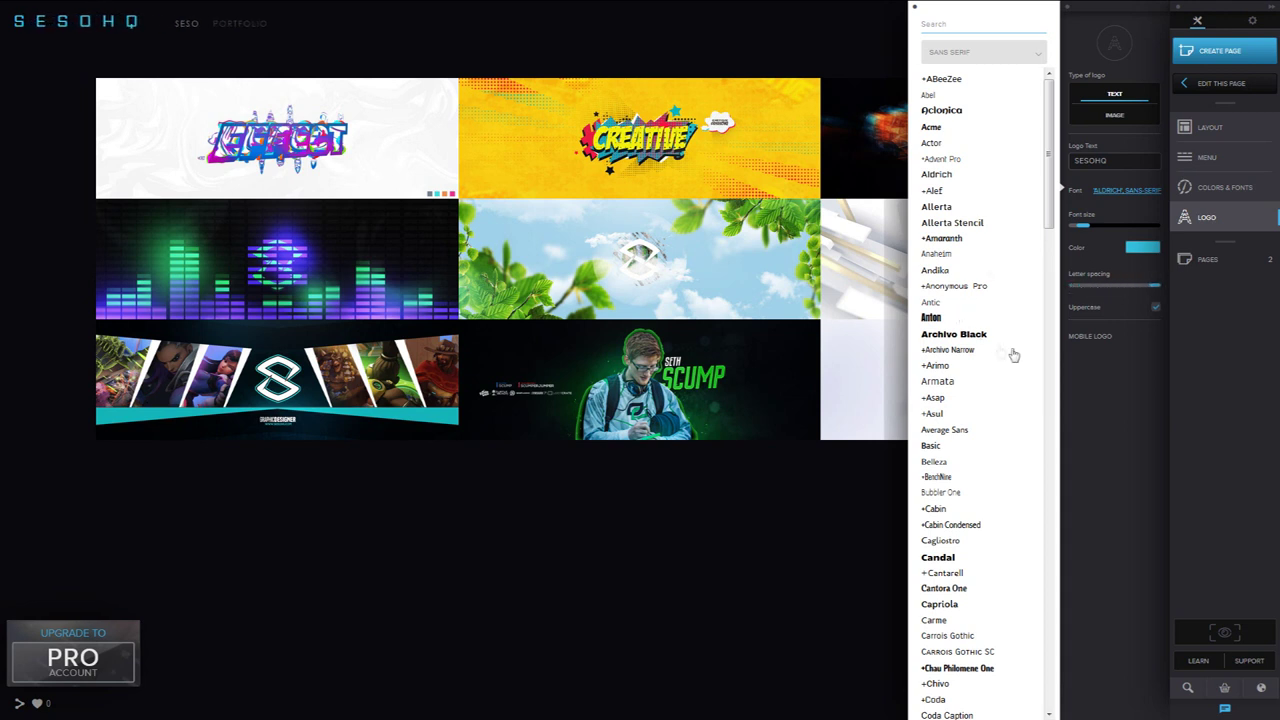
Set the font of the site's menu to Aldrich.
{"action": "left_click", "coordinate": [1218, 188]}
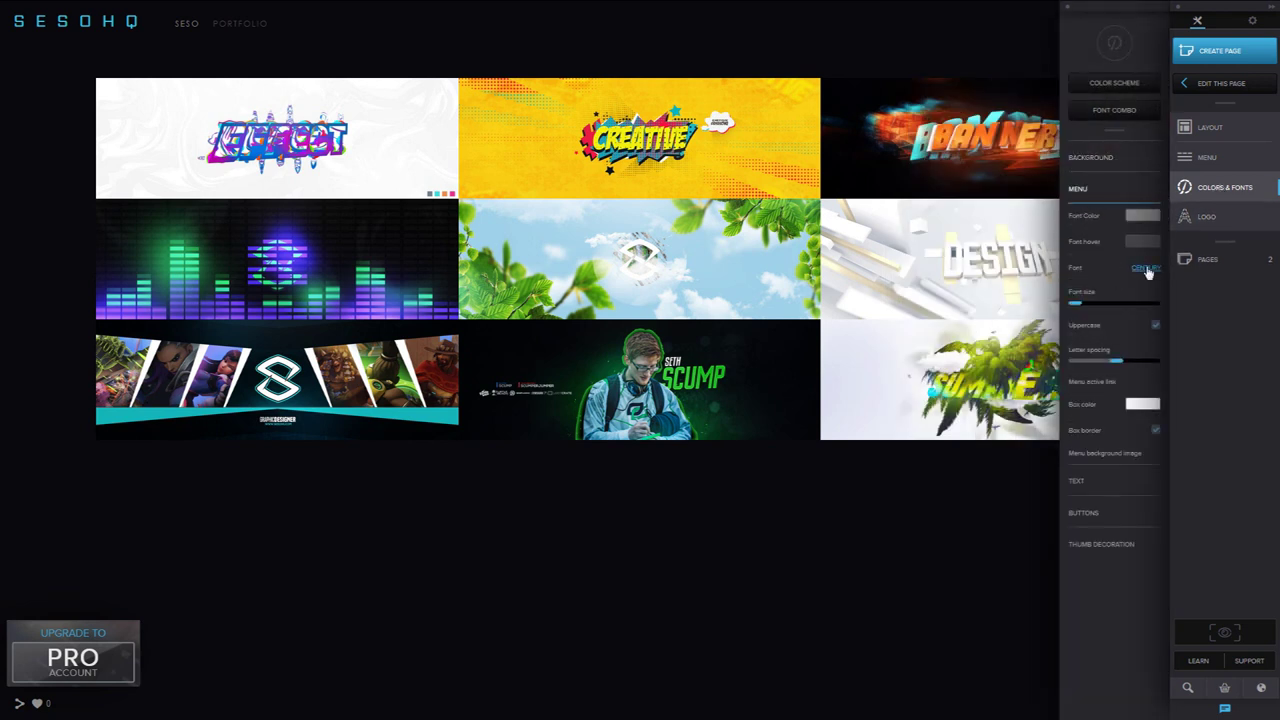
{"action": "left_click", "coordinate": [1145, 269]}
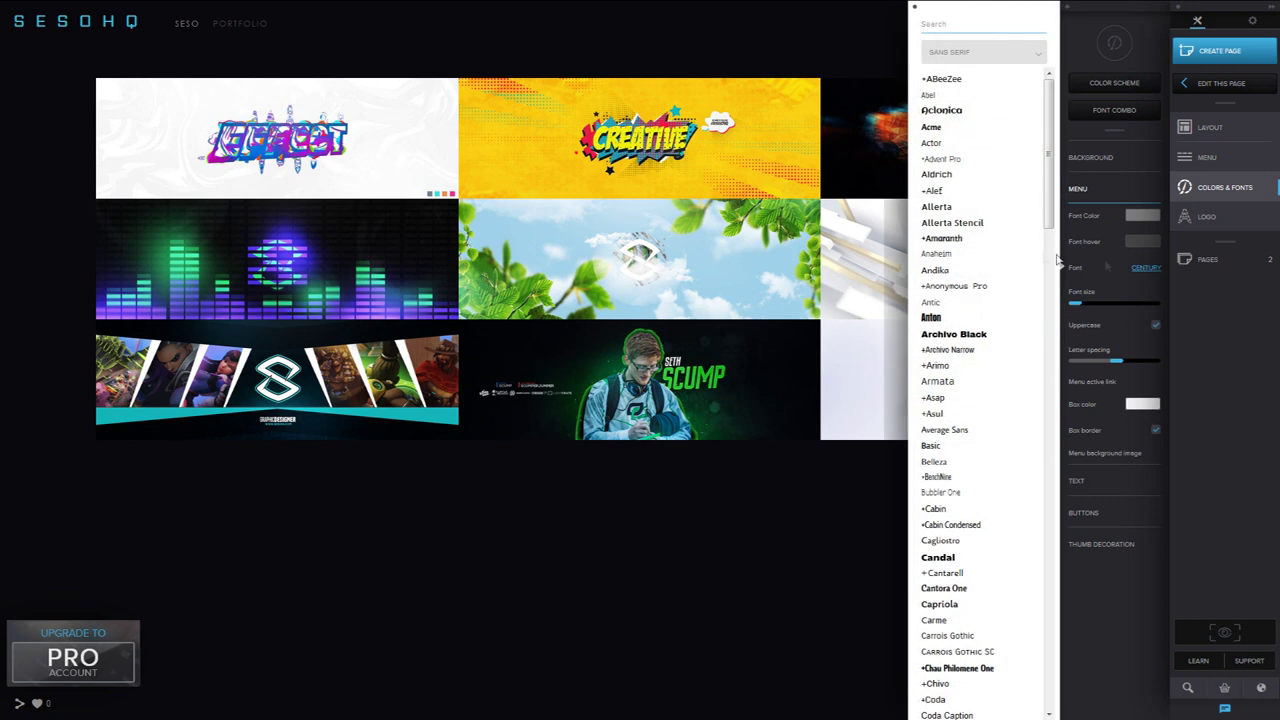
{"action": "left_click", "coordinate": [935, 176]}
Set the menu's font hover color to the logo's light blue, 36c4e0.
{"action": "left_click", "coordinate": [1140, 217]}
{"action": "left_click", "coordinate": [1142, 242]}
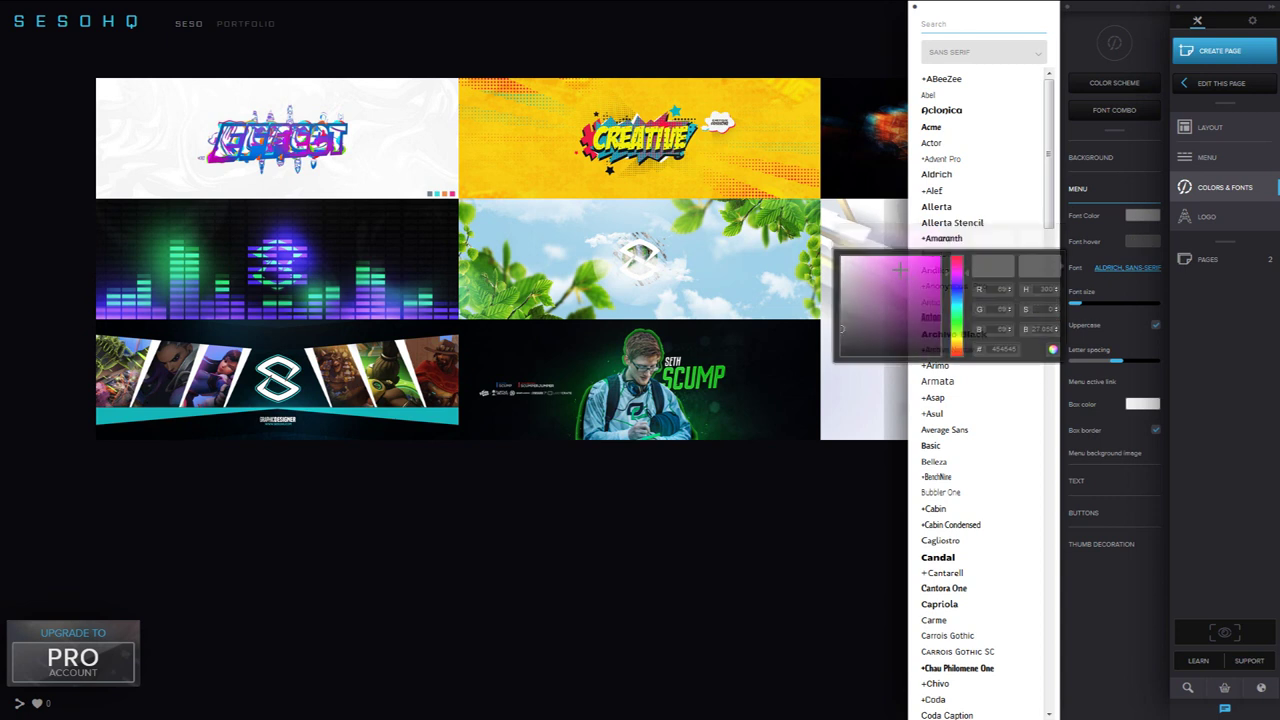
{"action": "left_click", "coordinate": [957, 302]}
{"action": "left_click", "coordinate": [922, 265]}
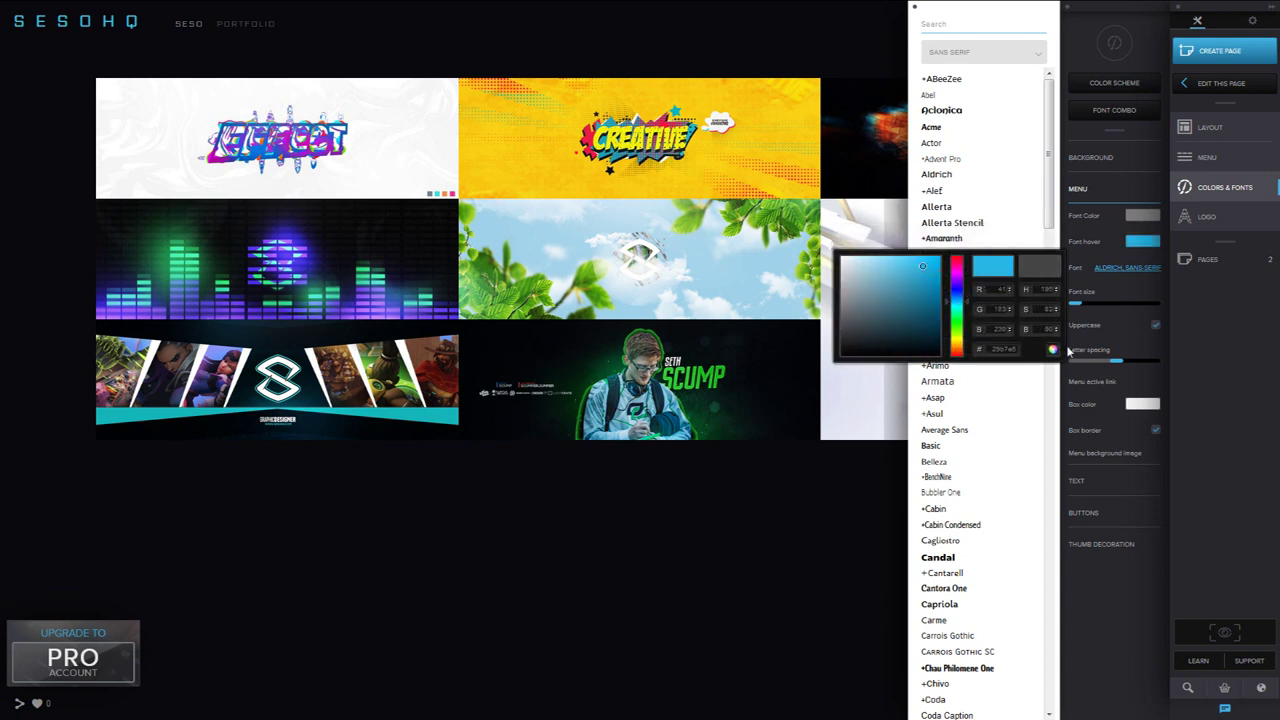
{"action": "left_click", "coordinate": [1000, 349]}
{"action": "type", "text": "38c4e0"}
{"action": "key", "text": "Return"}
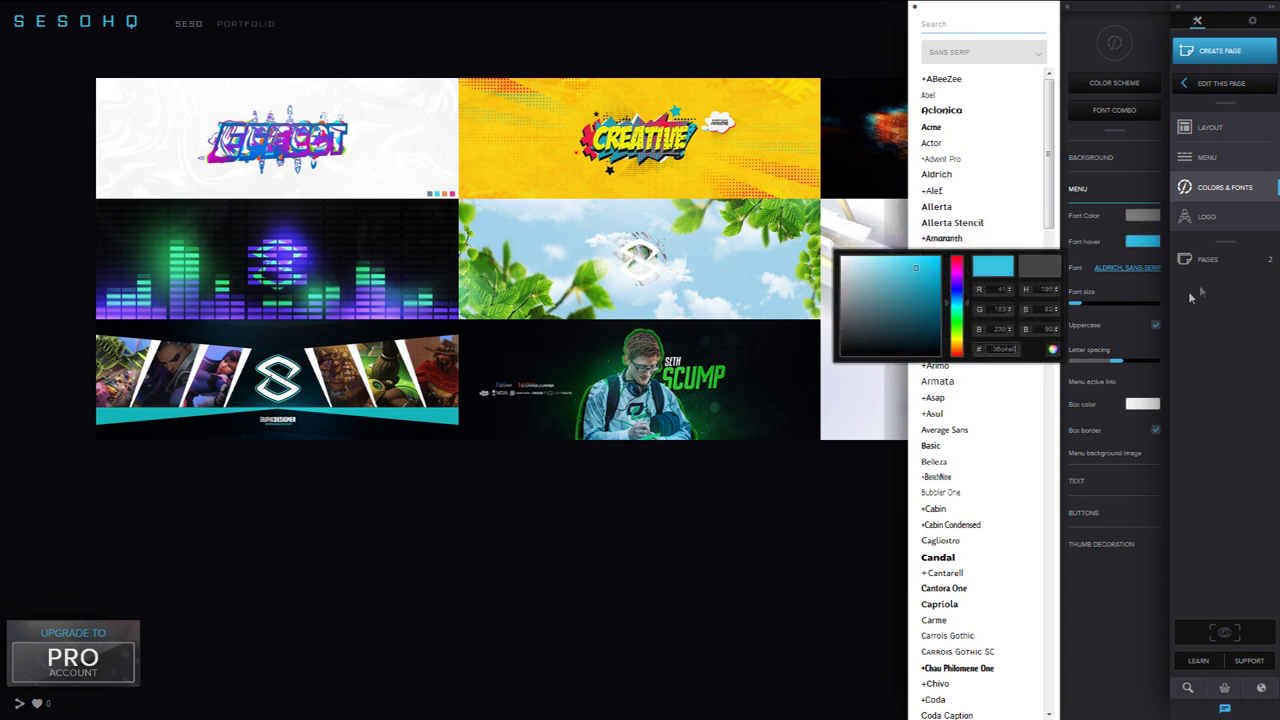
Preview the site without the editing panels, open the Seso start page from the menu and return to editing.
{"action": "left_click", "coordinate": [1225, 632]}
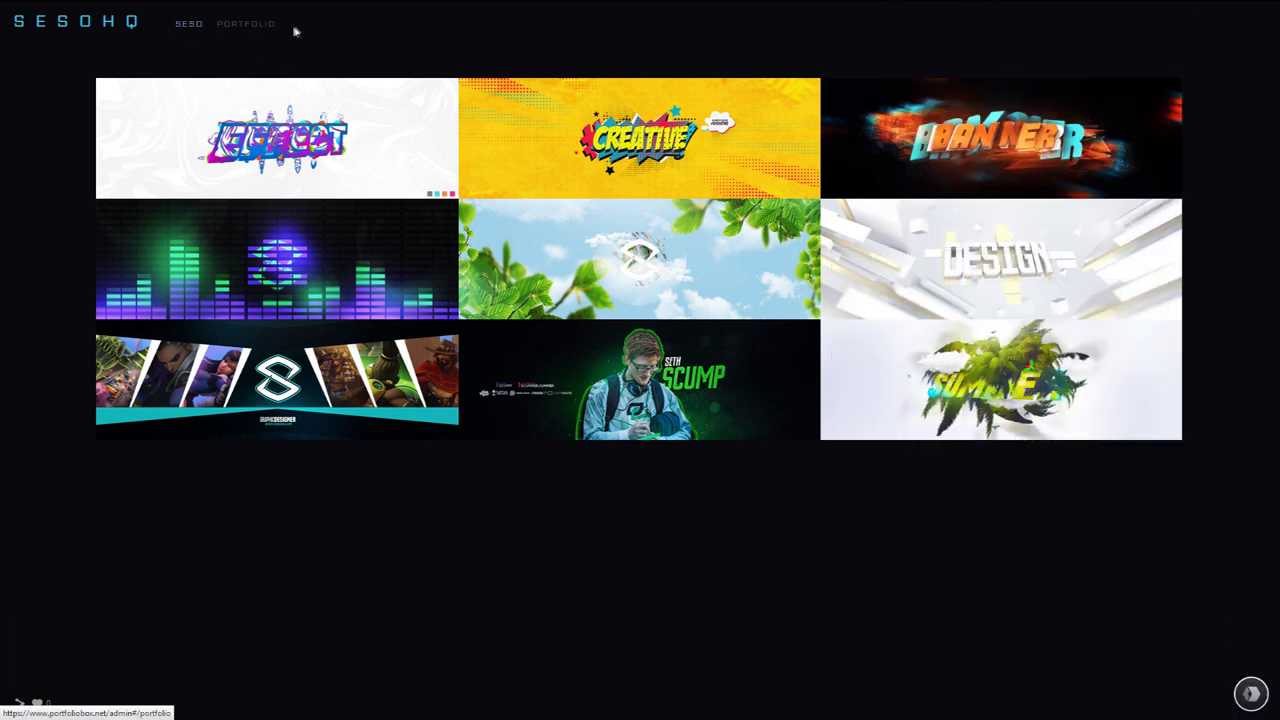
{"action": "left_click", "coordinate": [186, 25]}
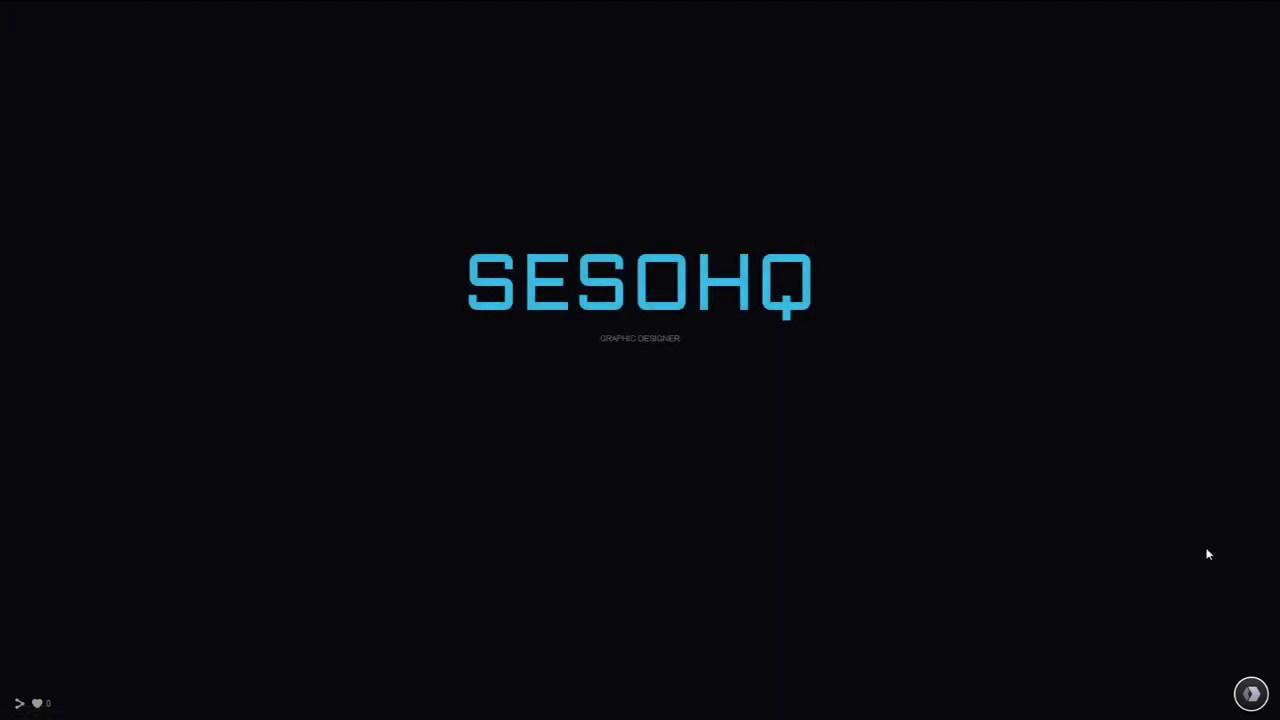
{"action": "left_click", "coordinate": [1251, 693]}
Link the SESOHQ header on the start page to the PORTFOLIO page.
{"action": "left_click", "coordinate": [1232, 88]}
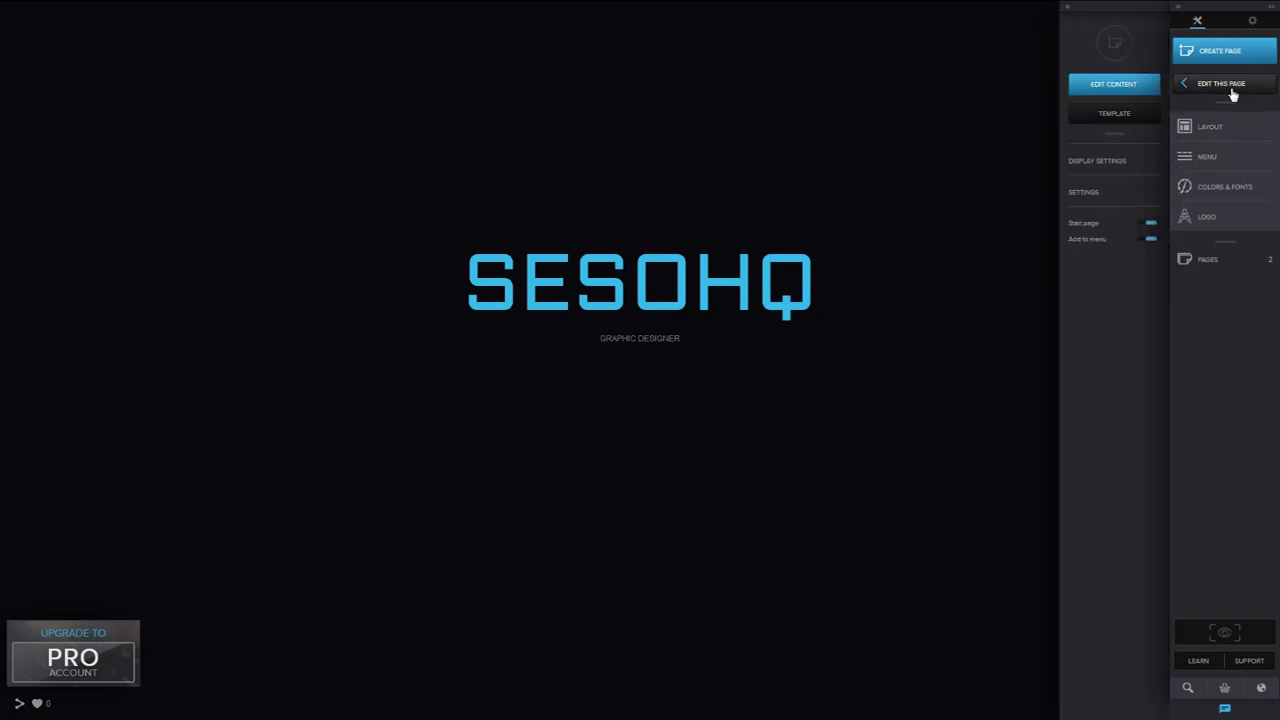
{"action": "left_click", "coordinate": [1128, 85]}
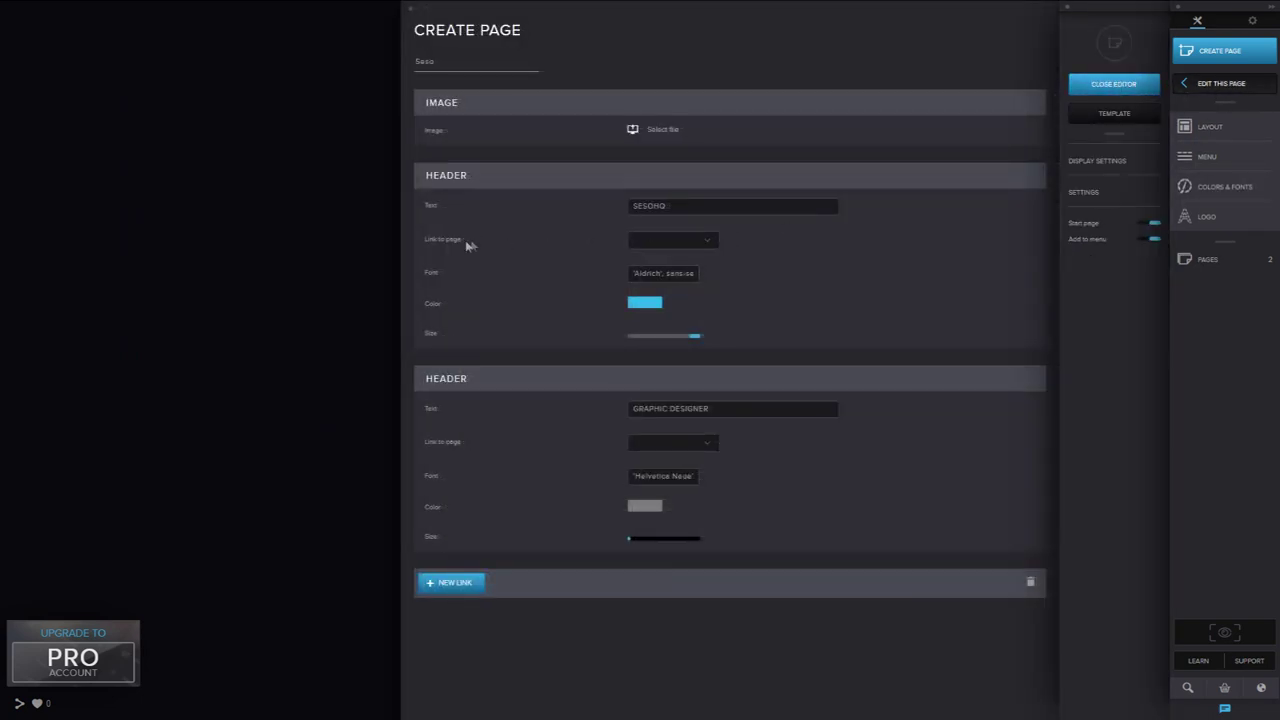
{"action": "left_click_drag", "start_coordinate": [464, 238], "coordinate": [466, 238]}
{"action": "left_click", "coordinate": [660, 240]}
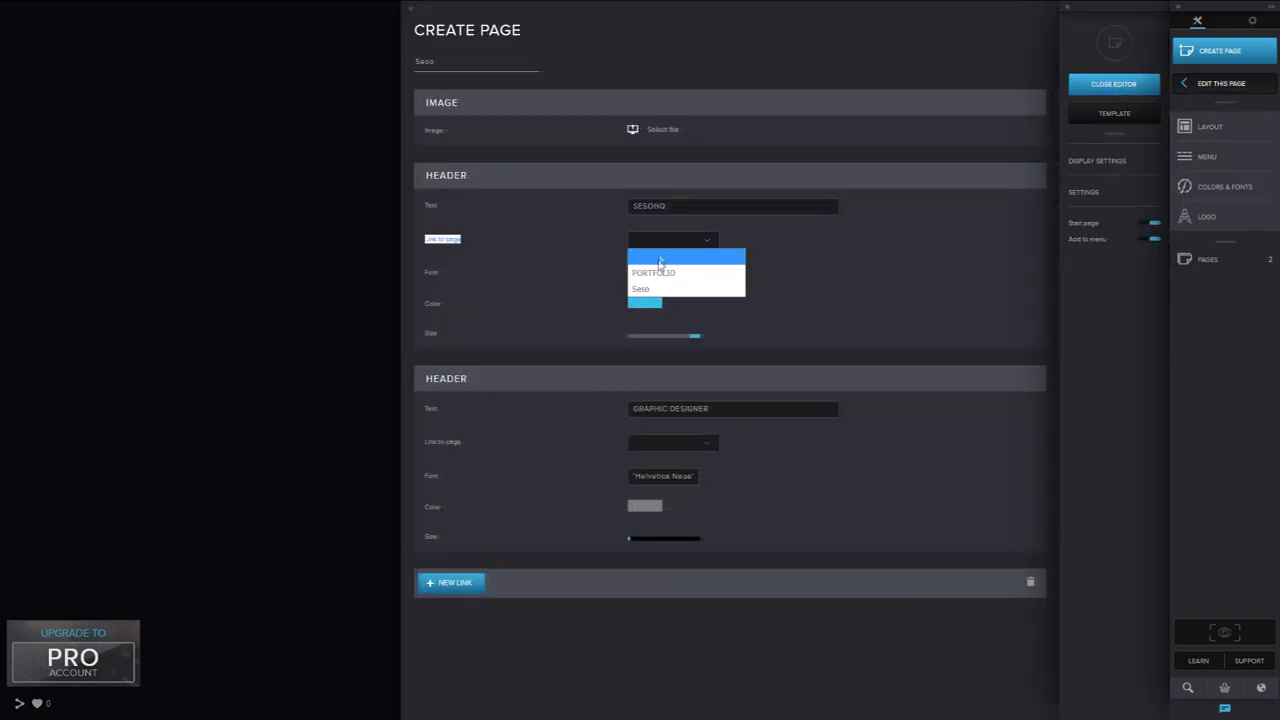
{"action": "left_click", "coordinate": [660, 271]}
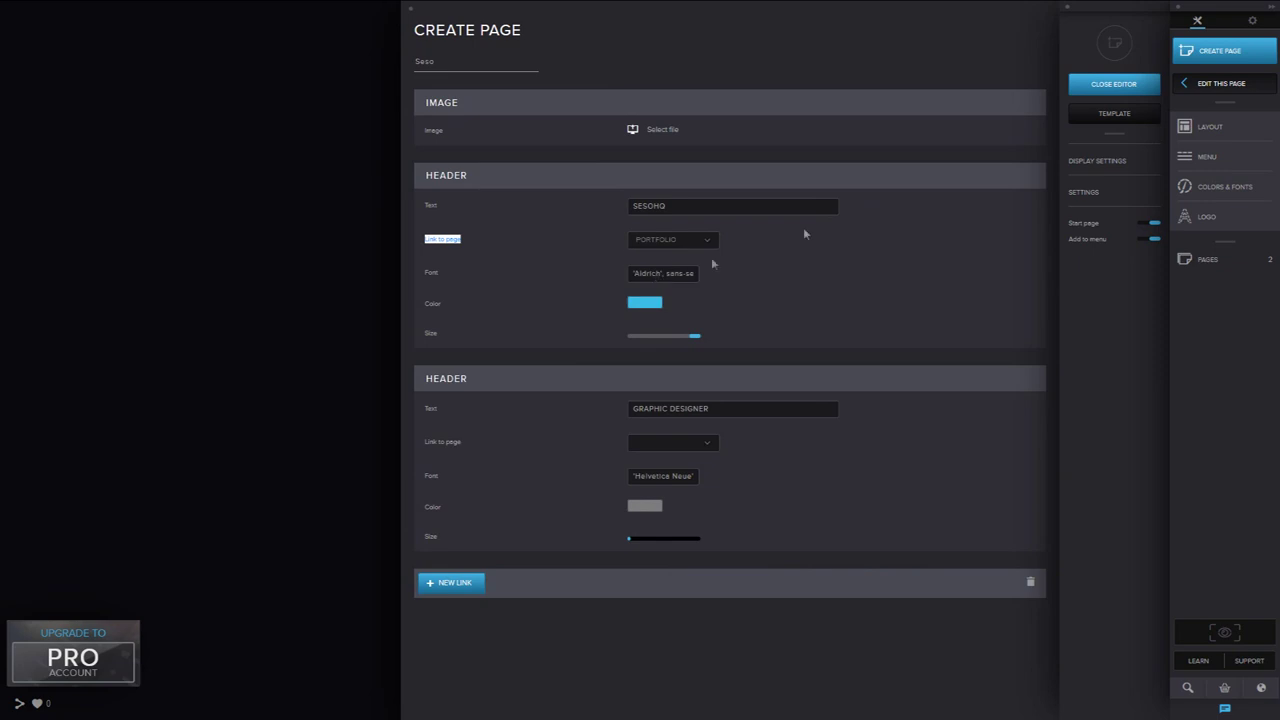
Preview the start page, follow the SESOHQ header's link to test it and return to editing.
{"action": "left_click", "coordinate": [1222, 631]}
{"action": "left_click", "coordinate": [637, 281]}
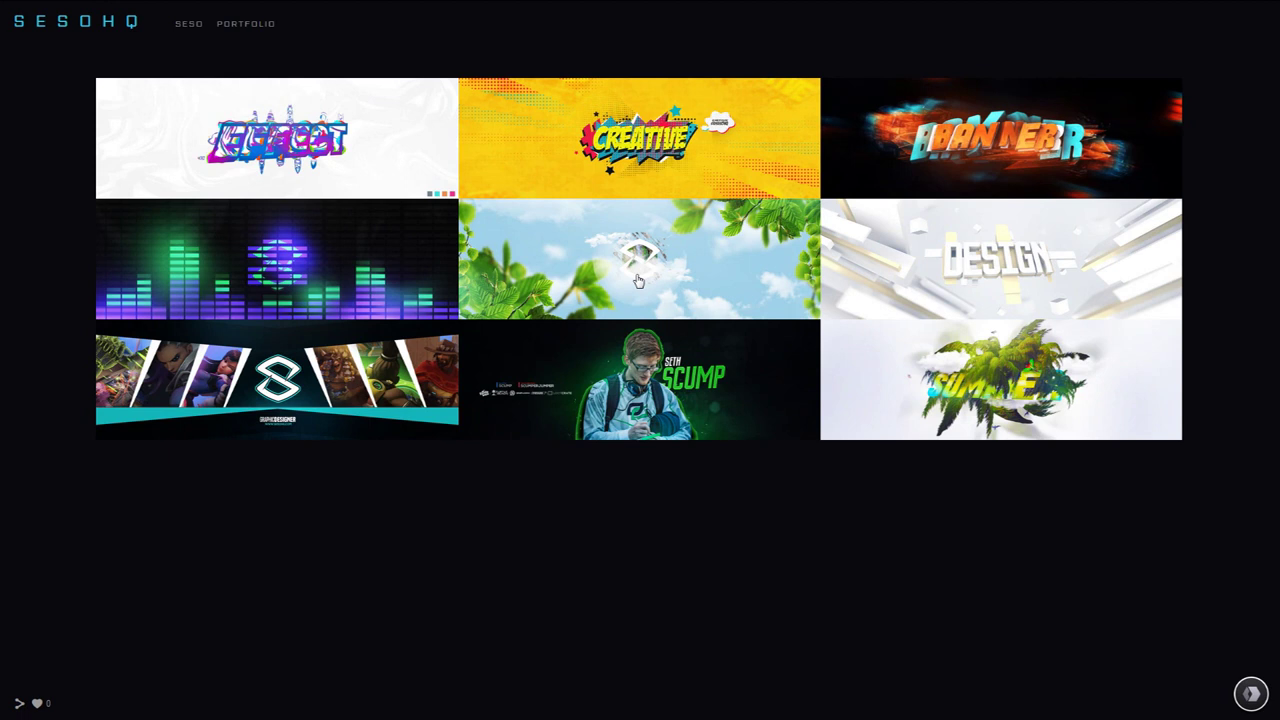
{"action": "left_click", "coordinate": [1250, 693]}
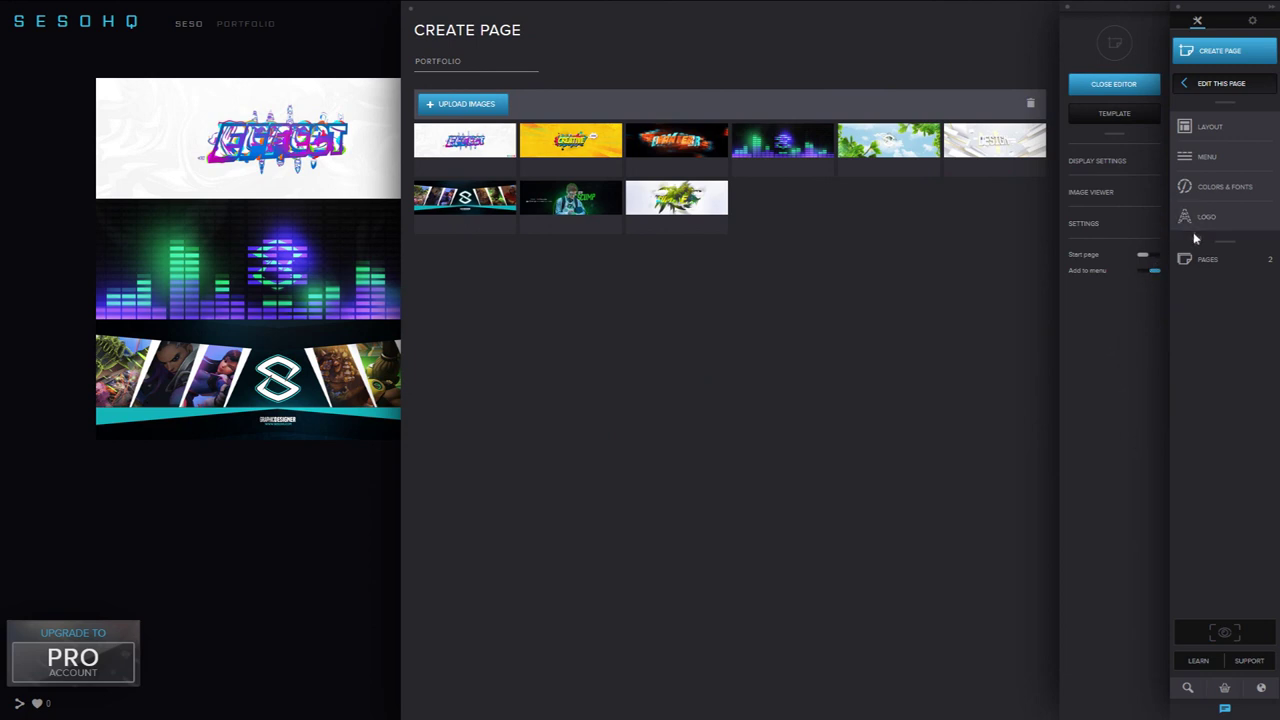
Enter twitter.com/sesohq as the site's Twitter link in the social media settings.
{"action": "left_click", "coordinate": [1252, 20]}
{"action": "left_click", "coordinate": [1222, 74]}
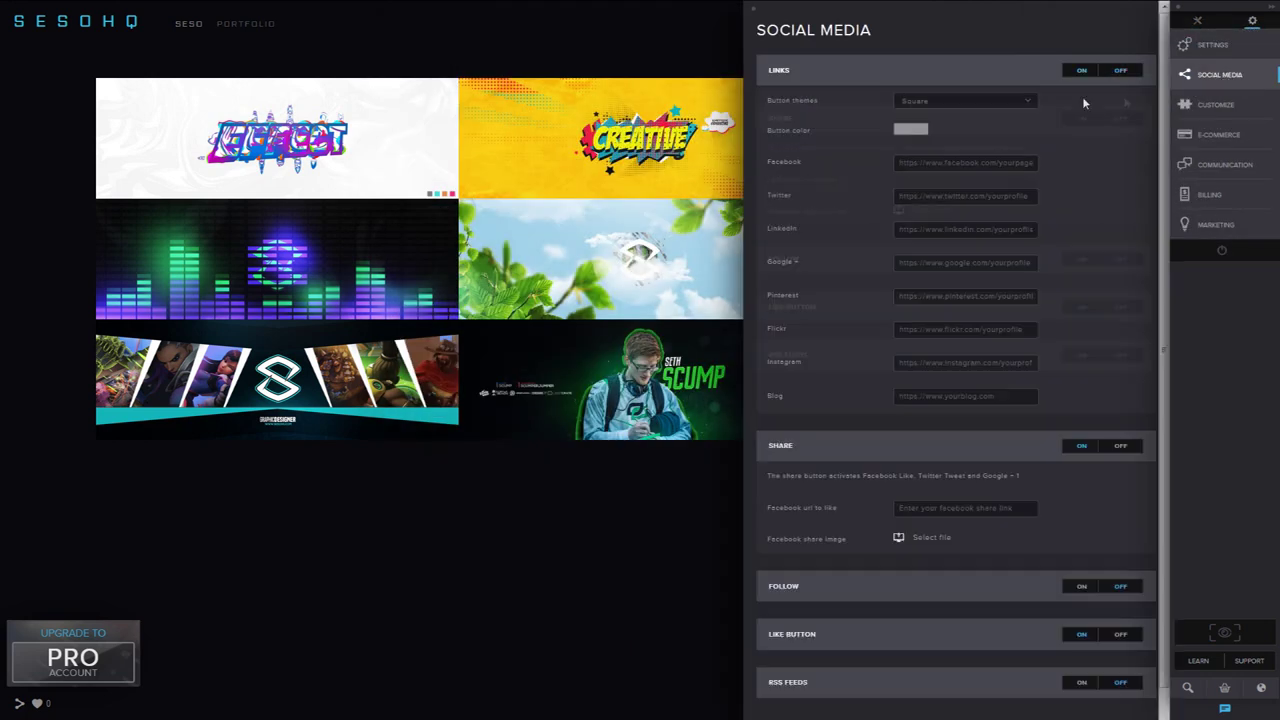
{"action": "left_click", "coordinate": [928, 197]}
{"action": "type", "text": "twitter.com/sesohq"}
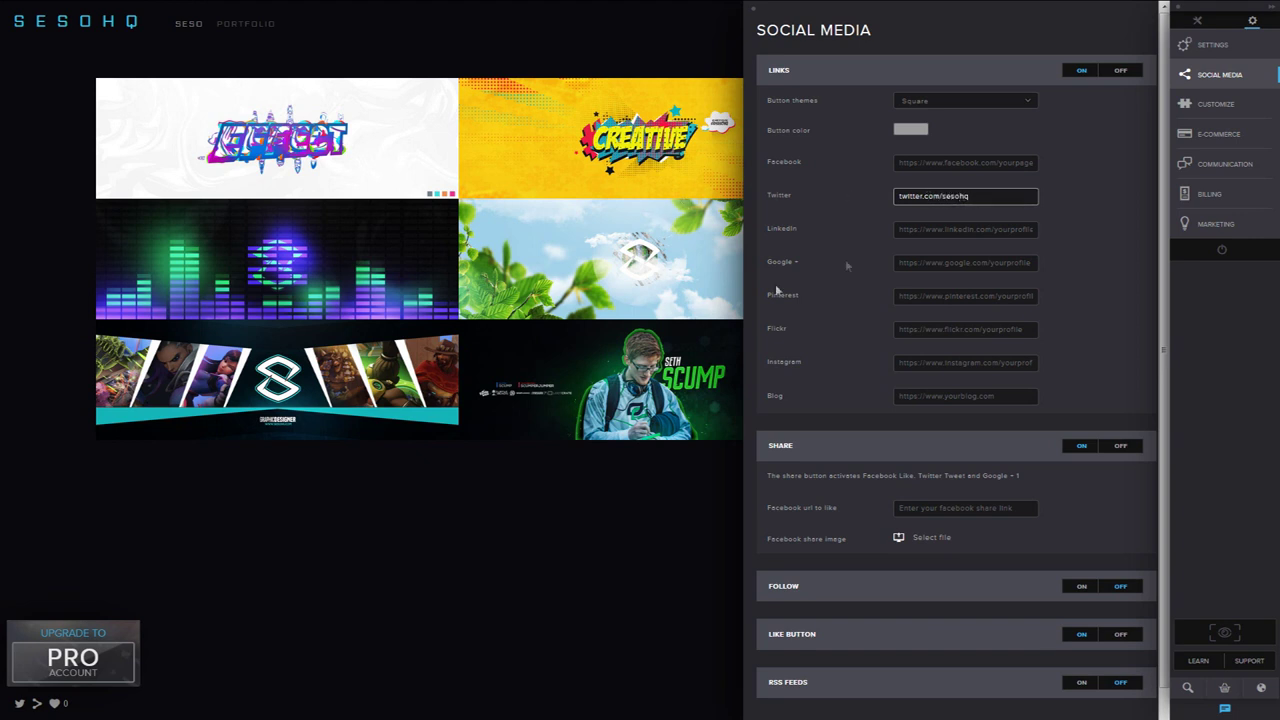
{"action": "triple_click", "coordinate": [901, 197]}
Set the social media buttons to the Circles theme and color them with the copied light blue, 36c4e0.
{"action": "left_click", "coordinate": [941, 102]}
{"action": "left_click", "coordinate": [915, 134]}
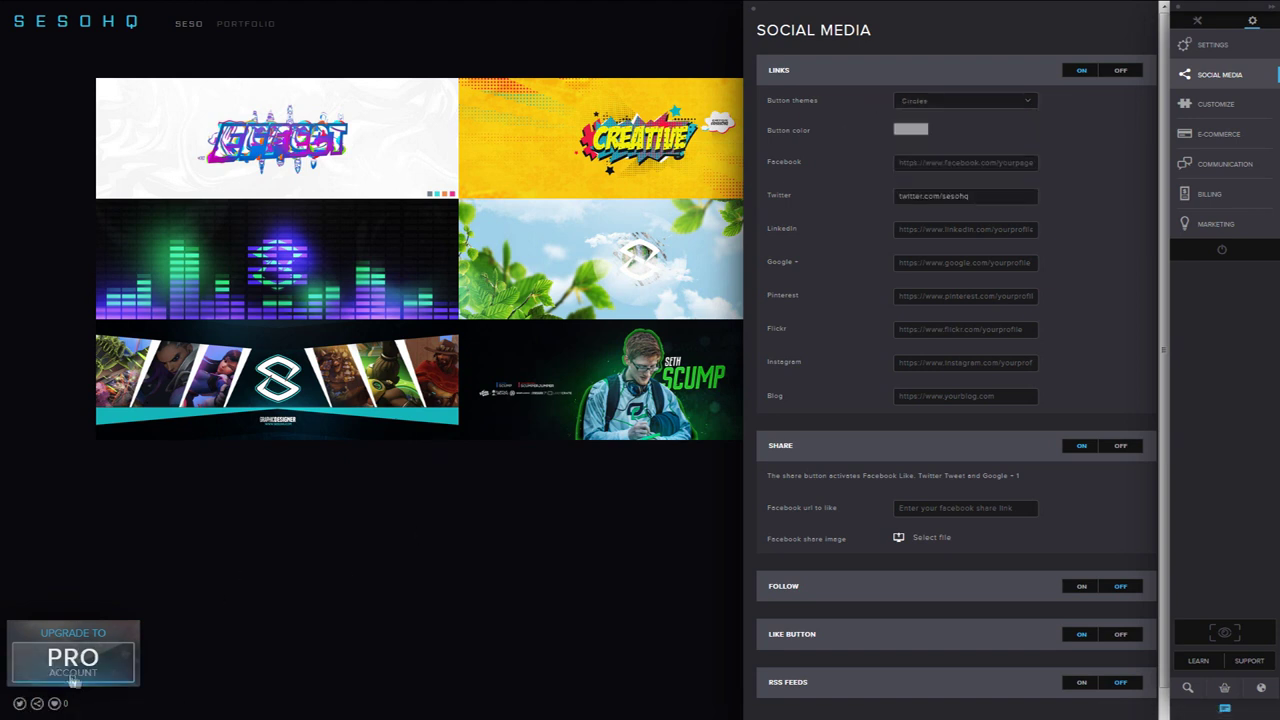
{"action": "left_click", "coordinate": [904, 133]}
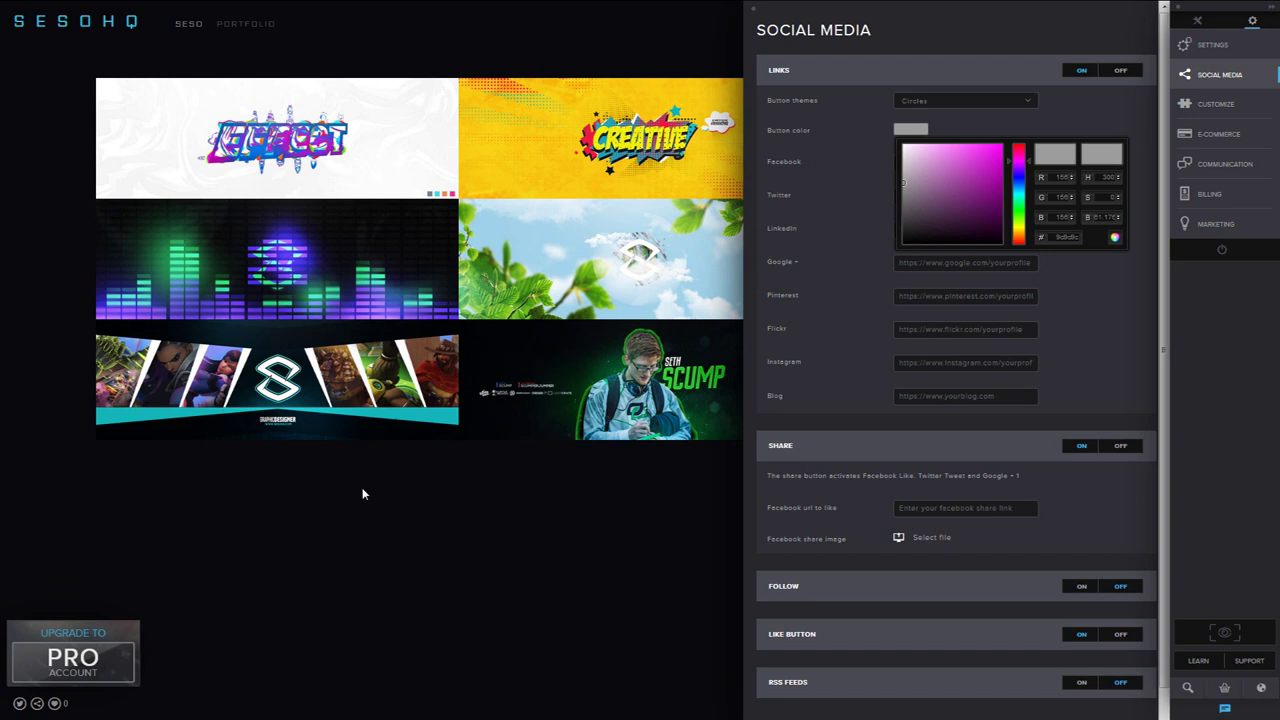
{"action": "double_click", "coordinate": [1062, 237]}
{"action": "key", "text": "ctrl+v"}
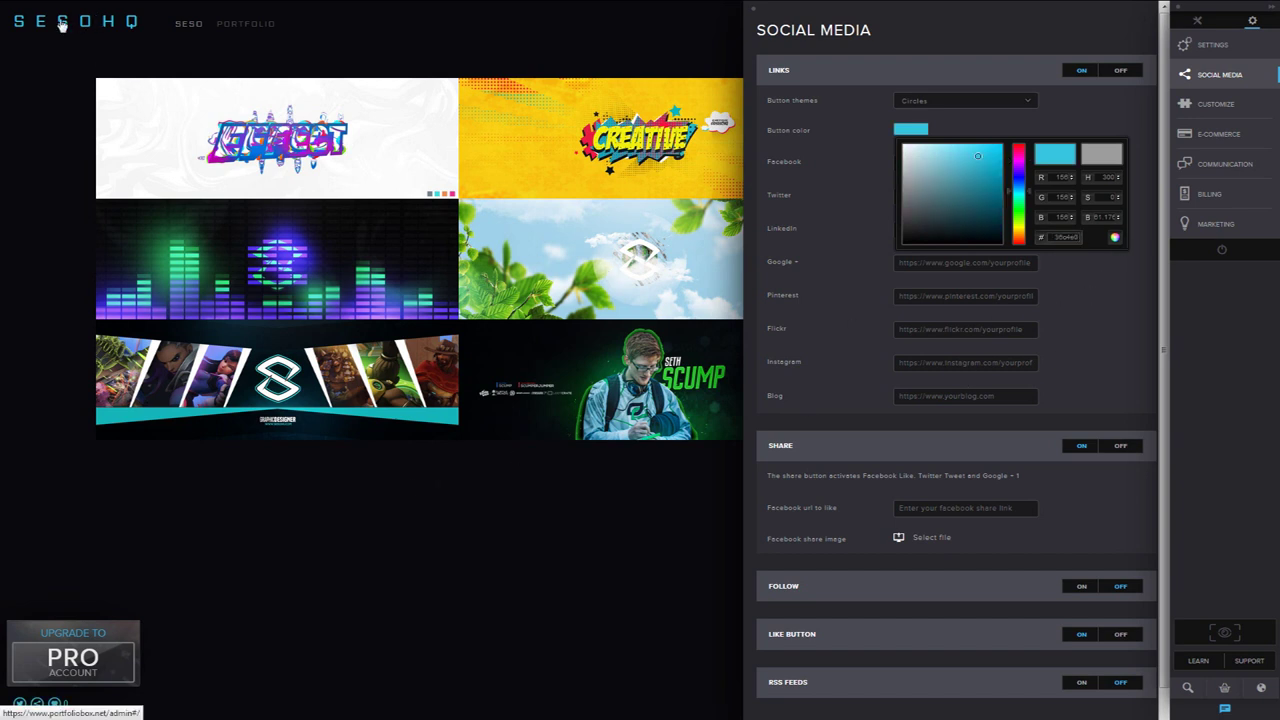
Preview the site to check the social media buttons, return to editing and view the general site settings.
{"action": "left_click", "coordinate": [1224, 632]}
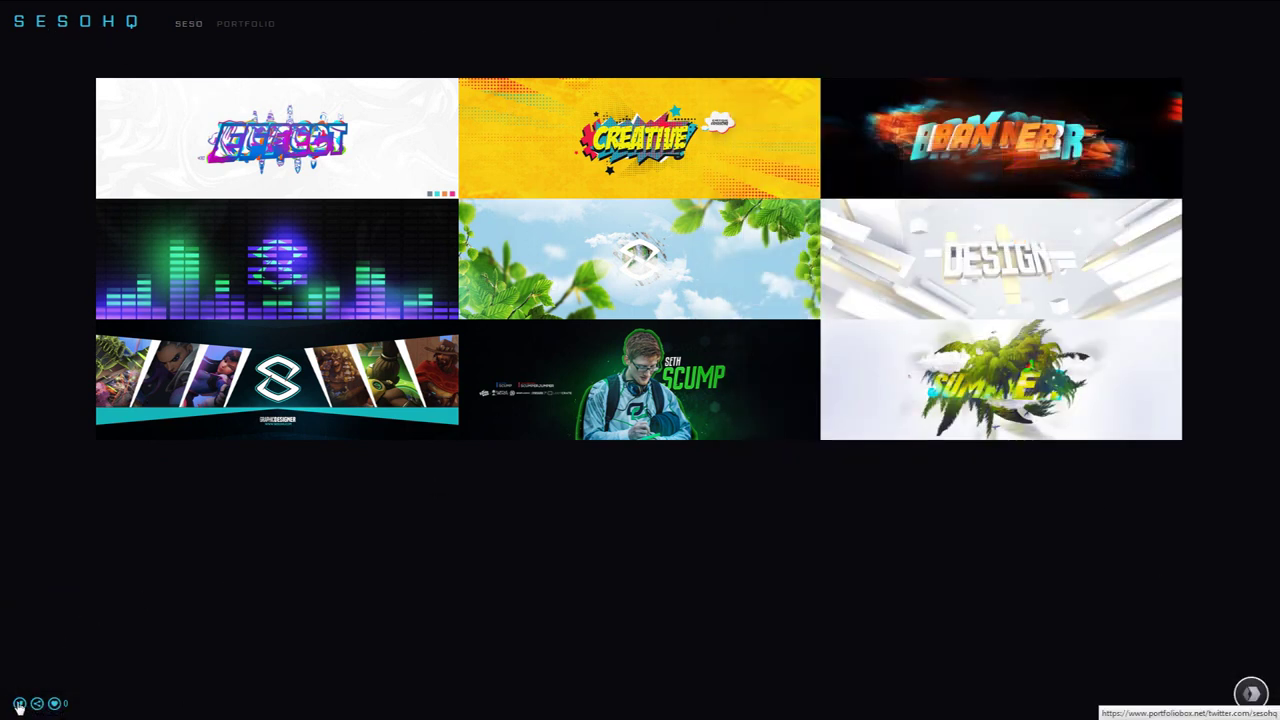
{"action": "left_click", "coordinate": [1249, 693]}
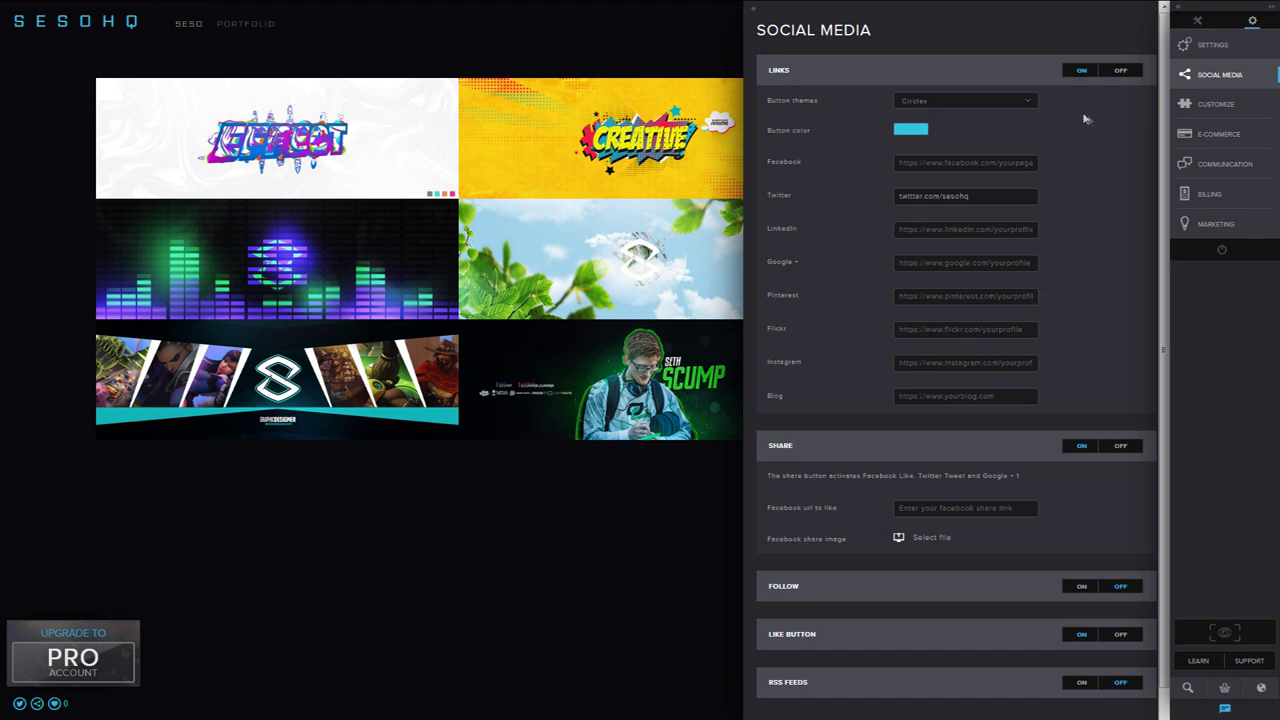
{"action": "left_click", "coordinate": [1213, 46]}
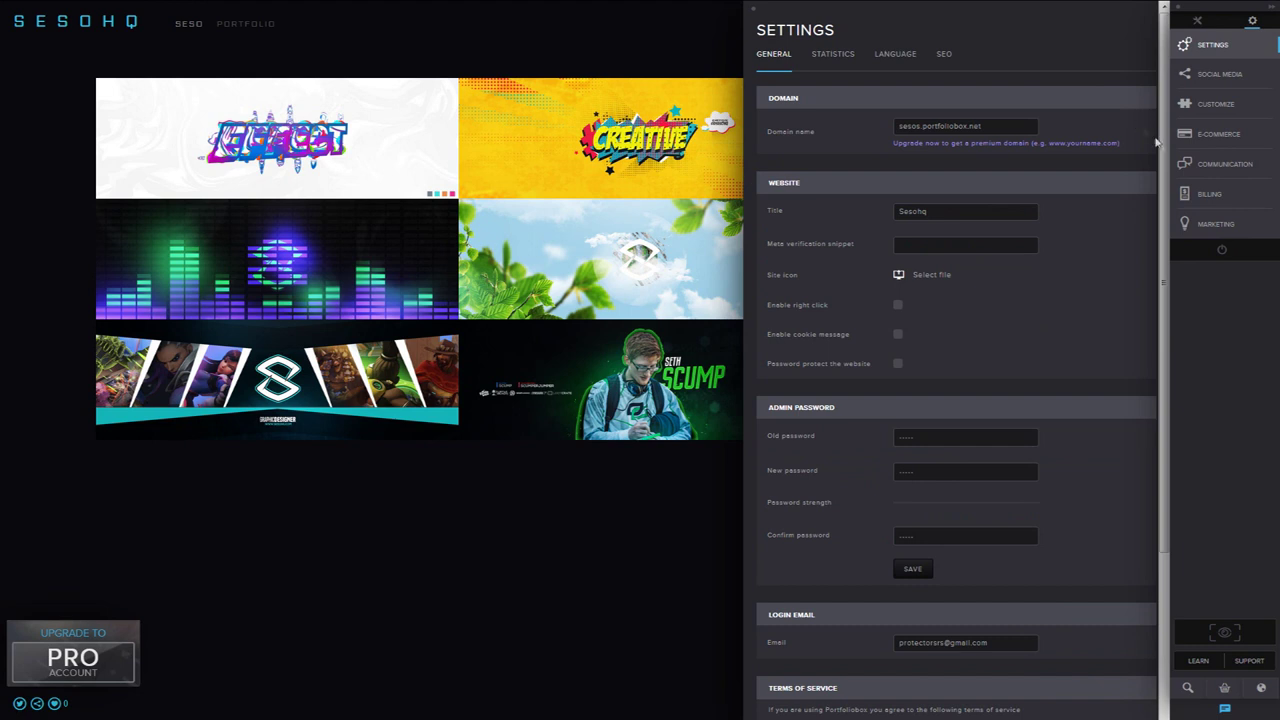
Browse the page types available for a new page, look at the Other templates and preview the site again.
{"action": "left_click", "coordinate": [1197, 20]}
{"action": "left_click", "coordinate": [1200, 56]}
{"action": "scroll", "coordinate": [864, 195], "scroll_direction": "down", "scroll_amount": 3}
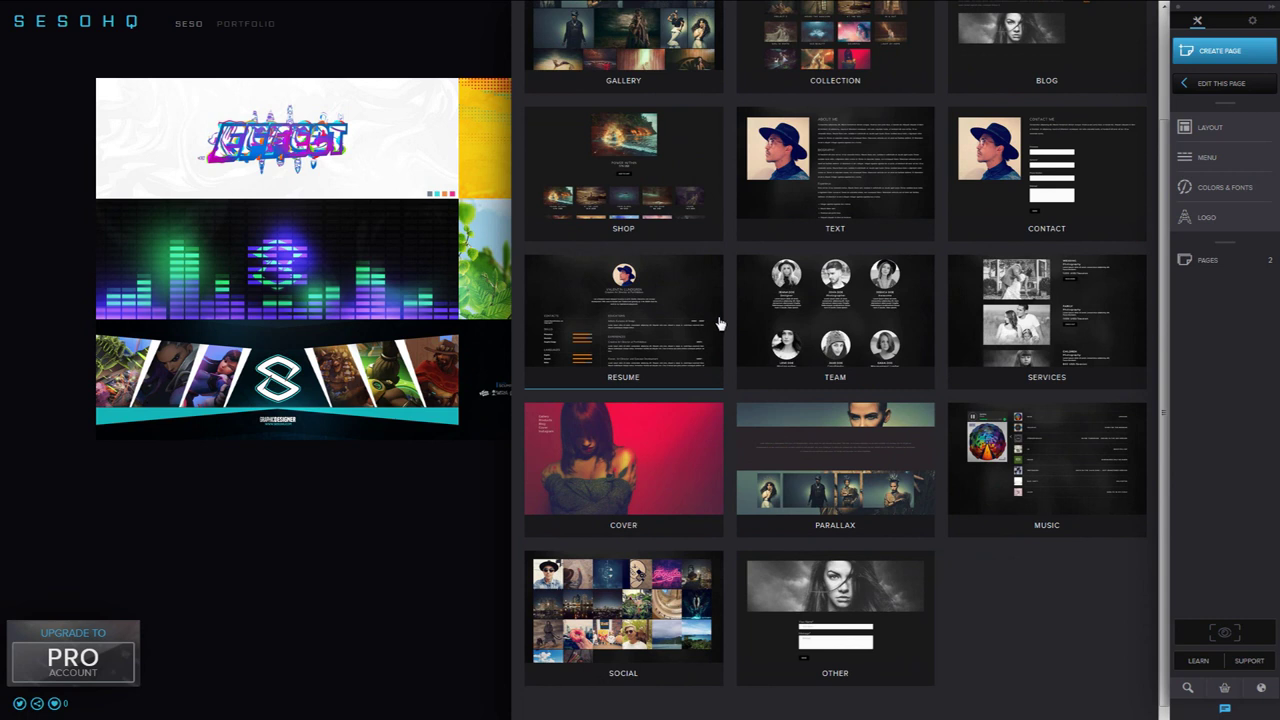
{"action": "scroll", "coordinate": [719, 323], "scroll_direction": "up", "scroll_amount": 3}
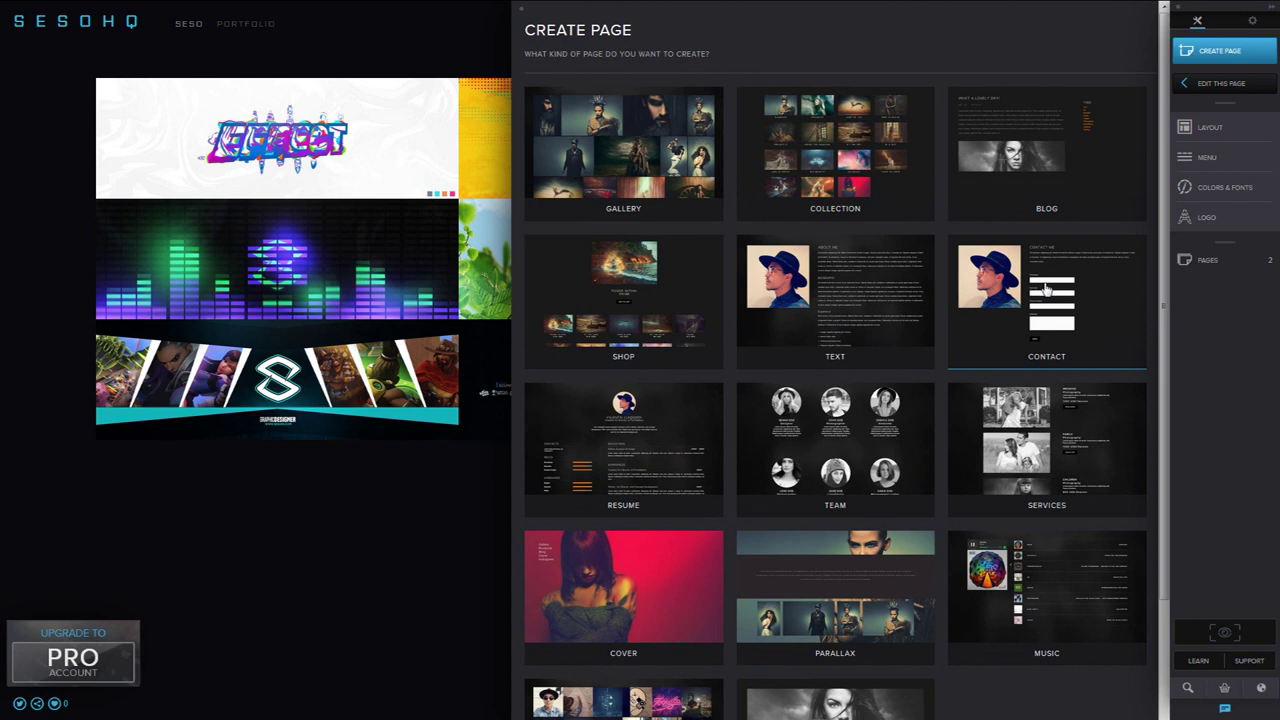
{"action": "scroll", "coordinate": [1045, 289], "scroll_direction": "down", "scroll_amount": 3}
{"action": "scroll", "coordinate": [1045, 289], "scroll_direction": "up", "scroll_amount": 3}
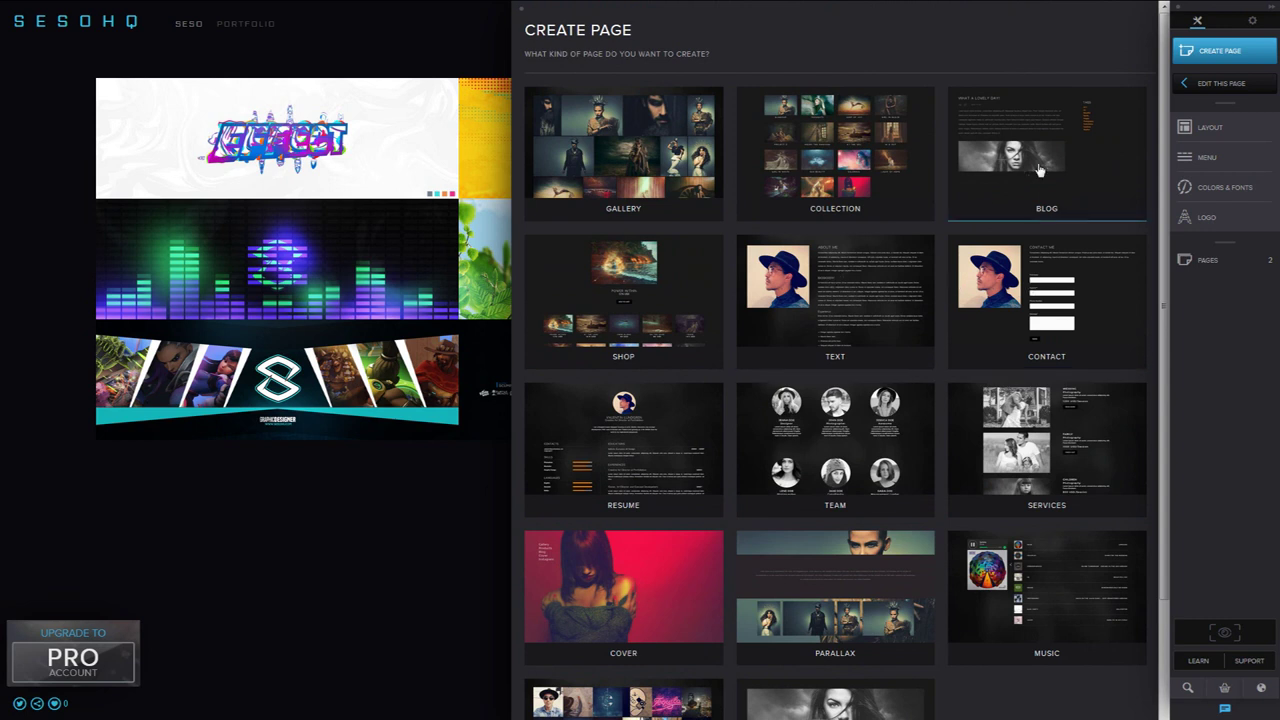
{"action": "scroll", "coordinate": [909, 229], "scroll_direction": "down", "scroll_amount": 3}
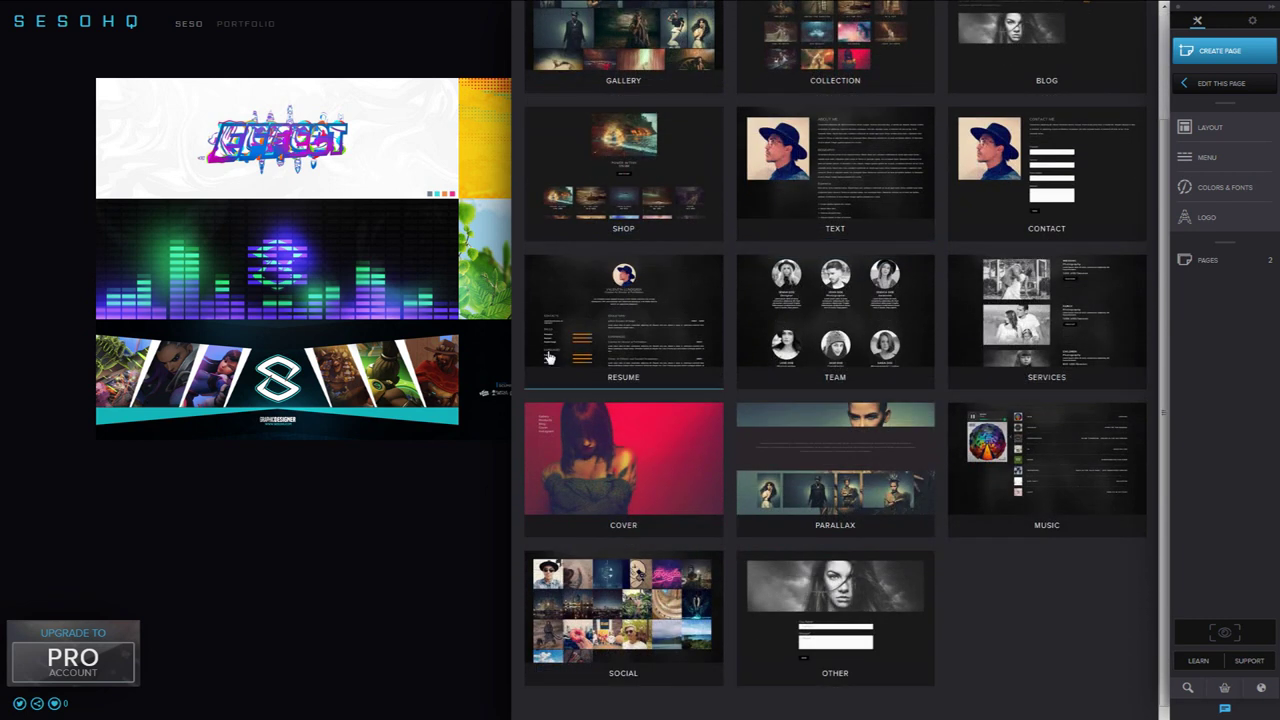
{"action": "left_click", "coordinate": [808, 600]}
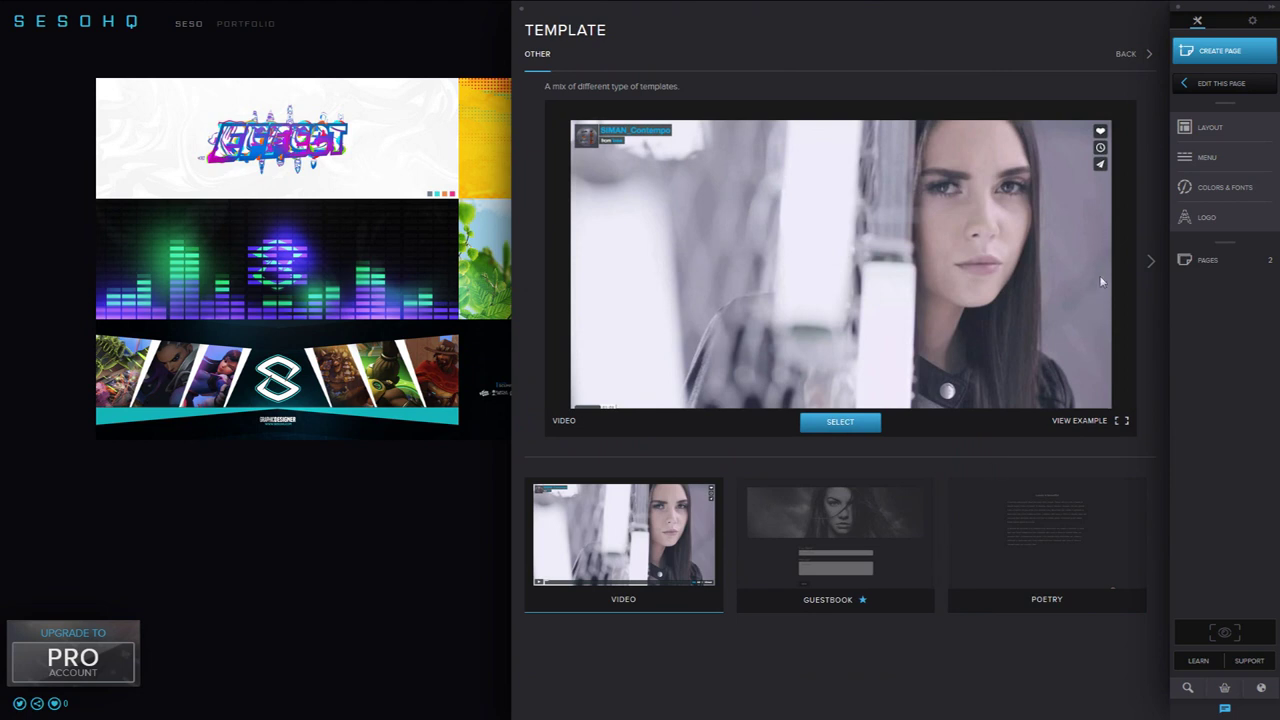
{"action": "left_click", "coordinate": [1236, 633]}
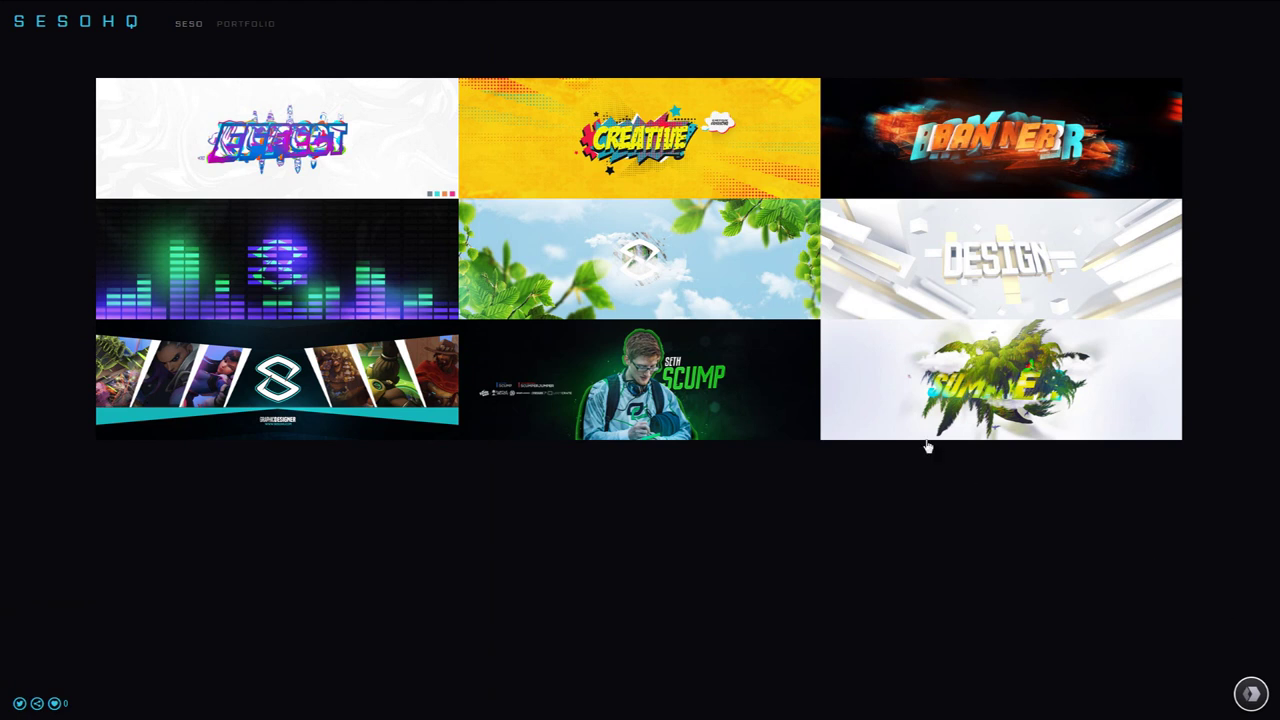